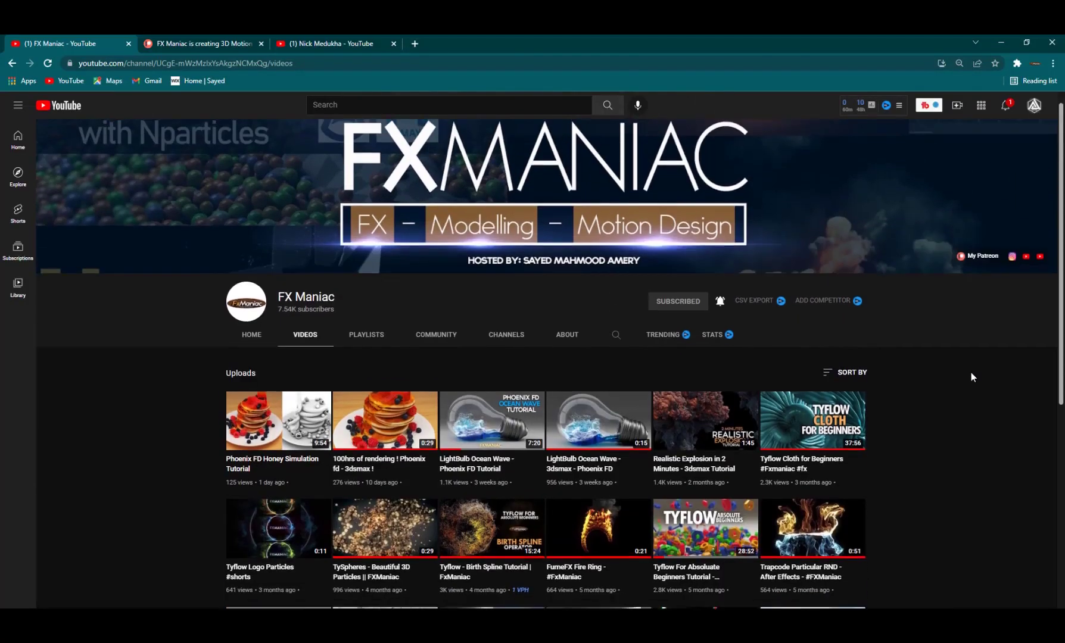
scroll(970, 372, "down", 1)
scroll(969, 372, "up", 1)
scroll(981, 403, "down", 2)
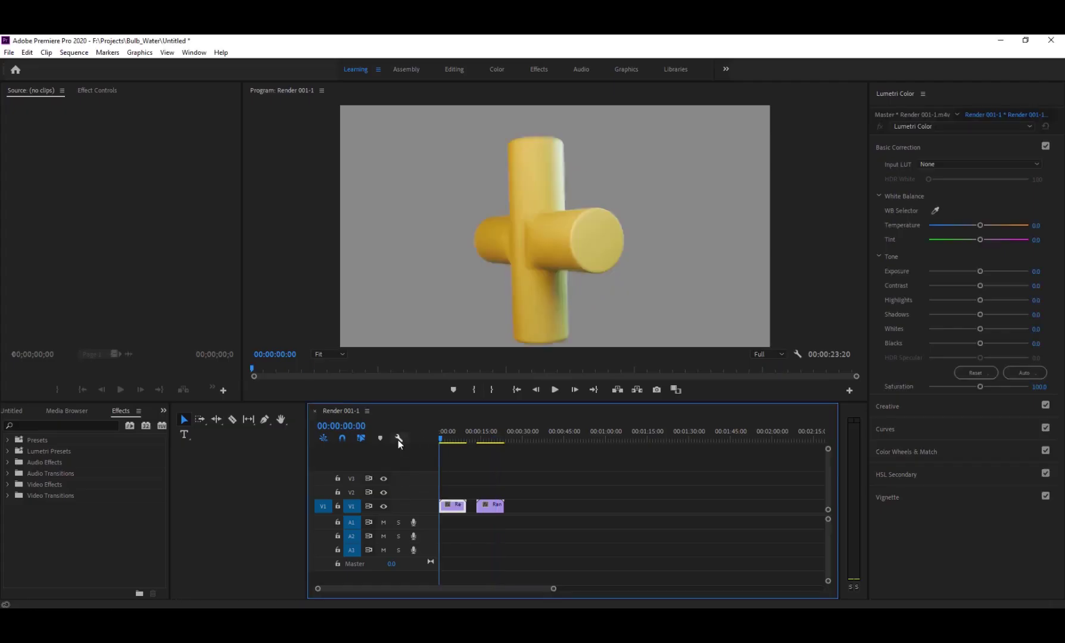
Step: Preview the rendered strand sequence, playing from the start and again from a later point
left_click(594, 484)
key("space")
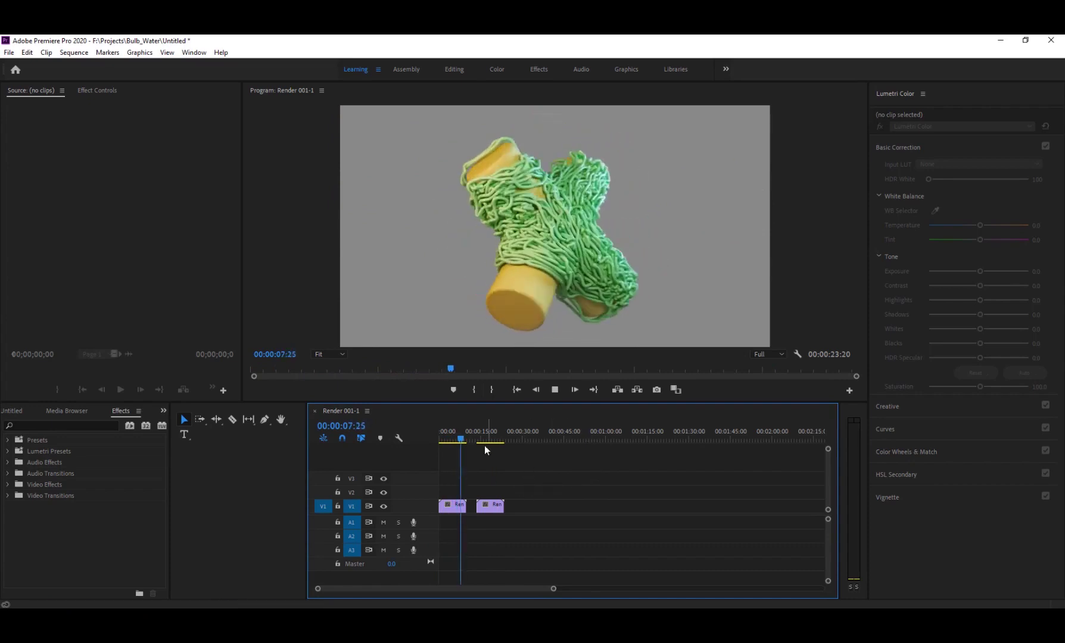
key("space")
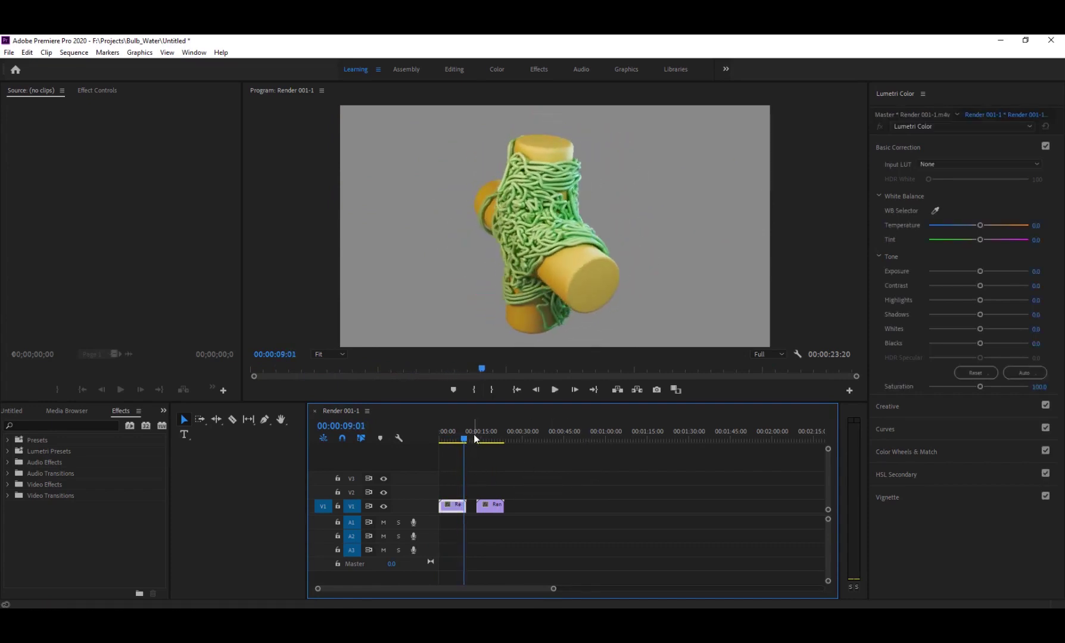
left_click(477, 439)
key("space")
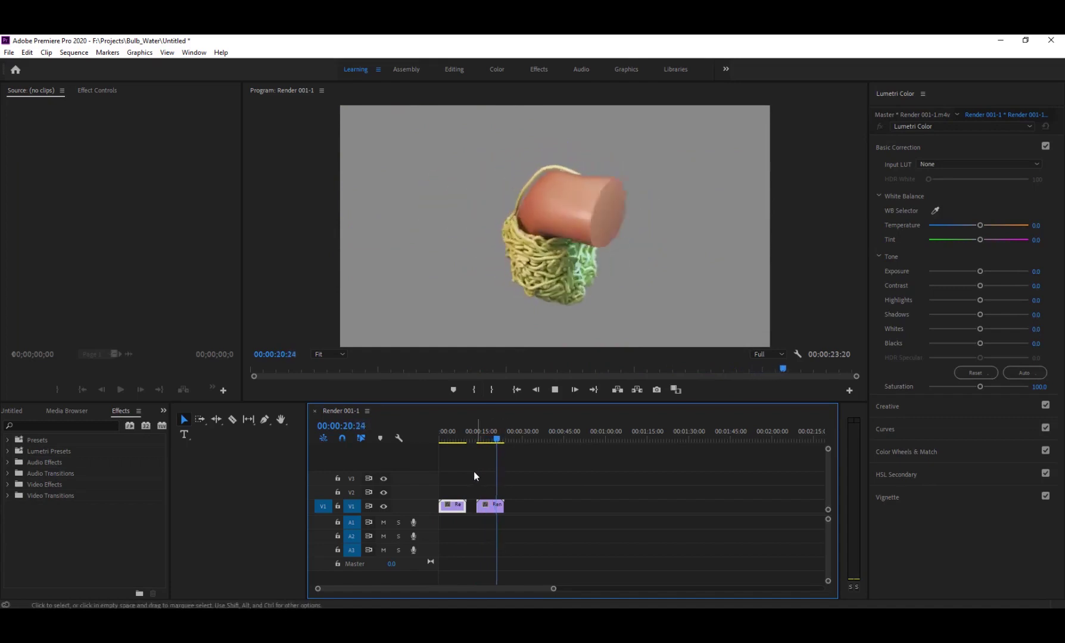
key("space")
left_click(590, 487)
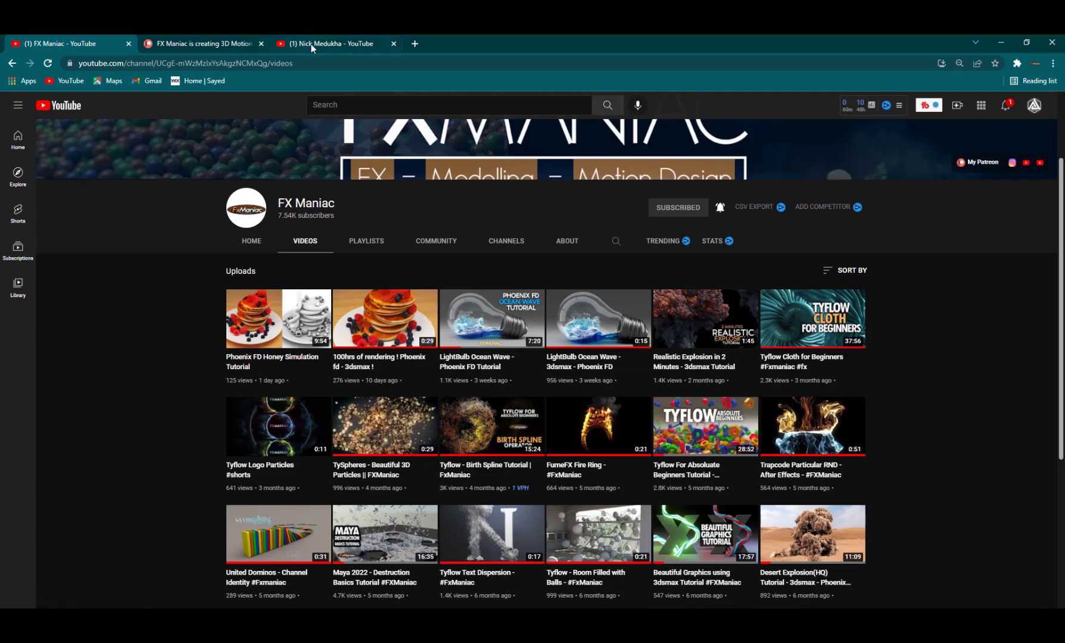
left_click(311, 48)
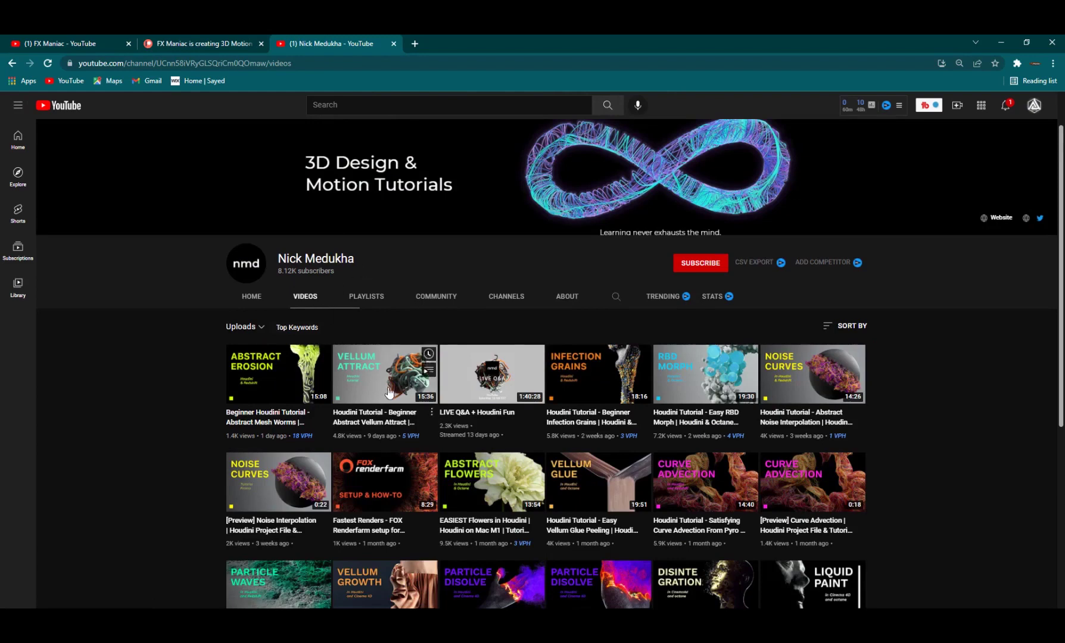
mouse_move(384, 374)
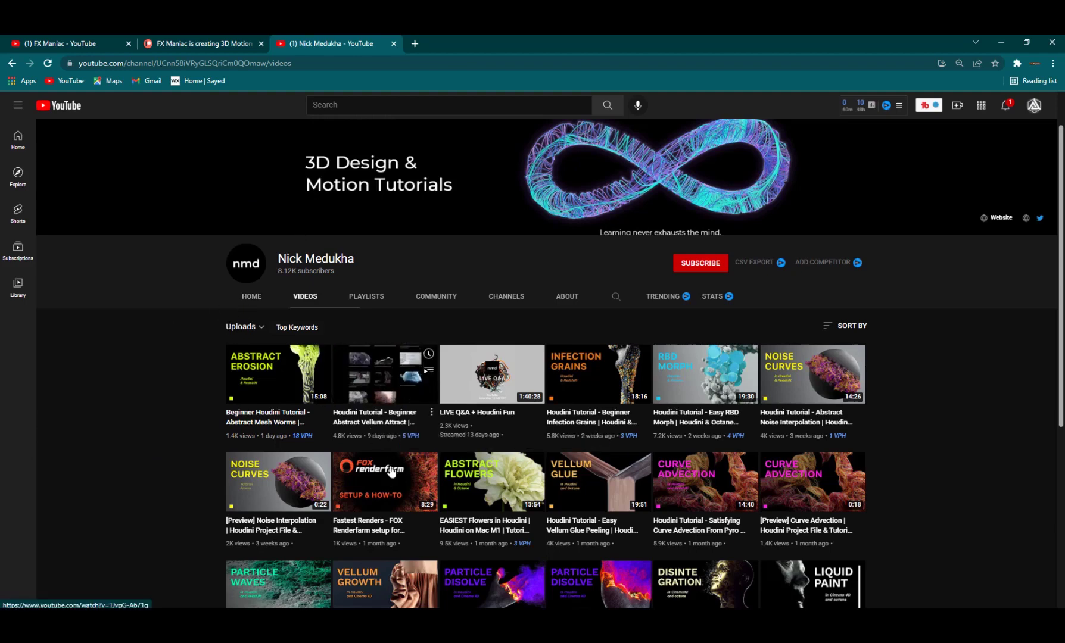
left_click(84, 38)
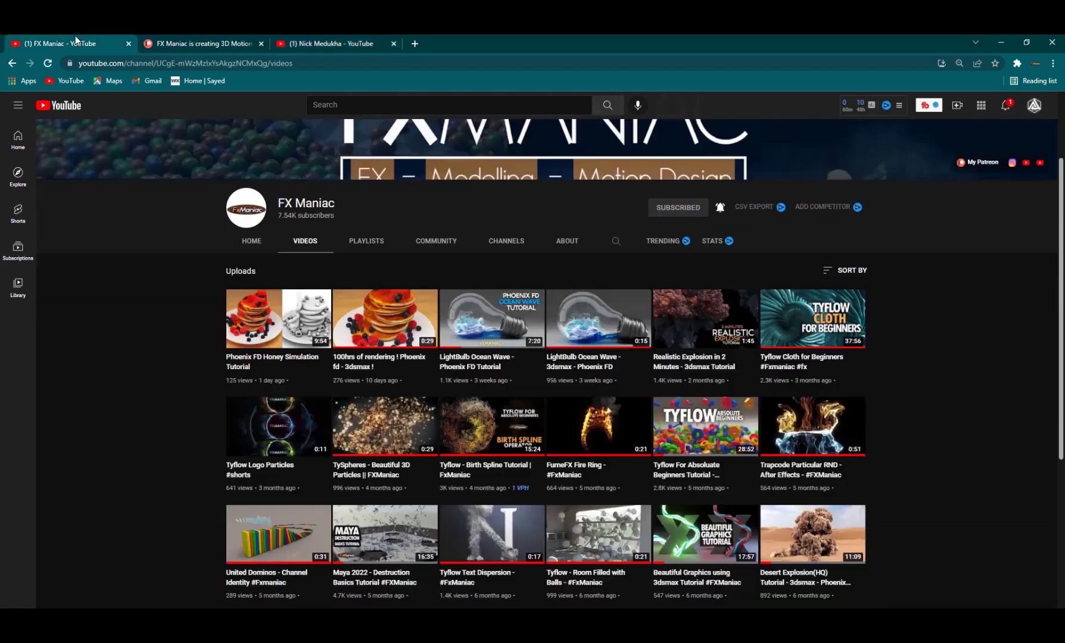
scroll(325, 374, "down", 3)
scroll(346, 380, "up", 5)
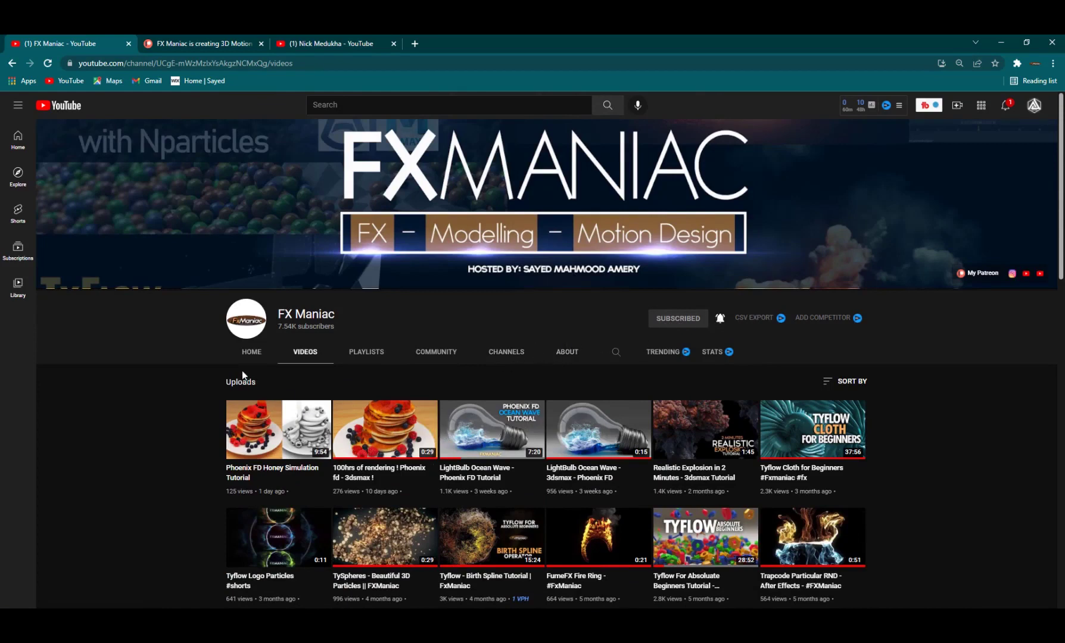
Step: Open the FX Maniac Patreon page and highlight its Project files benefit
left_click(206, 47)
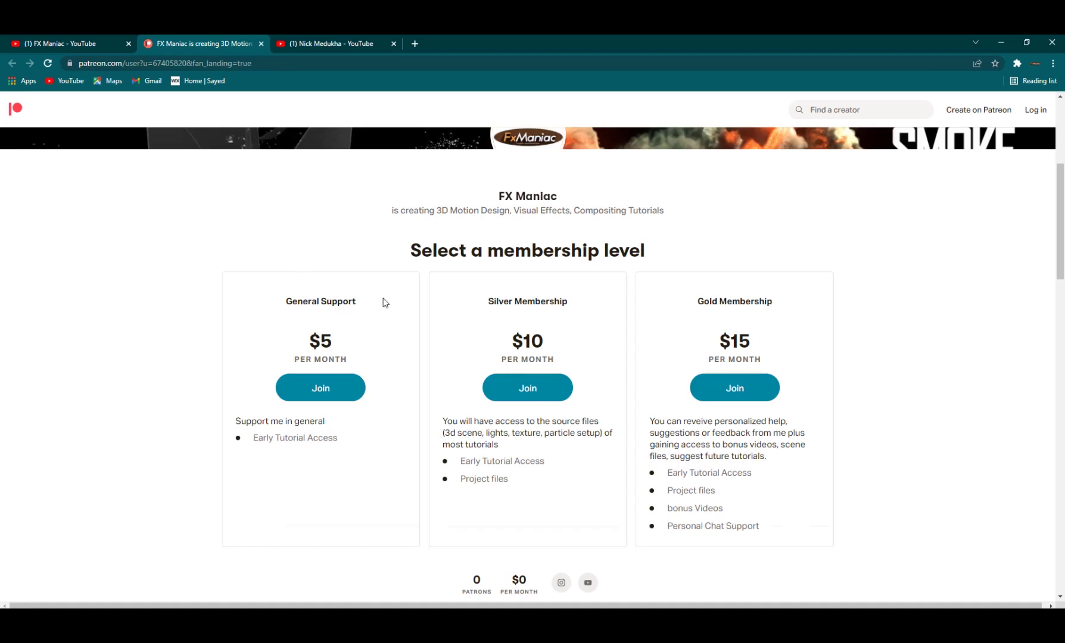
scroll(384, 301, "down", 2)
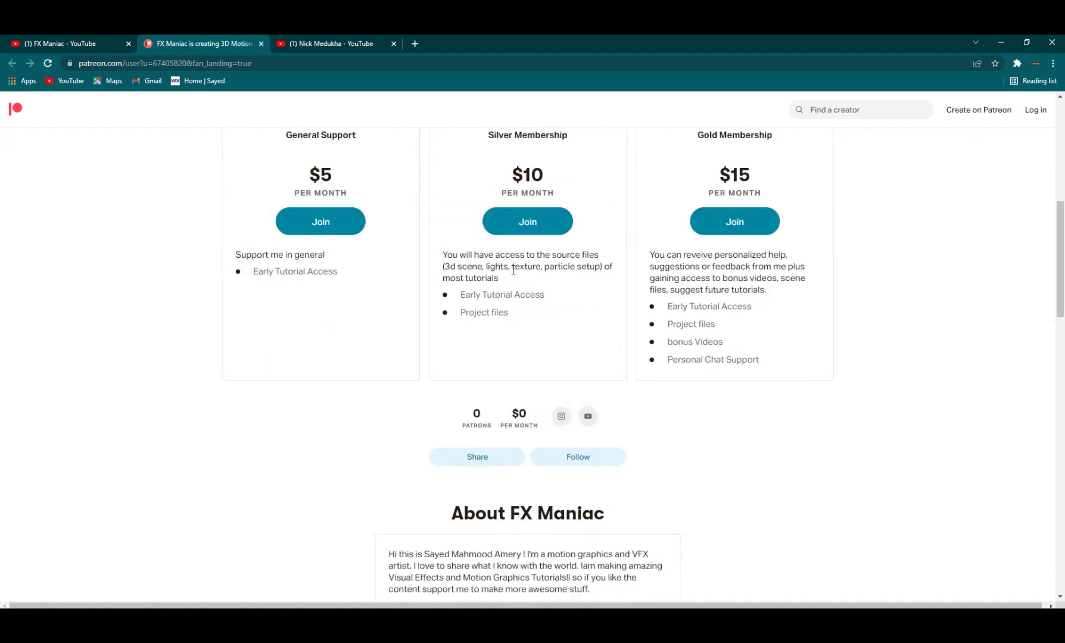
triple_click(495, 313)
left_click(541, 337)
scroll(336, 408, "up", 2)
scroll(325, 404, "up", 1)
scroll(333, 399, "up", 2)
scroll(354, 359, "down", 2)
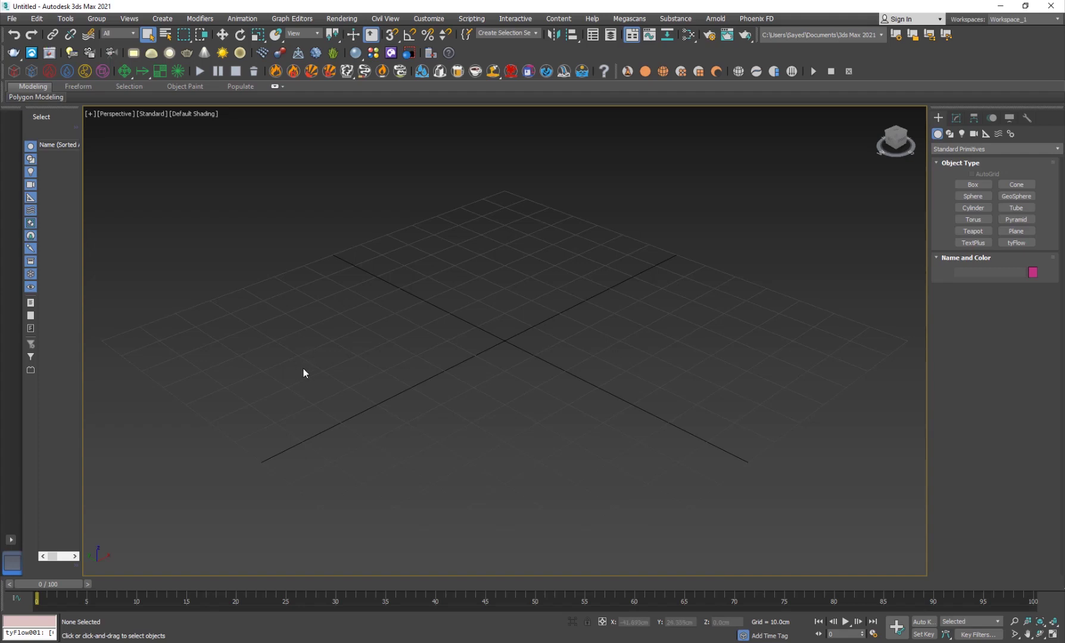
scroll(475, 387, "down", 3)
scroll(501, 349, "up", 3)
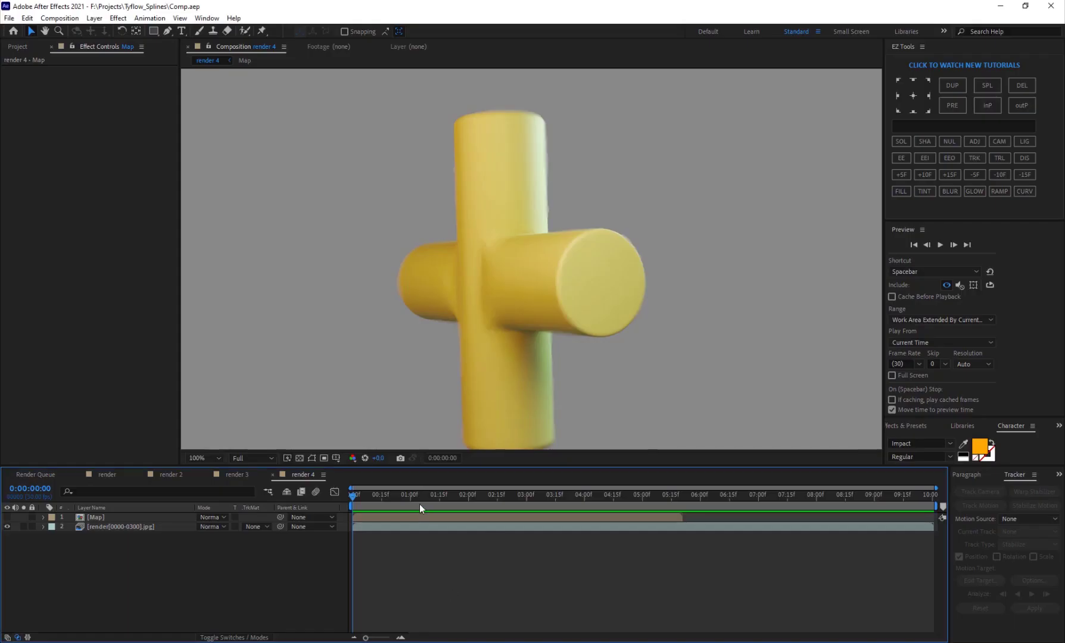
Step: Adjust the view in the empty Untitled 3ds Max scene
mouse_move(419, 504)
left_mouse_down()
mouse_move(795, 504)
mouse_move(499, 515)
mouse_move(786, 499)
mouse_move(520, 499)
left_mouse_up()
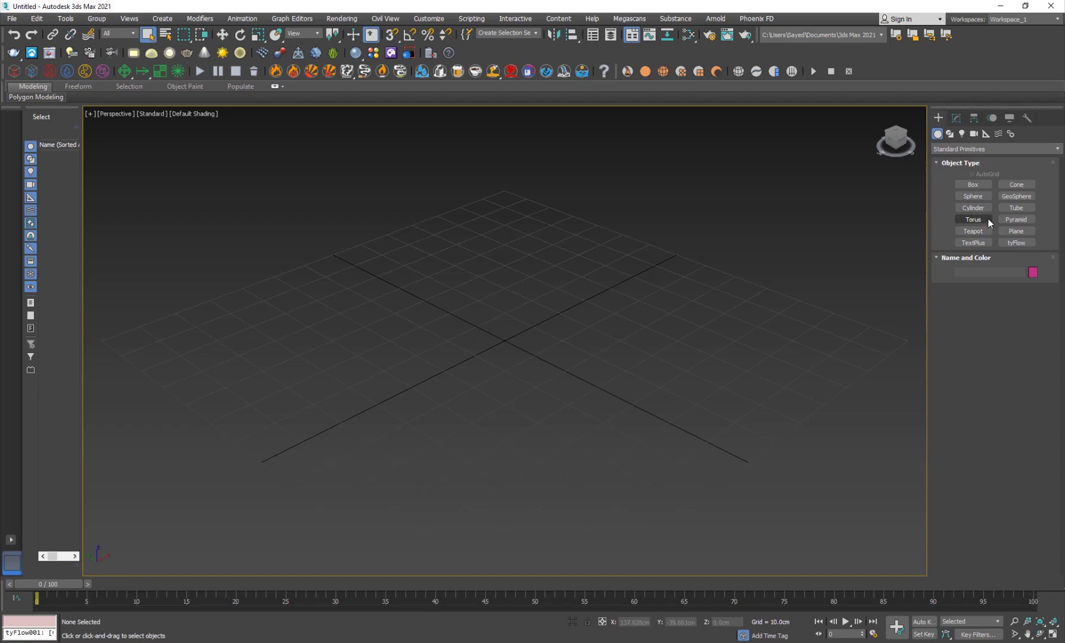
Step: Create a teapot and zero its X and Y position to the origin
left_click(973, 231)
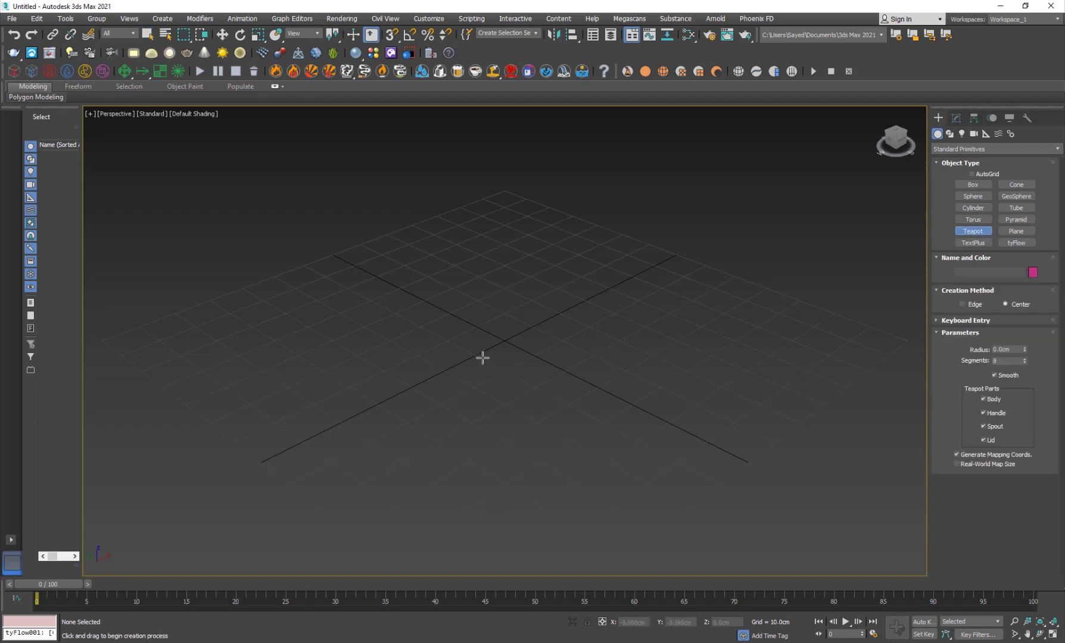
left_click_drag(503, 338, 552, 355)
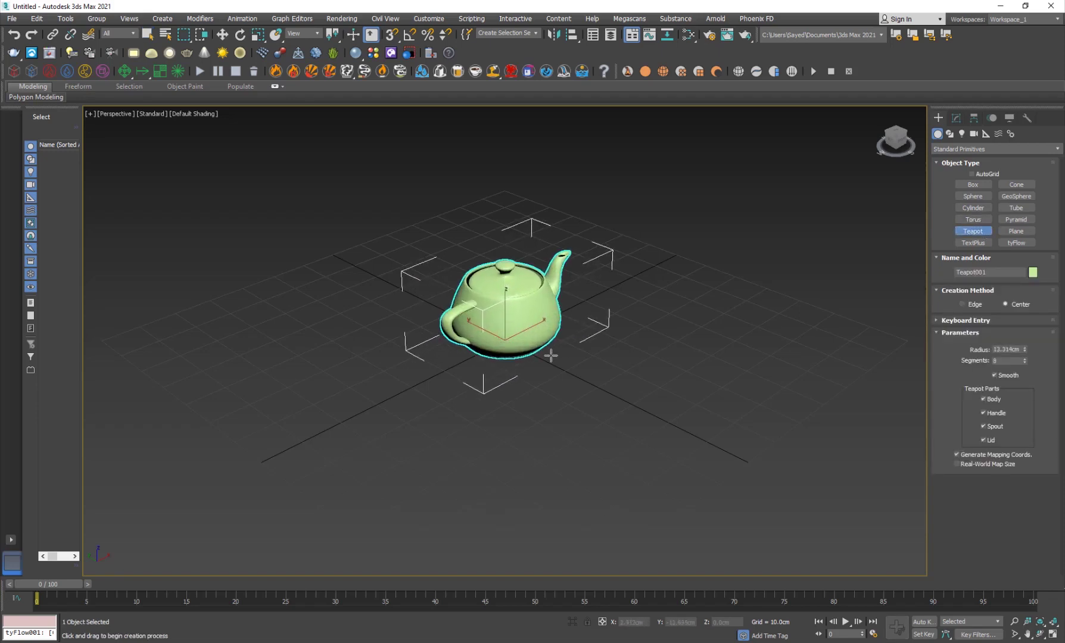
right_click(558, 409)
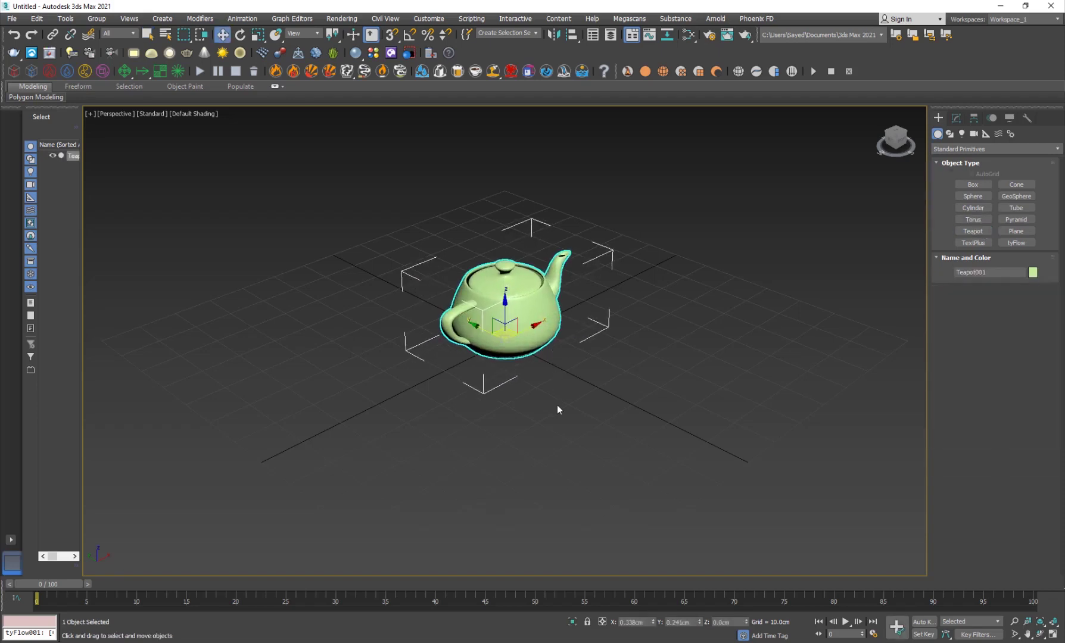
right_click(654, 625)
right_click(701, 625)
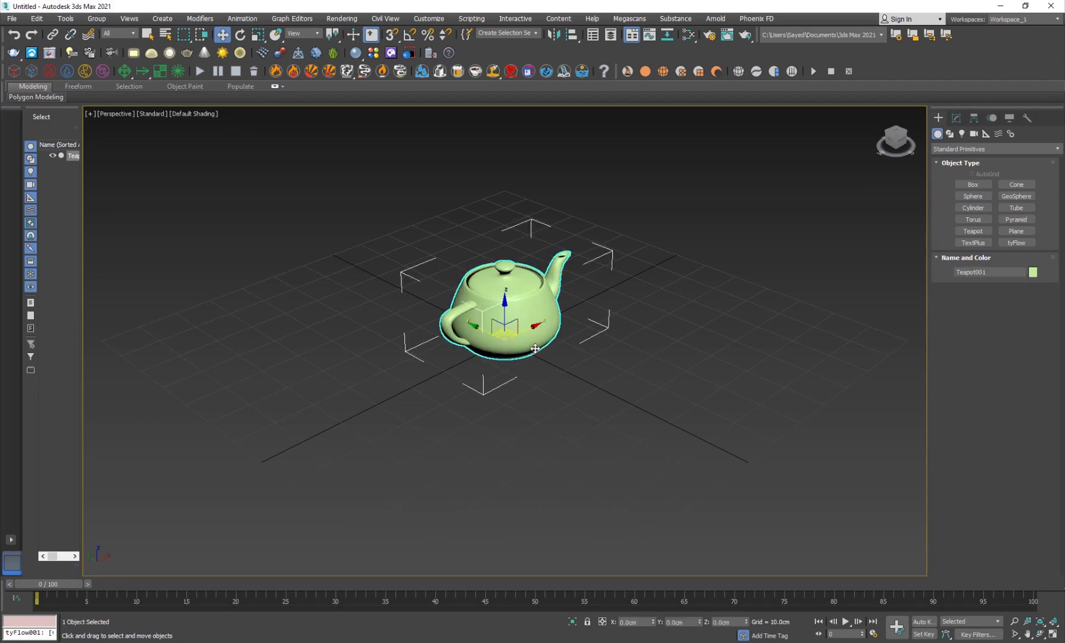
Step: Center the teapot's pivot on the object using Affect Pivot Only
left_click(973, 120)
left_click(995, 195)
left_click(1012, 253)
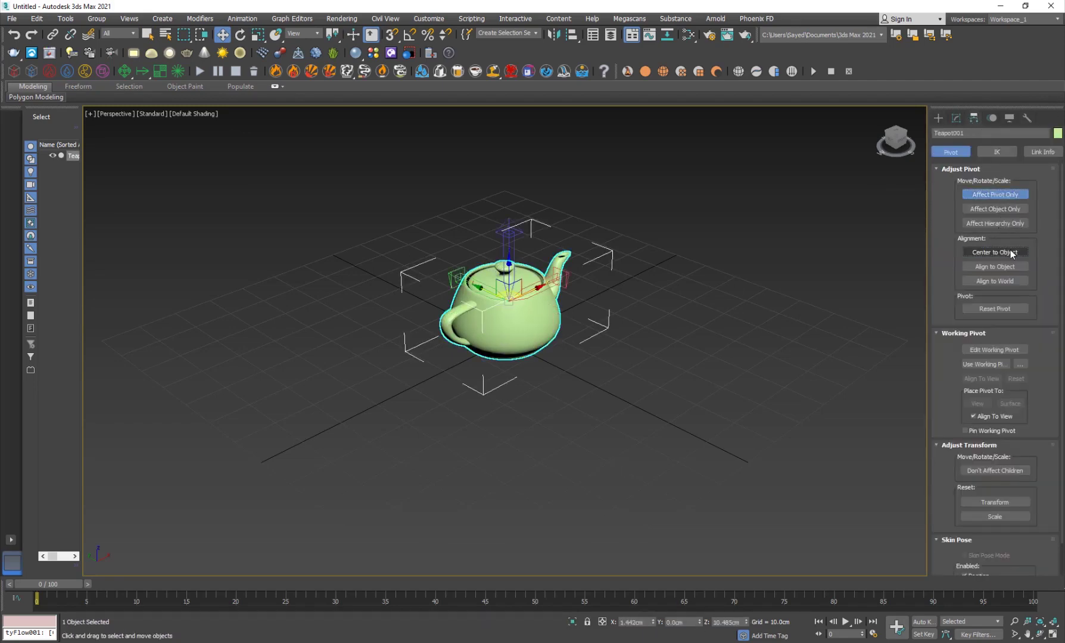
left_click(938, 118)
mouse_move(489, 428)
middle_mouse_down()
mouse_move(432, 433)
mouse_move(427, 465)
middle_mouse_up()
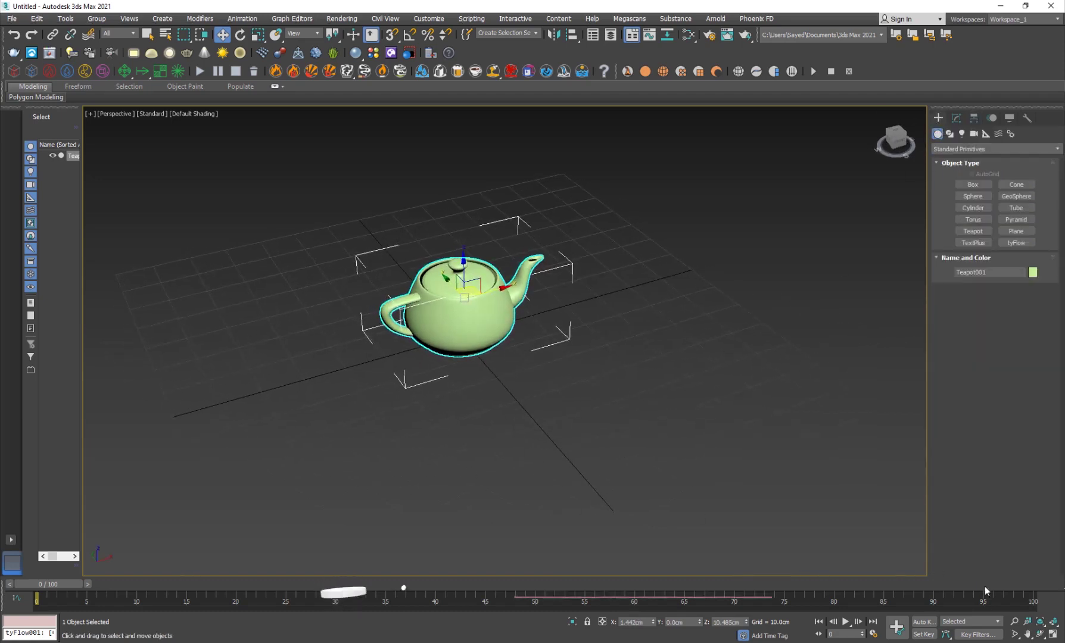
Step: Auto Key the teapot tipped over, spout pointing left, at frame 100
left_click(922, 622)
key("End")
key("e")
mouse_move(510, 324)
left_mouse_down()
mouse_move(507, 287)
mouse_move(479, 286)
left_mouse_up()
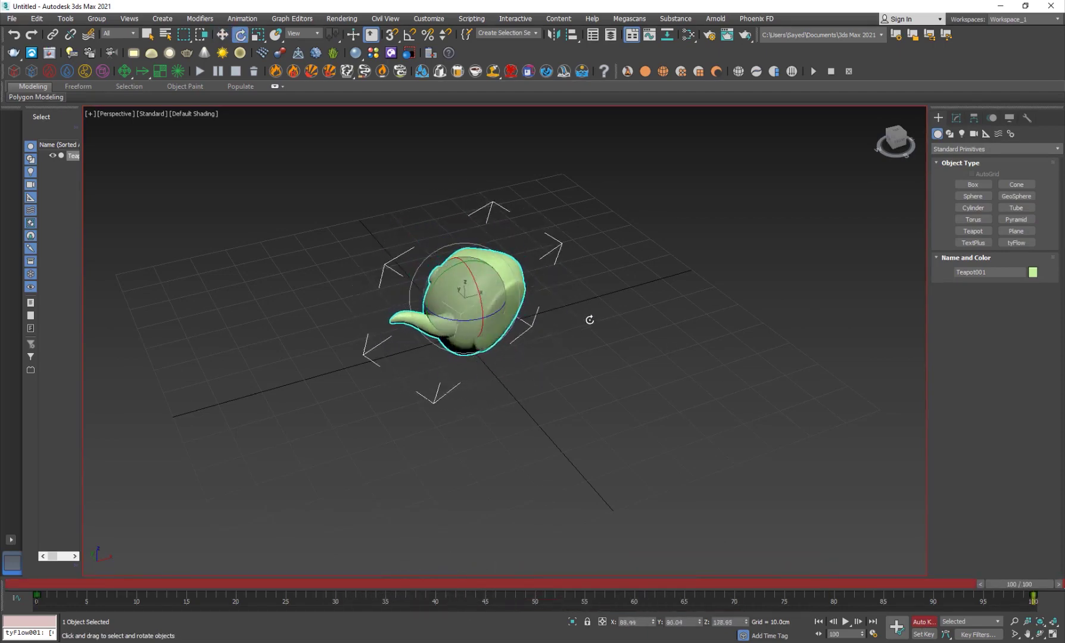
left_click_drag(478, 286, 589, 316)
left_click(927, 627)
Step: Check the pose at frame 81 and re-key the teapot's final rotation
mouse_move(545, 590)
left_mouse_down()
mouse_move(328, 568)
mouse_move(1031, 498)
left_mouse_up()
key("e")
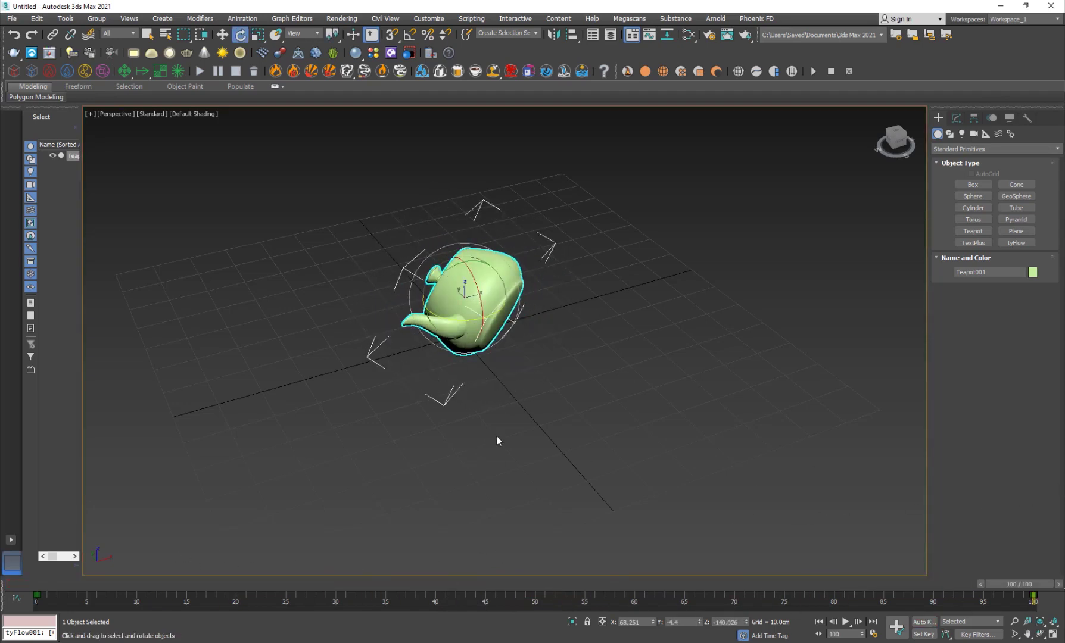
key("n")
mouse_move(499, 349)
left_mouse_down()
mouse_move(524, 290)
mouse_move(571, 345)
left_mouse_up()
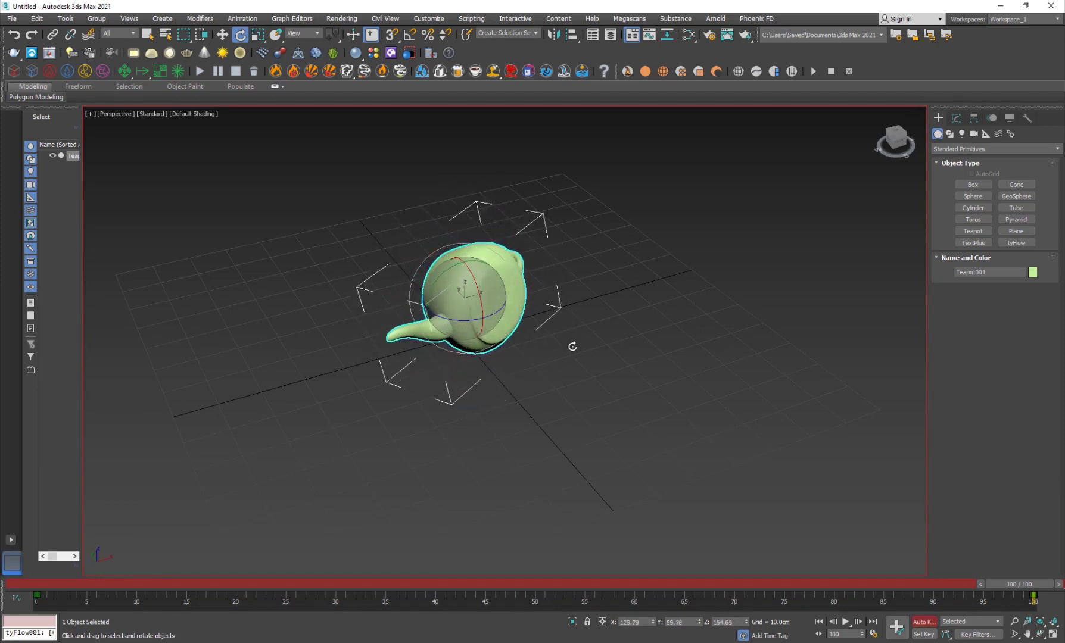
left_click(922, 622)
Step: Play the tumbling animation from frame 0 and deselect the teapot
left_click_drag(1020, 585, 2, 548)
key("/")
key("Home")
key("w")
left_click(652, 439)
scroll(578, 402, "down", 3)
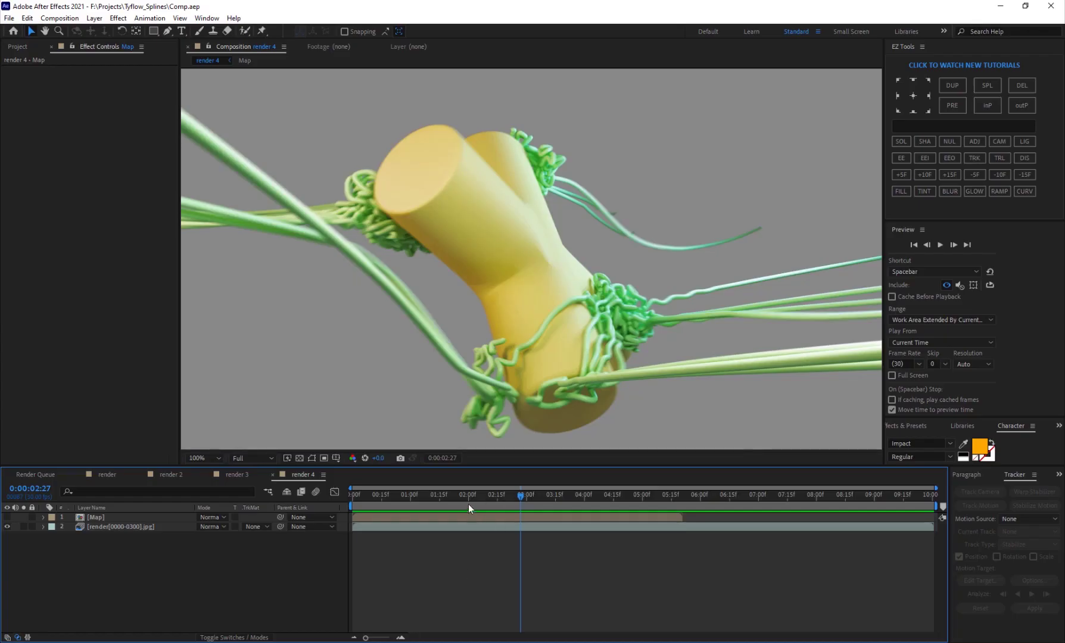
Step: Draw a large tube ring around the teapot
mouse_move(468, 504)
left_mouse_down()
mouse_move(354, 499)
mouse_move(503, 504)
left_mouse_up()
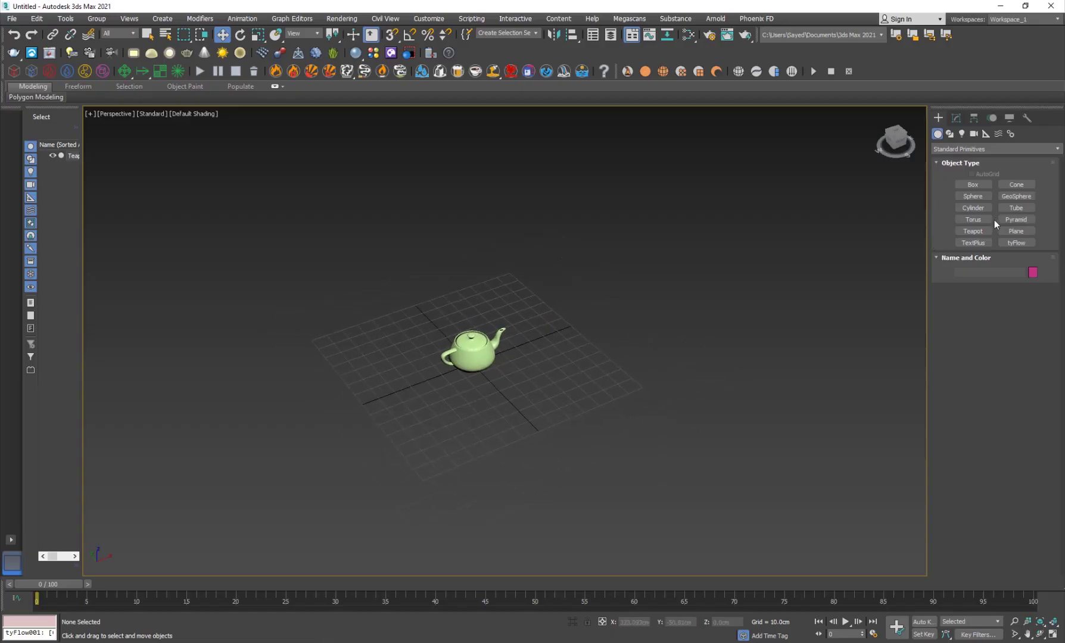
left_click(1024, 208)
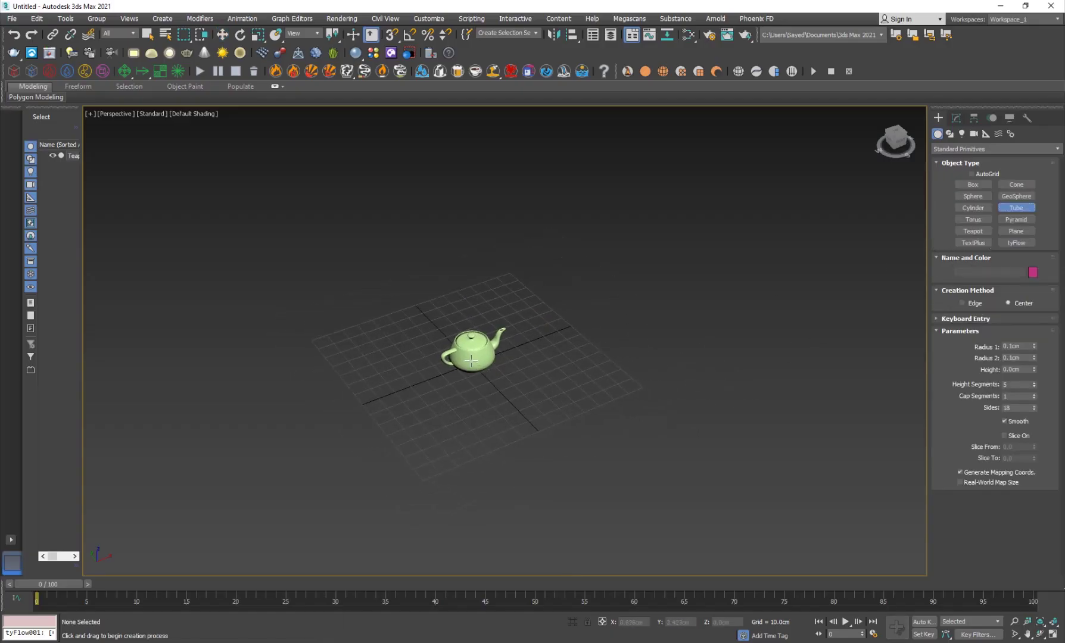
left_click_drag(472, 361, 658, 410)
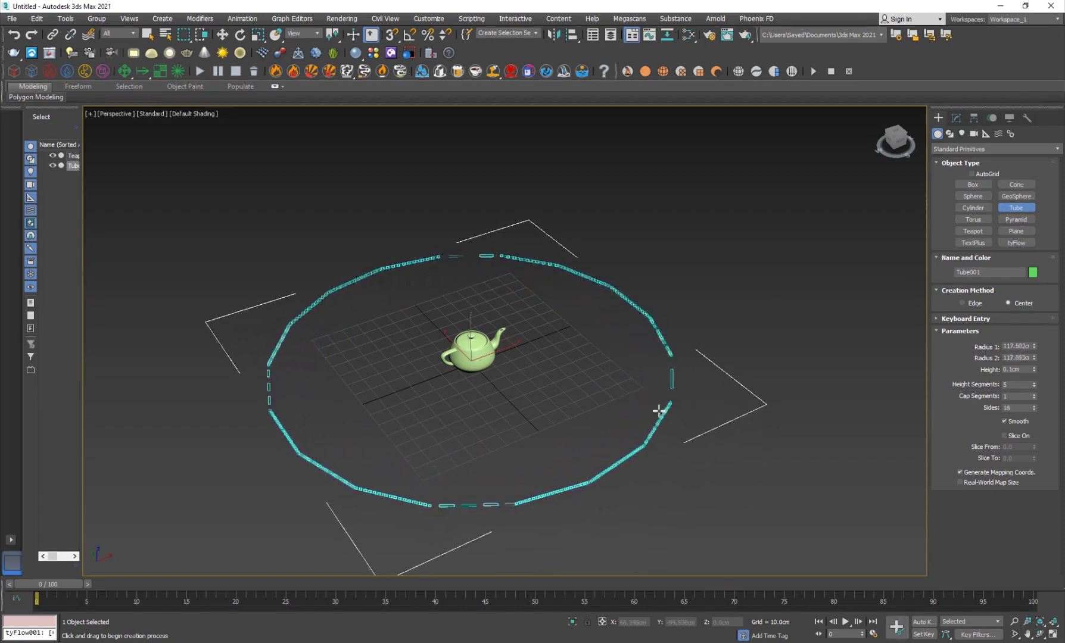
left_click(659, 407)
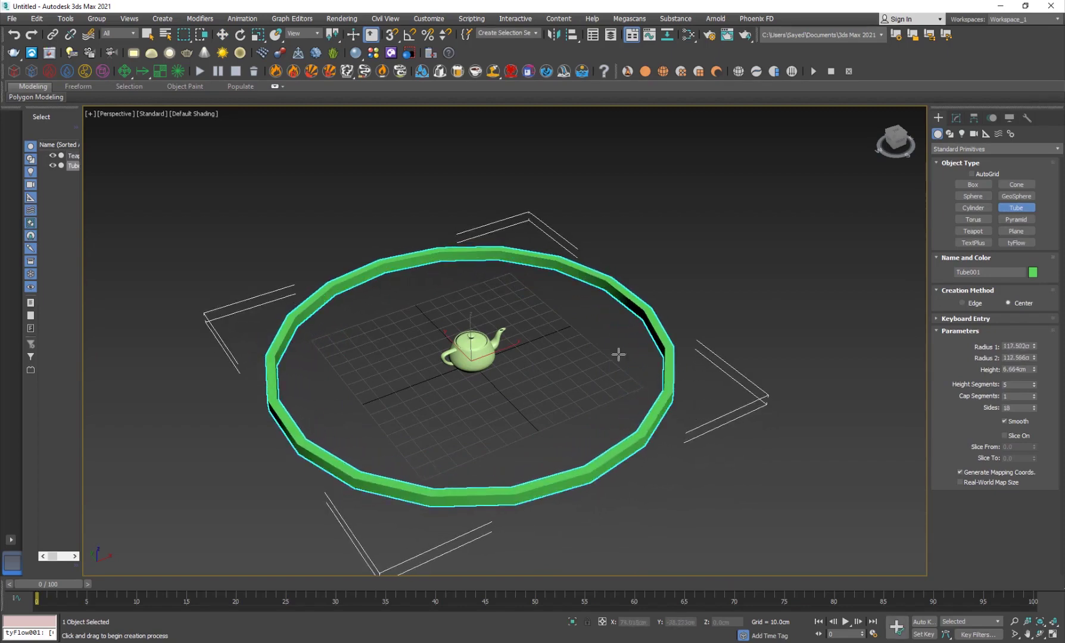
key("w")
scroll(521, 439, "up", 3)
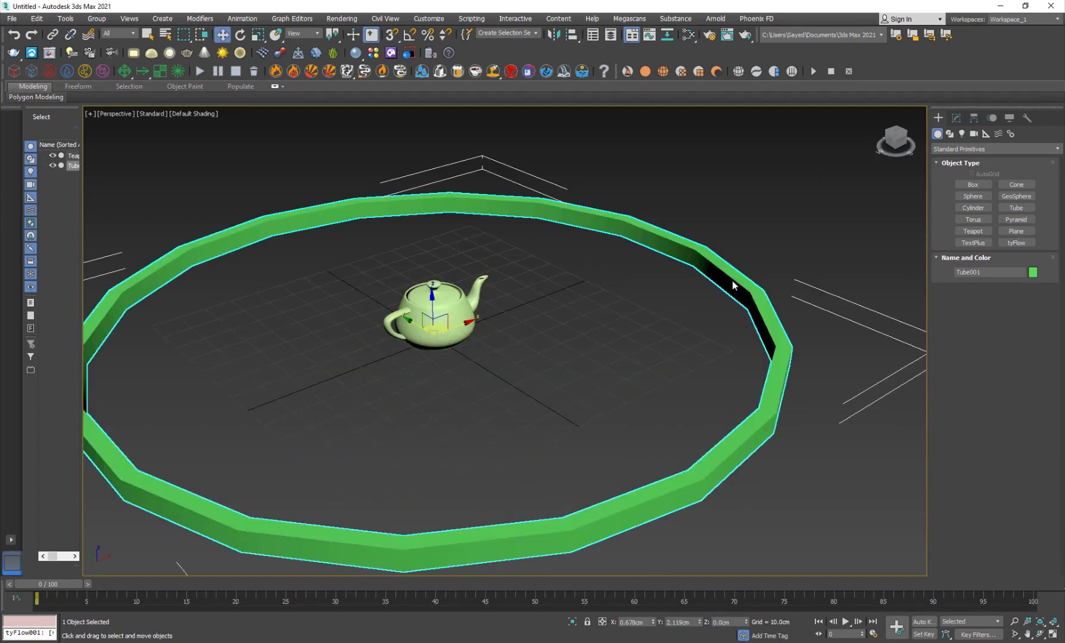
Step: Show Edged Faces and set the tube's Height Segments to 1
key("F4")
left_click(957, 118)
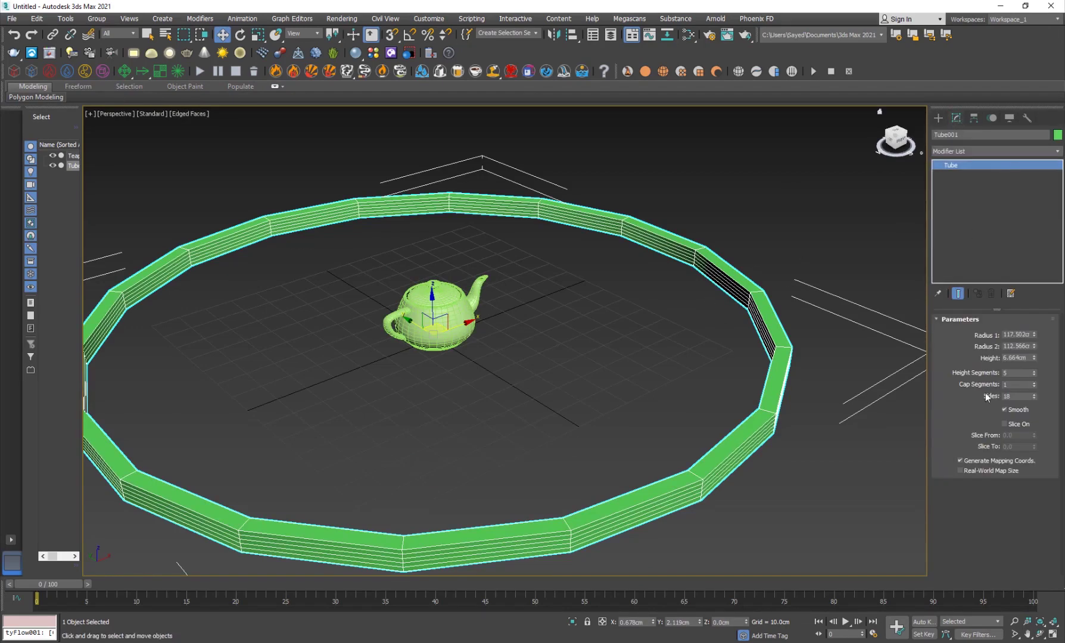
right_click(1034, 375)
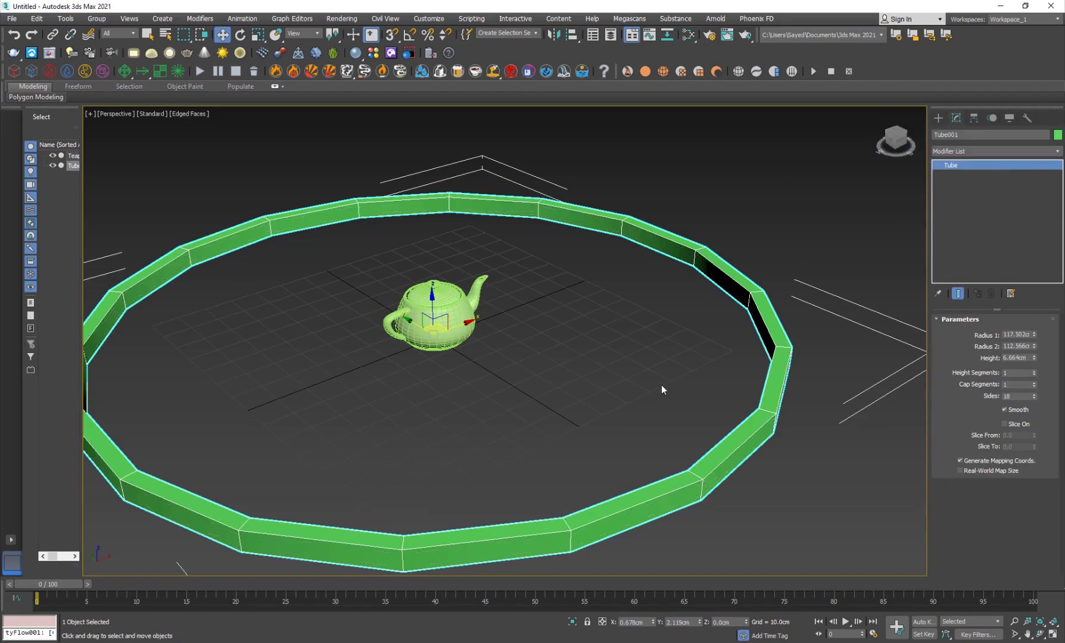
middle_click_drag(656, 384, 642, 385, "alt")
middle_click_drag(483, 388, 490, 382, "alt")
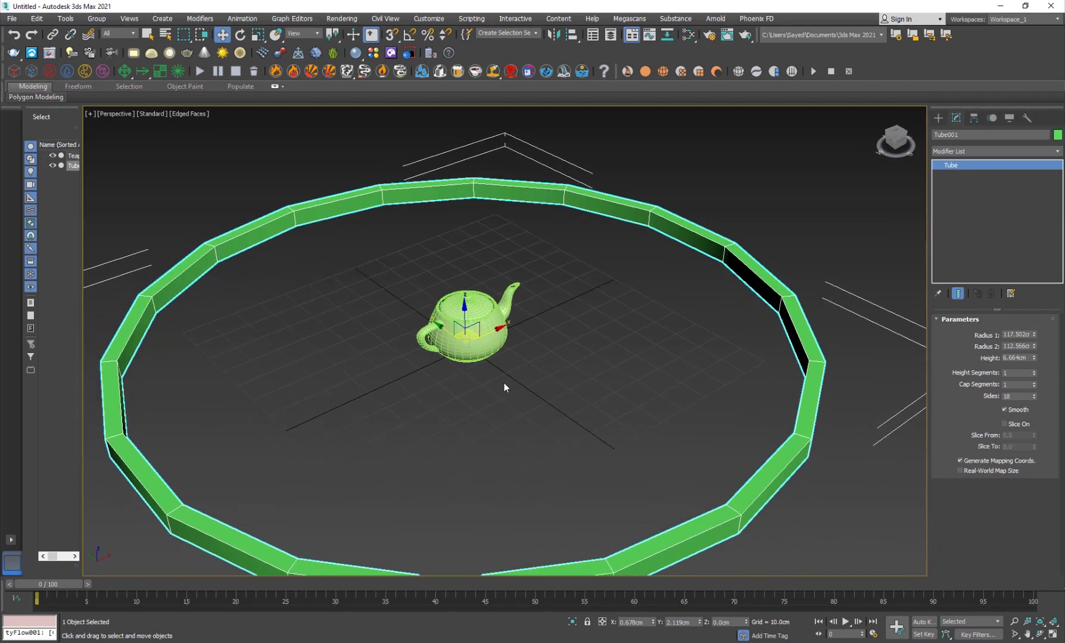
middle_click_drag(592, 363, 557, 330, "alt")
scroll(557, 330, "down", 4)
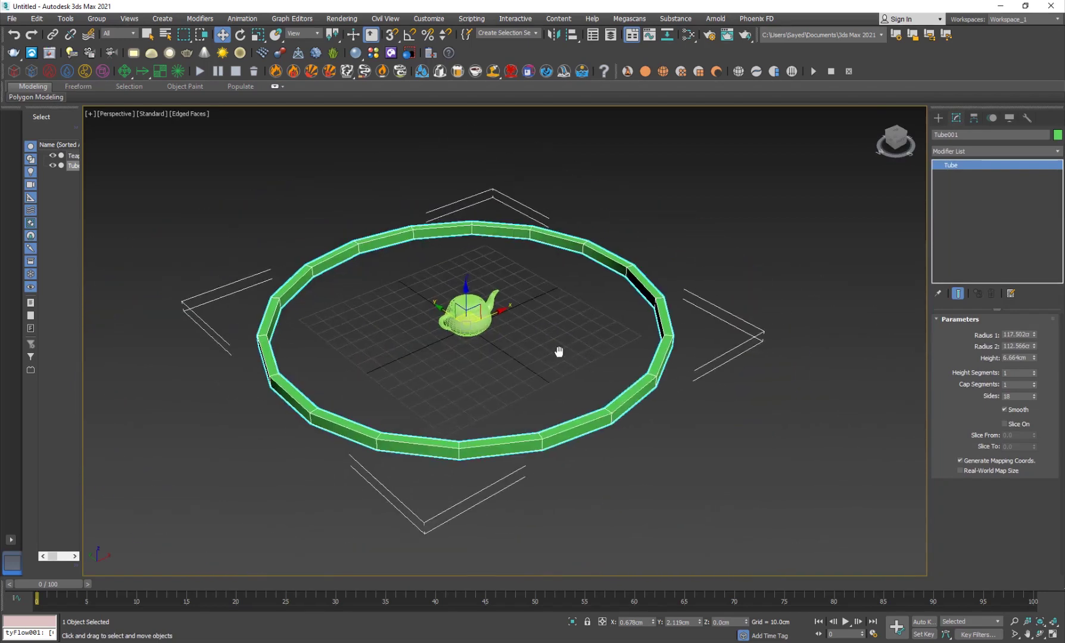
left_click(681, 401)
Step: Place a tyFlow emitter right of the ring and open its editor
left_click(939, 118)
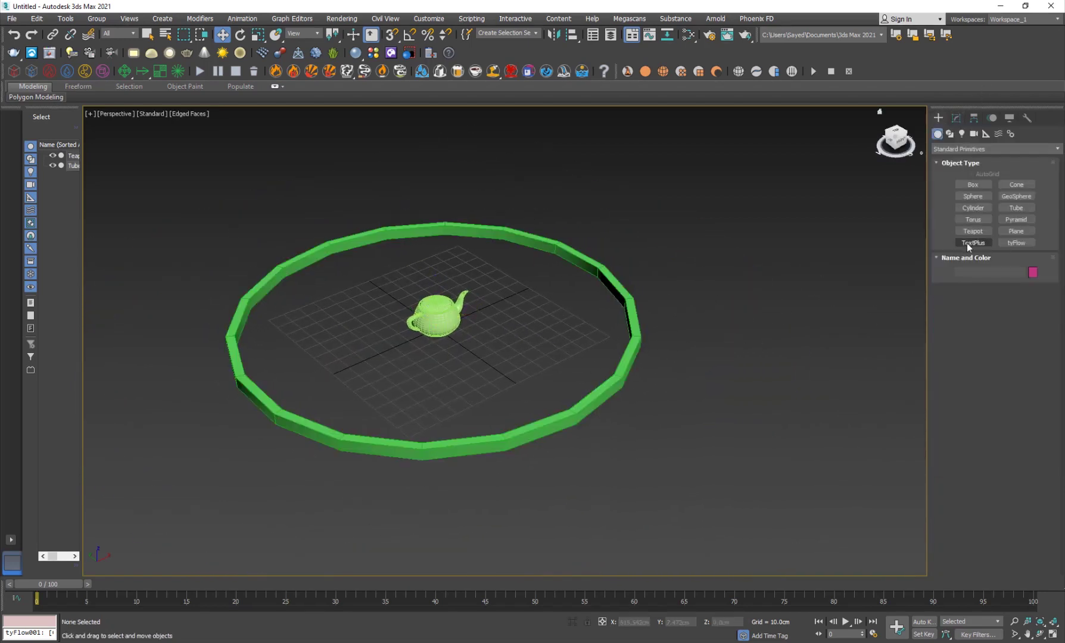
left_click(1016, 242)
left_click(724, 323)
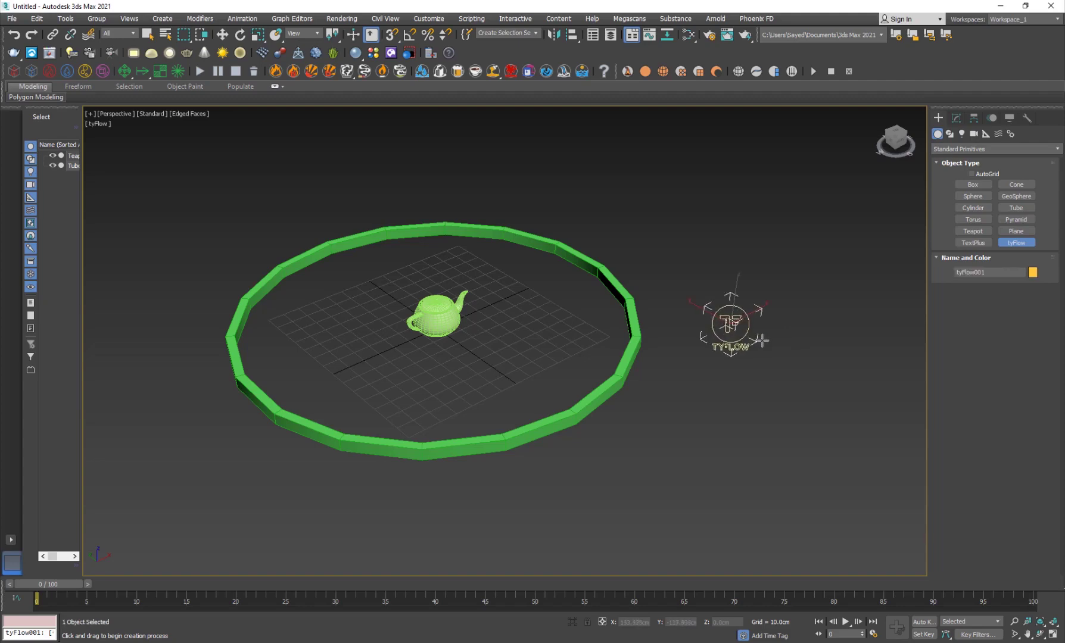
key("w")
left_click(958, 117)
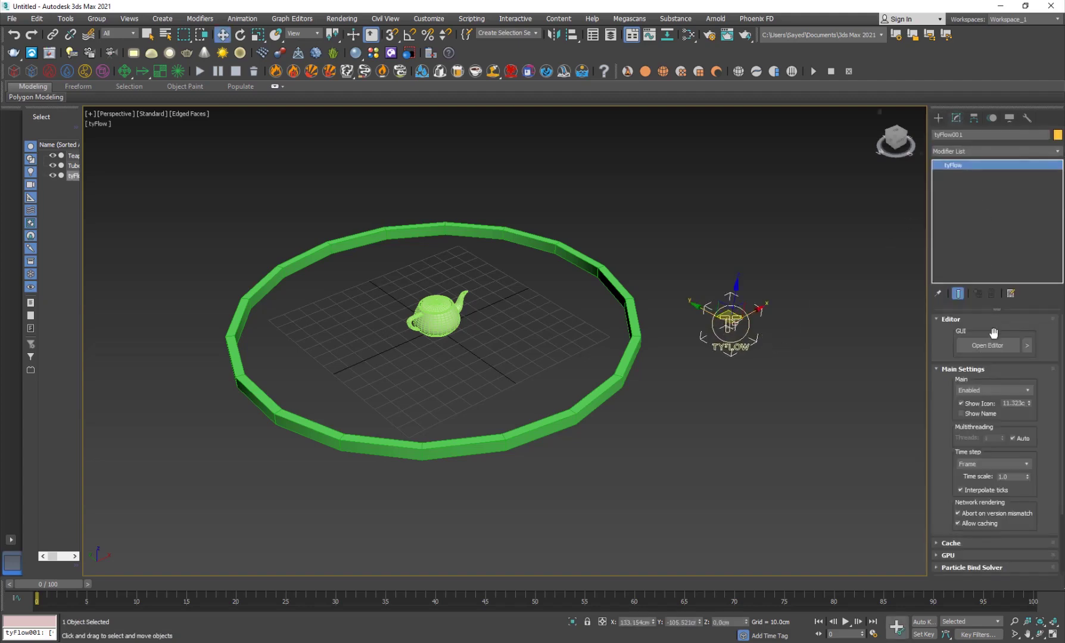
left_click(988, 345)
Step: Add a Birth event with End frame 1 and Total 30 particles
left_click_drag(201, 179, 393, 178)
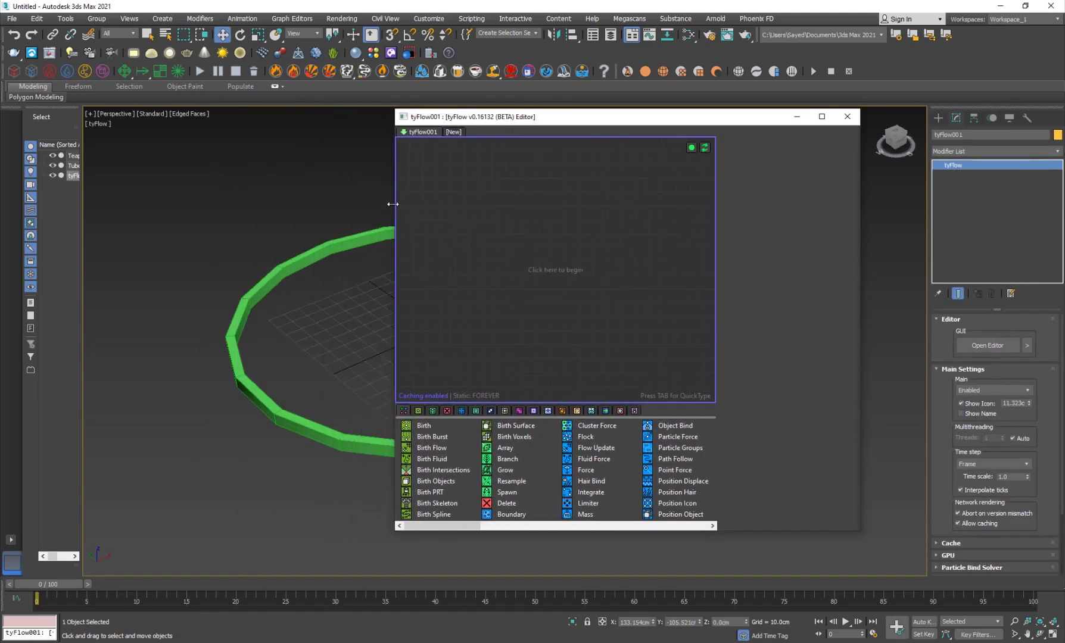
scroll(166, 397, "down", 3)
mouse_move(508, 122)
left_mouse_down()
mouse_move(692, 93)
mouse_move(659, 74)
left_mouse_up()
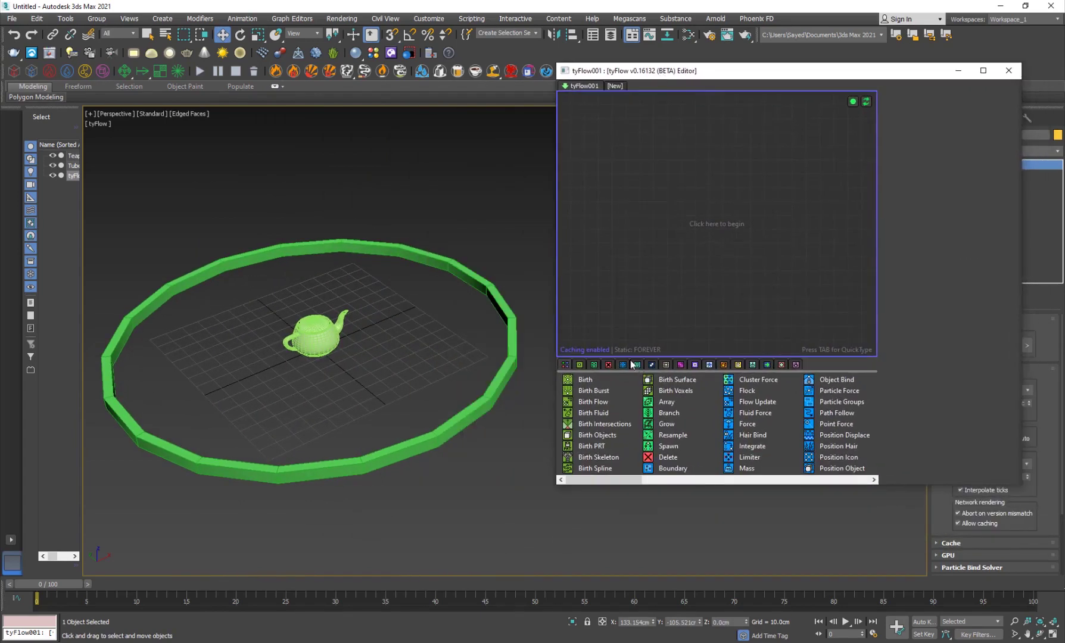
left_click_drag(586, 385, 715, 229)
type("1")
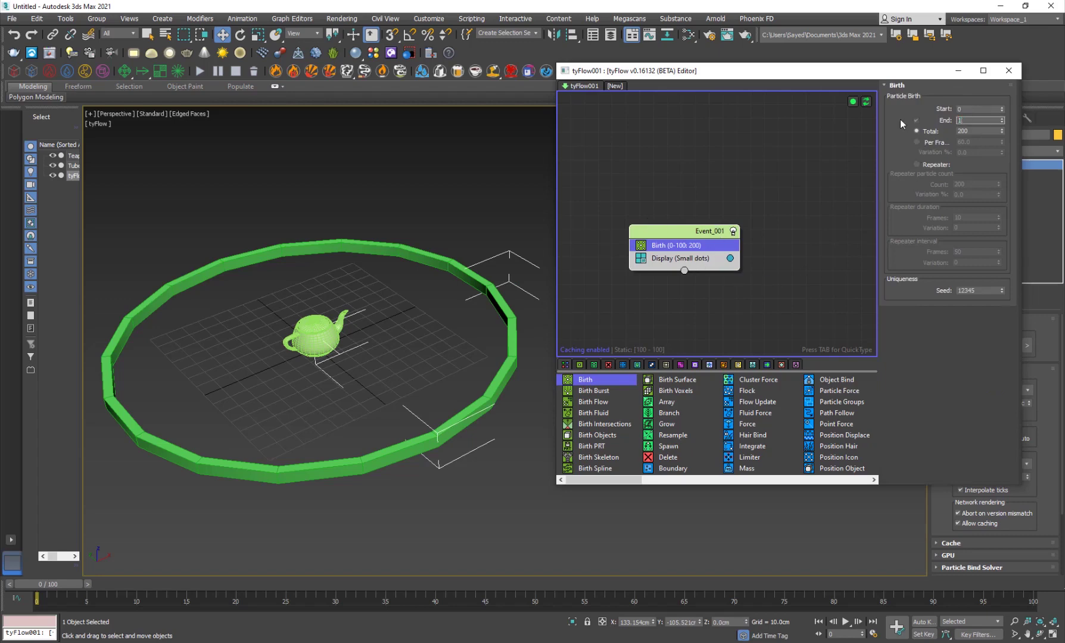
key("Tab")
type("30")
key("Return")
left_click(751, 248)
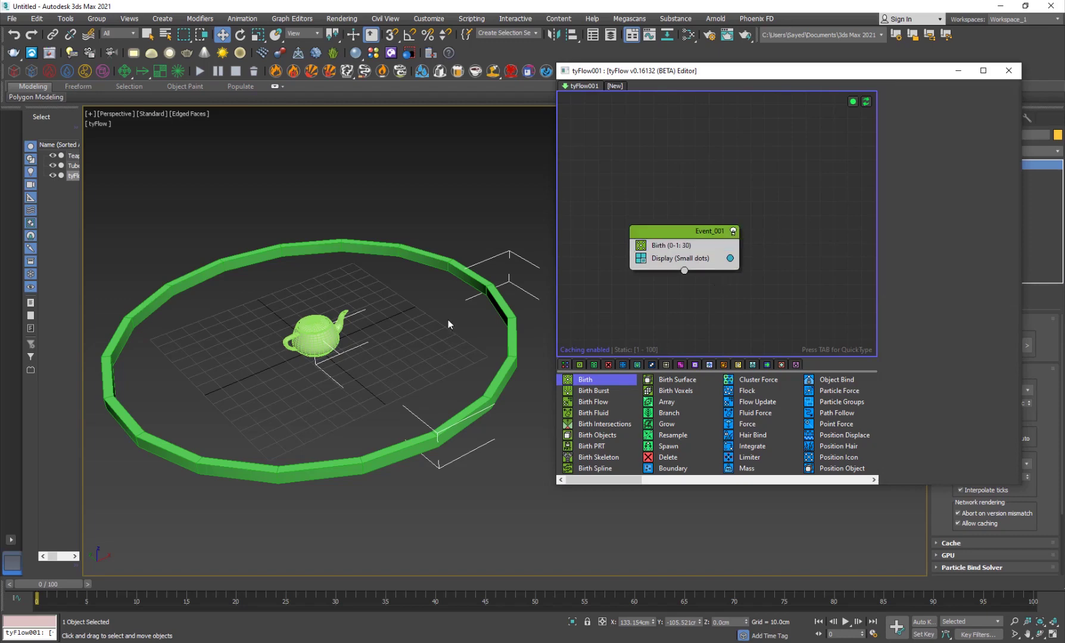
scroll(408, 341, "up", 2)
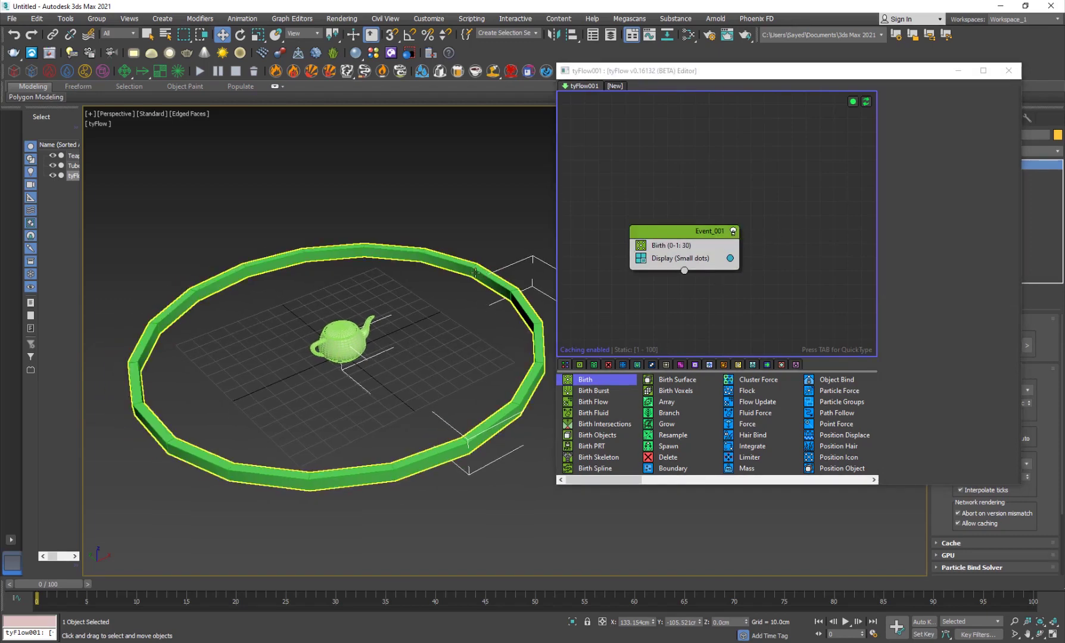
Step: Add a Position Object operator to Event_001 using Tube001
left_click(704, 238)
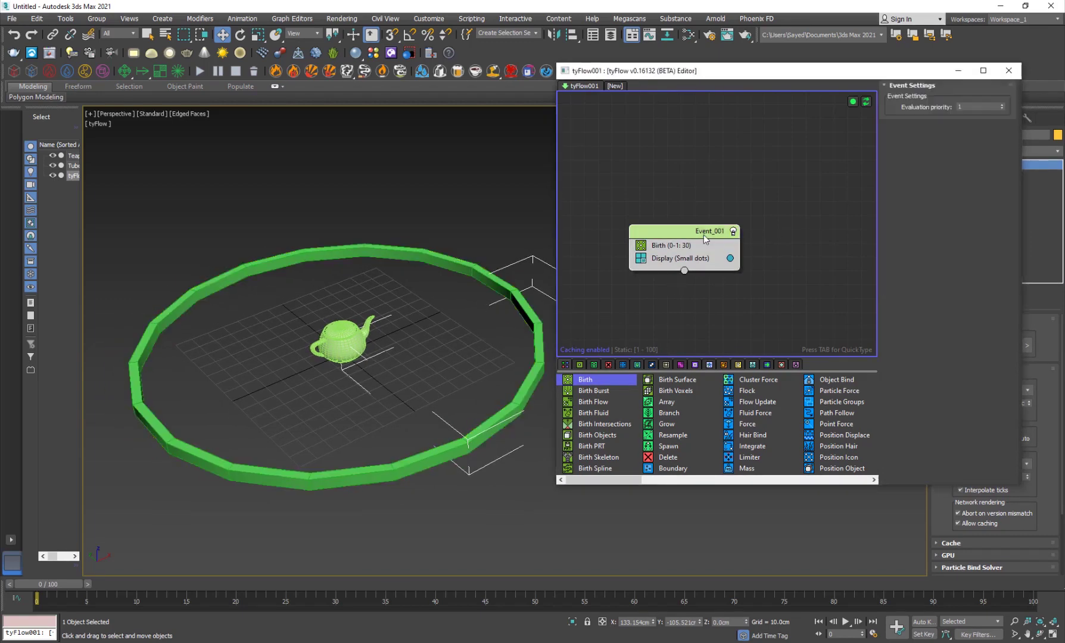
key("Tab")
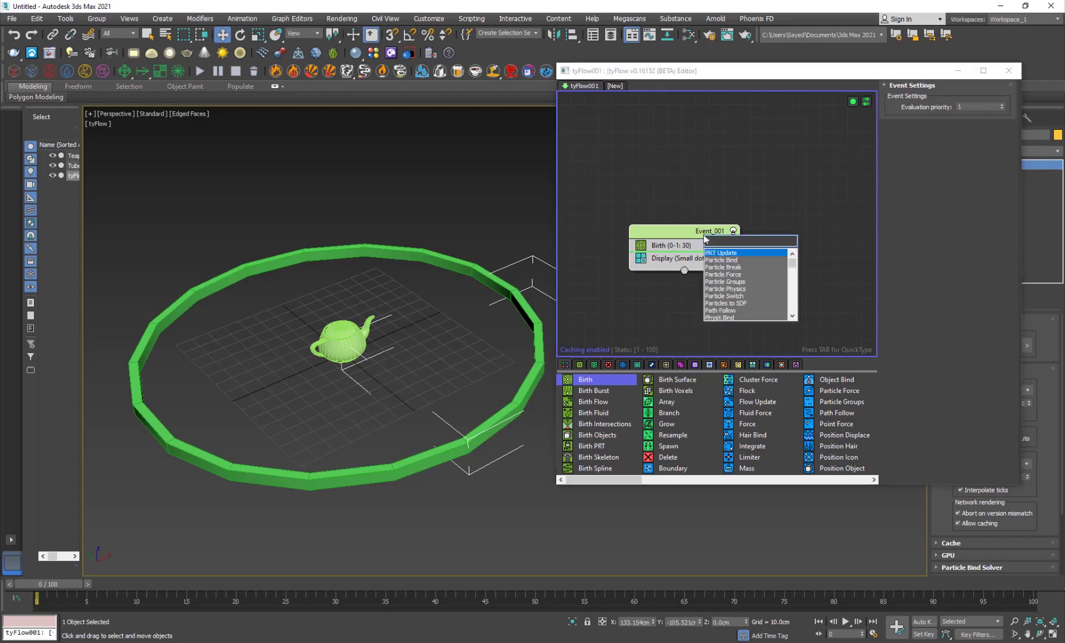
type("pos")
key("Down")
key("Down")
key("Down")
key("Return")
left_click(915, 208)
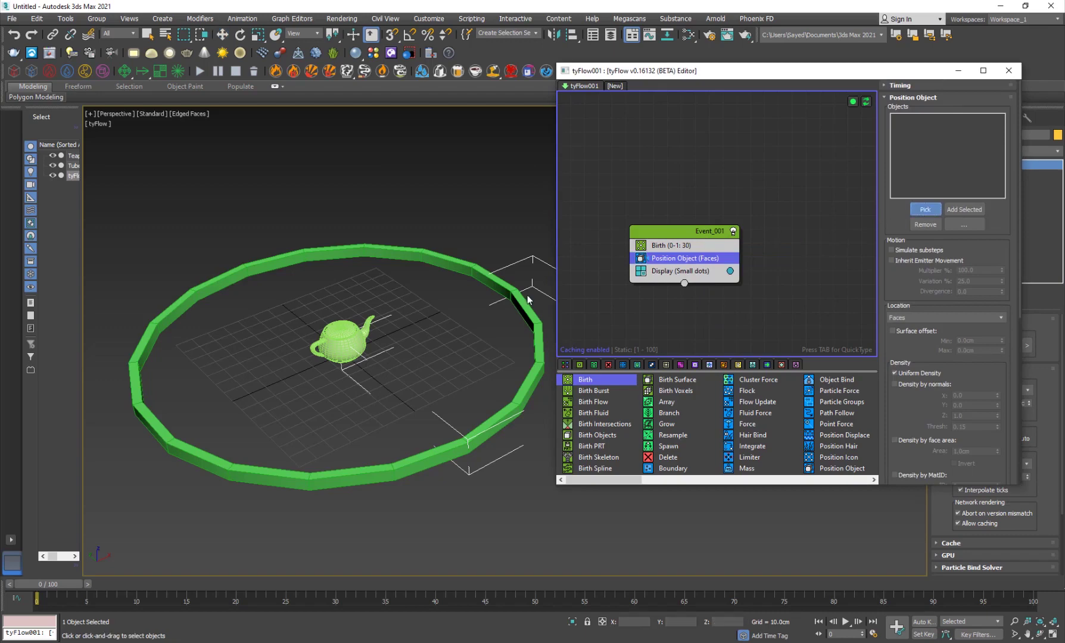
left_click(408, 251)
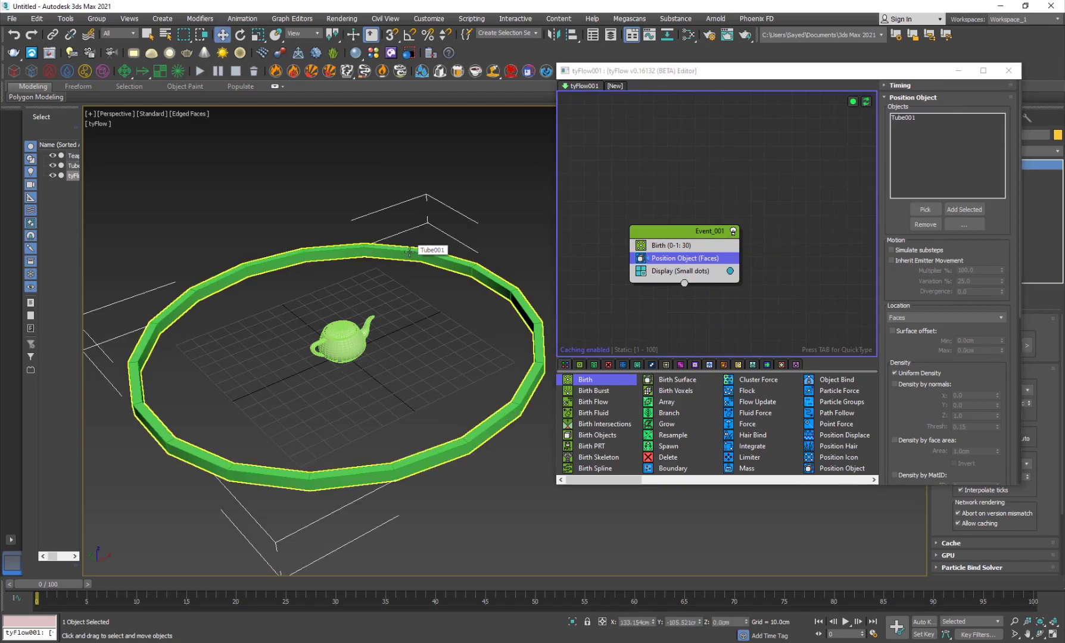
Step: Hide the tube and set Position Object's location to Vertices (Random)
right_click(408, 249)
mouse_move(432, 219)
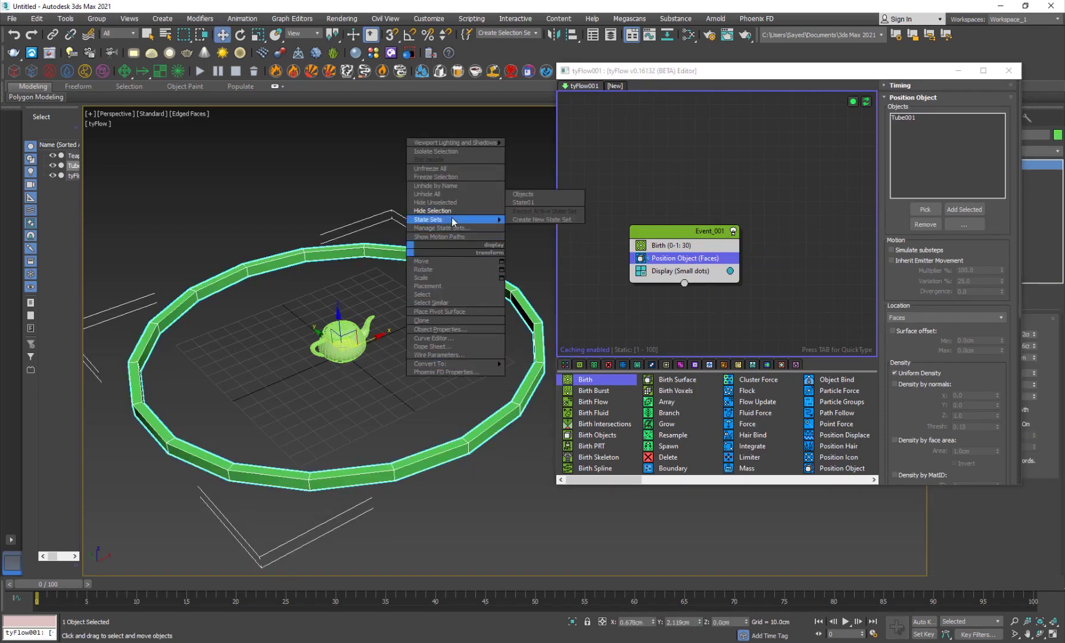
left_click(433, 210)
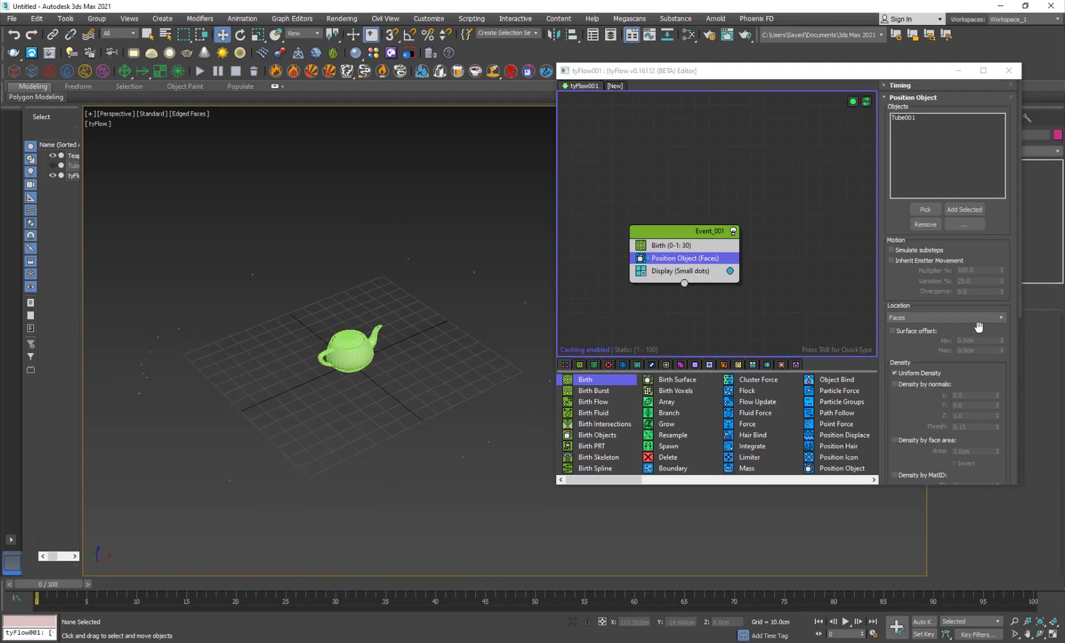
left_click(912, 318)
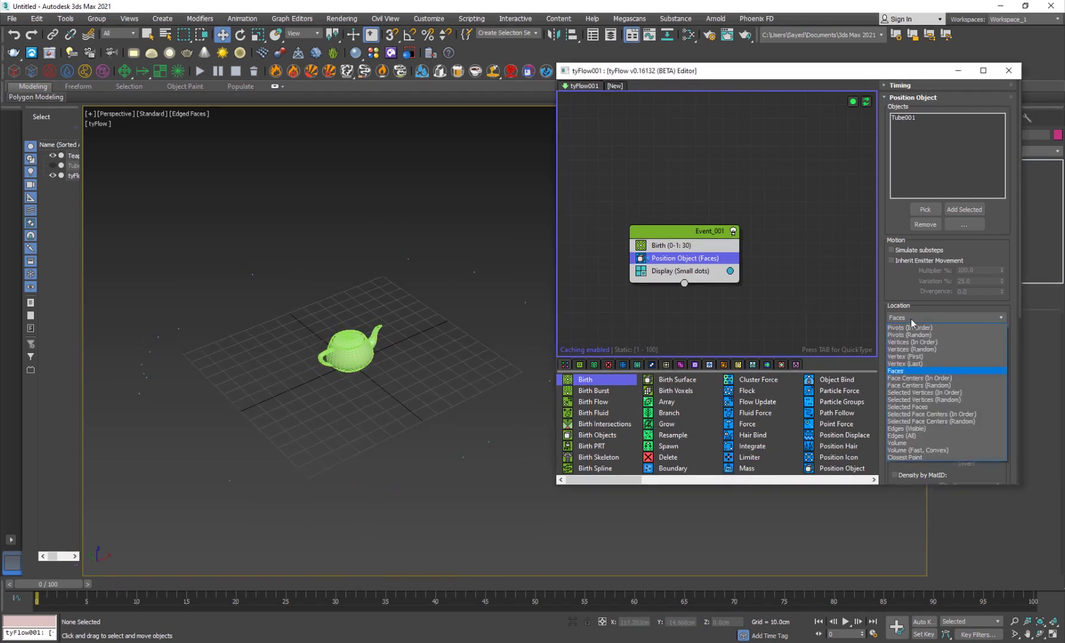
left_click(920, 353)
mouse_move(55, 593)
left_mouse_down()
mouse_move(719, 584)
mouse_move(2, 599)
mouse_move(379, 584)
mouse_move(40, 589)
left_mouse_up()
key("w")
left_click_drag(684, 231, 699, 181)
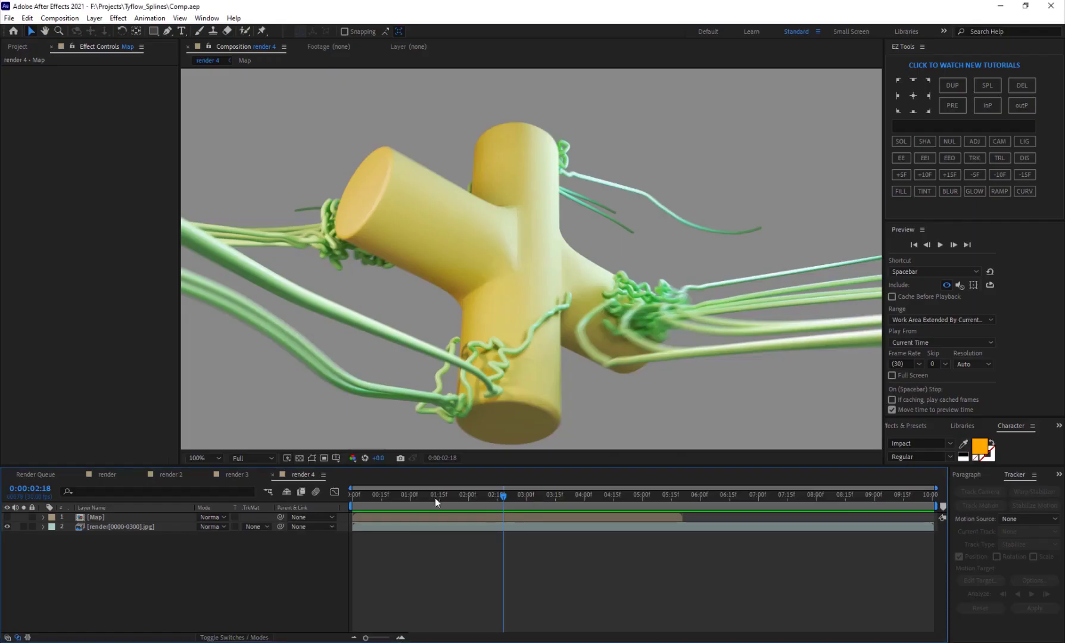
mouse_move(424, 499)
left_mouse_down()
mouse_move(592, 507)
mouse_move(522, 509)
mouse_move(537, 511)
mouse_move(623, 498)
mouse_move(524, 496)
left_mouse_up()
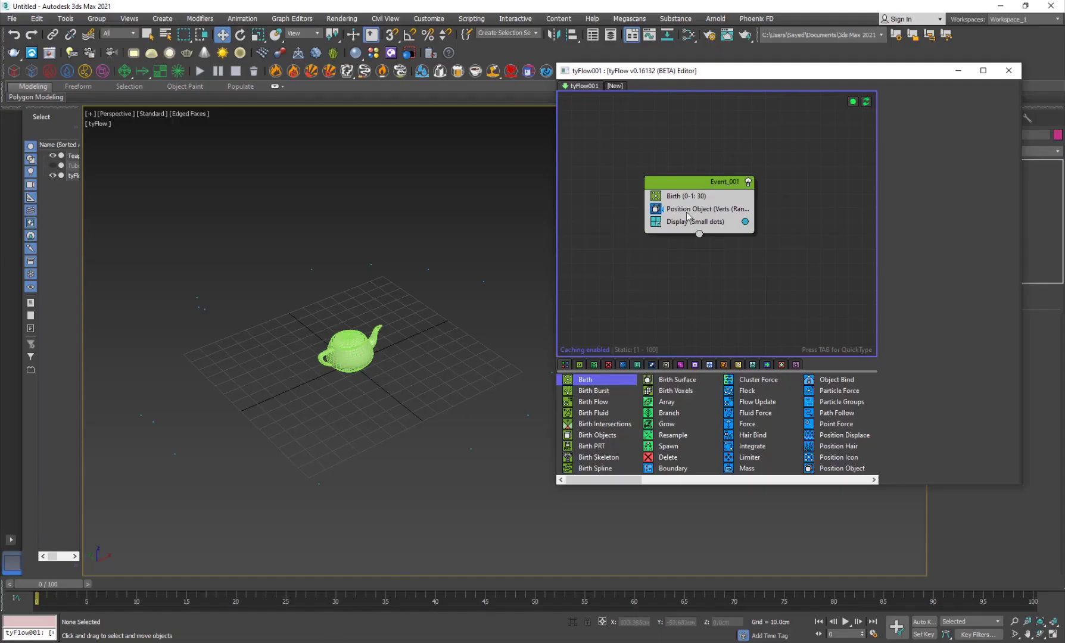
Step: Add a Per Frame Spawn operator, rate 1.0, below Position Object in Event_001
left_click(701, 186)
key("Tab")
type("spa")
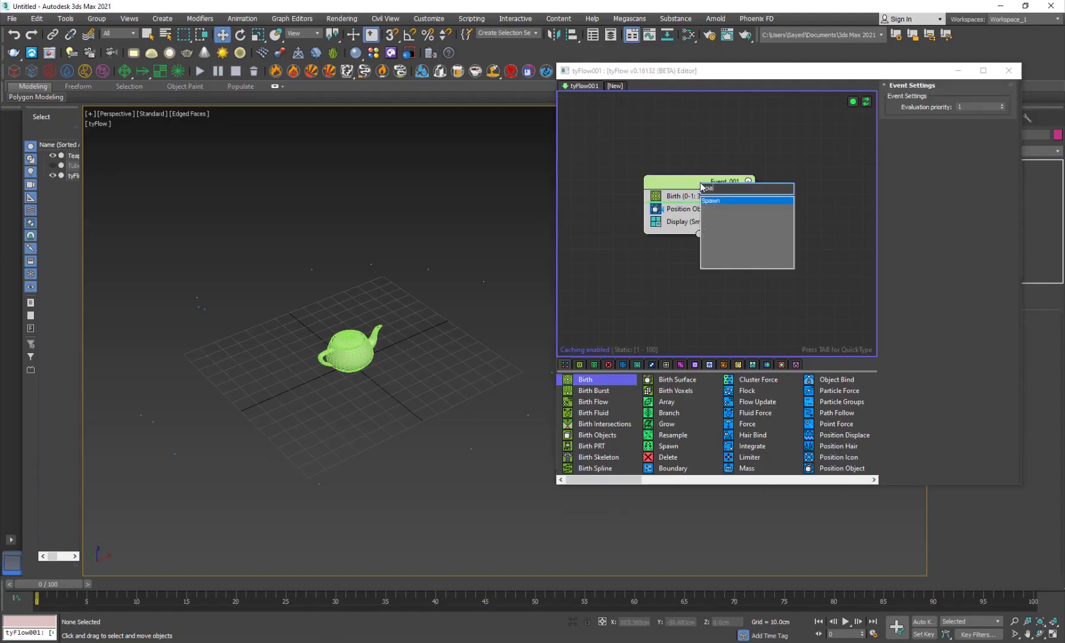
key("Return")
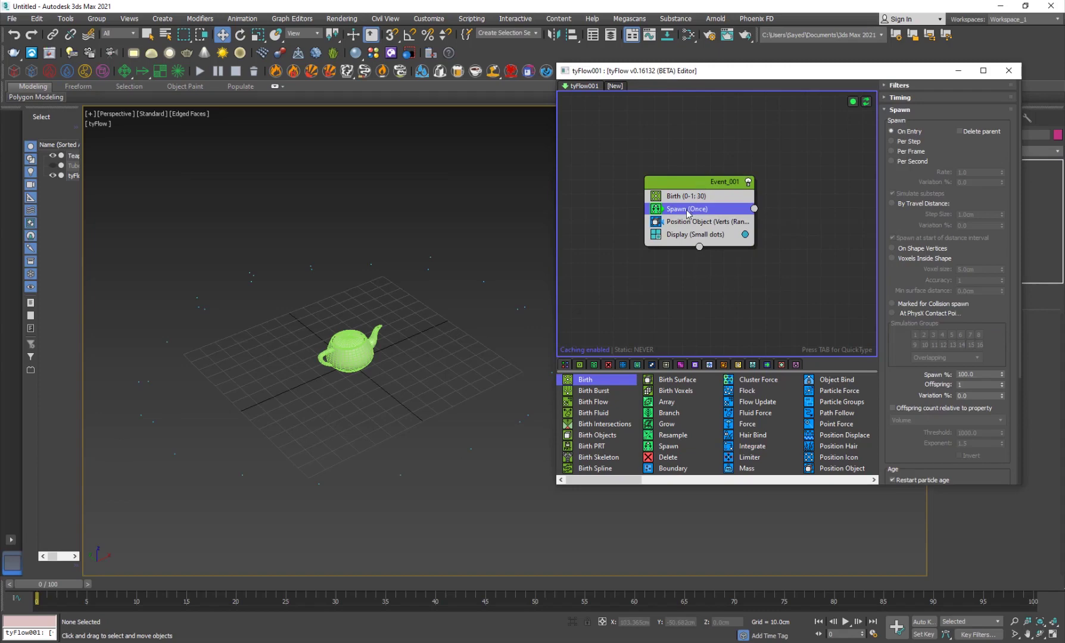
mouse_move(688, 213)
left_mouse_down()
mouse_move(694, 235)
mouse_move(687, 221)
left_mouse_up()
left_click(681, 267)
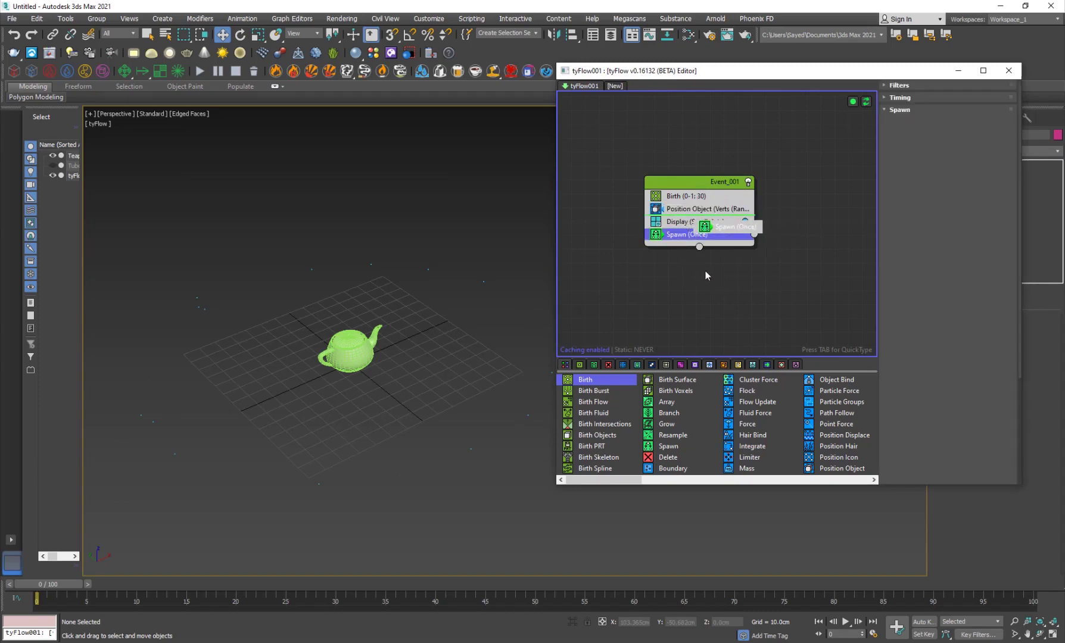
middle_click_drag(706, 275, 668, 282)
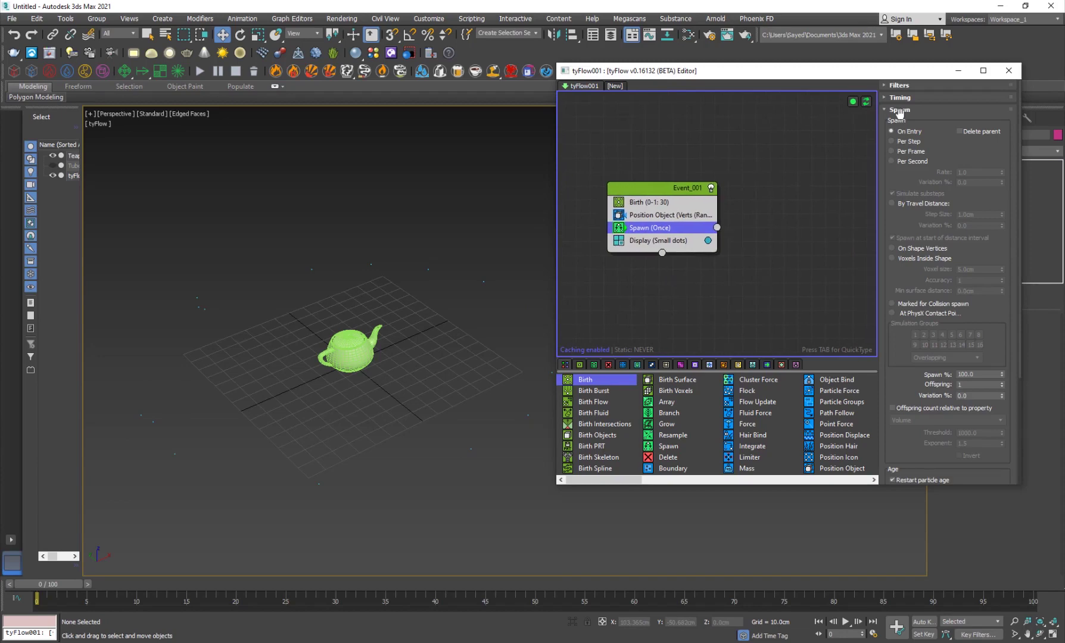
left_click(893, 151)
left_click(980, 172)
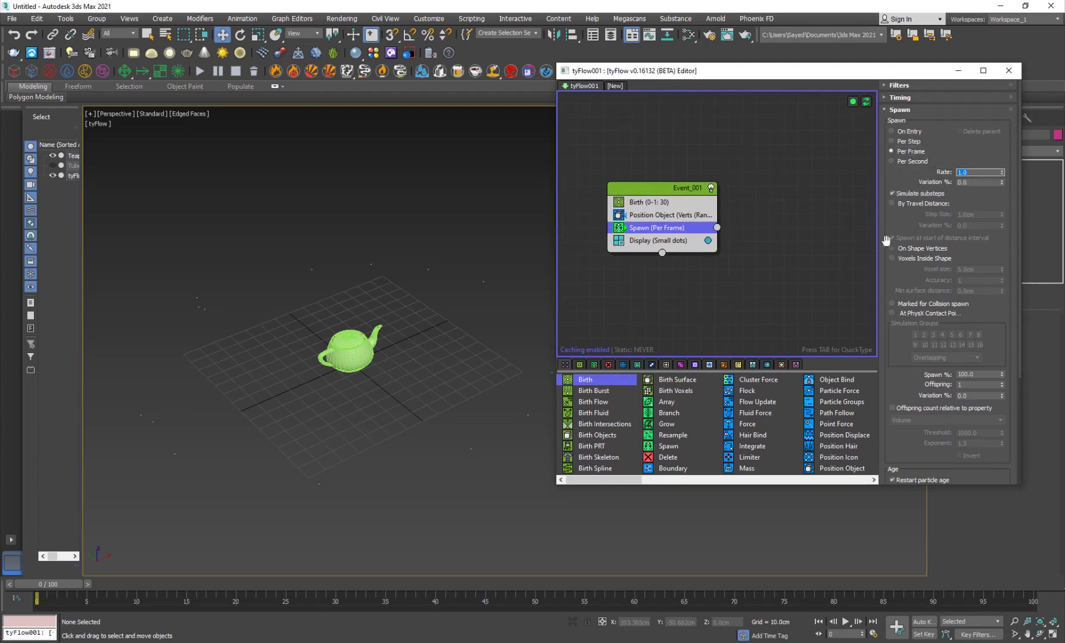
left_click_drag(45, 590, 386, 582)
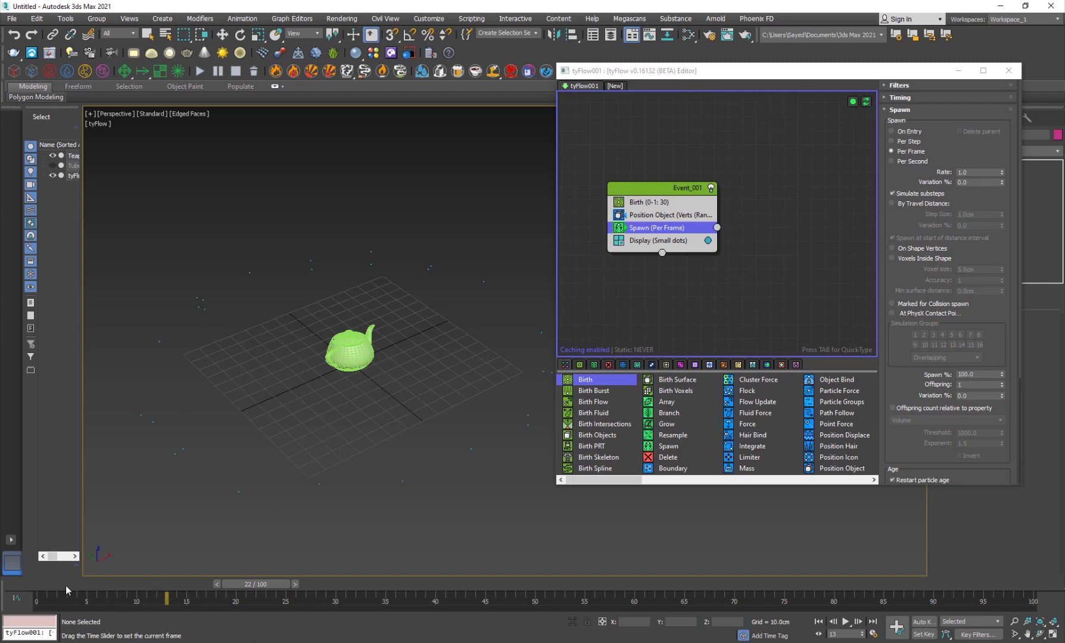
left_click_drag(64, 585, 50, 585)
Step: Add a Find Target event with Teapot001 as its target
left_click(683, 288)
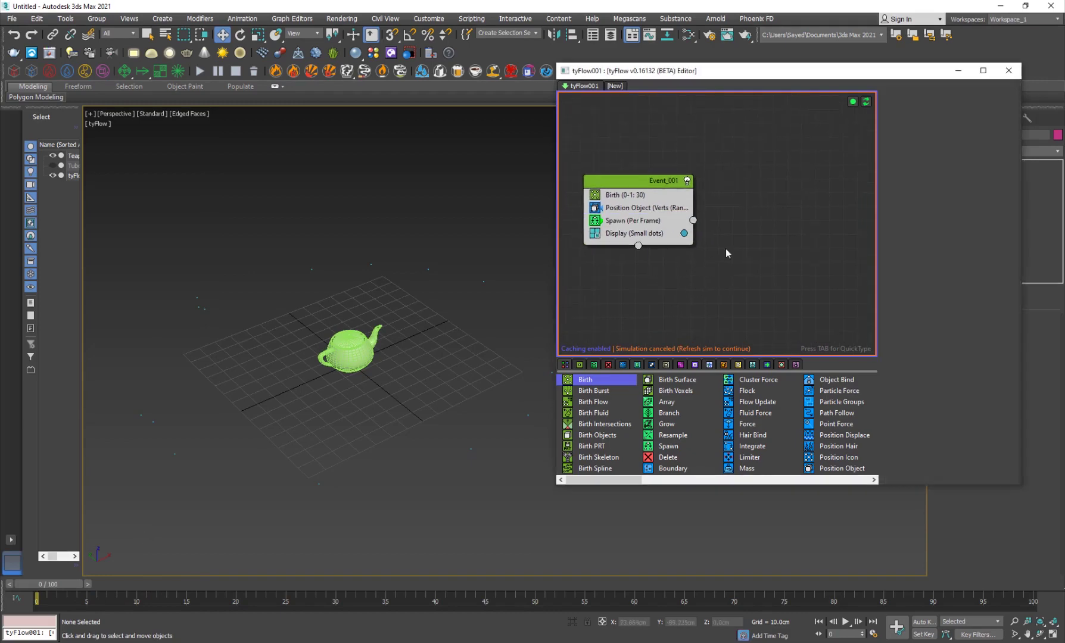
key("Tab")
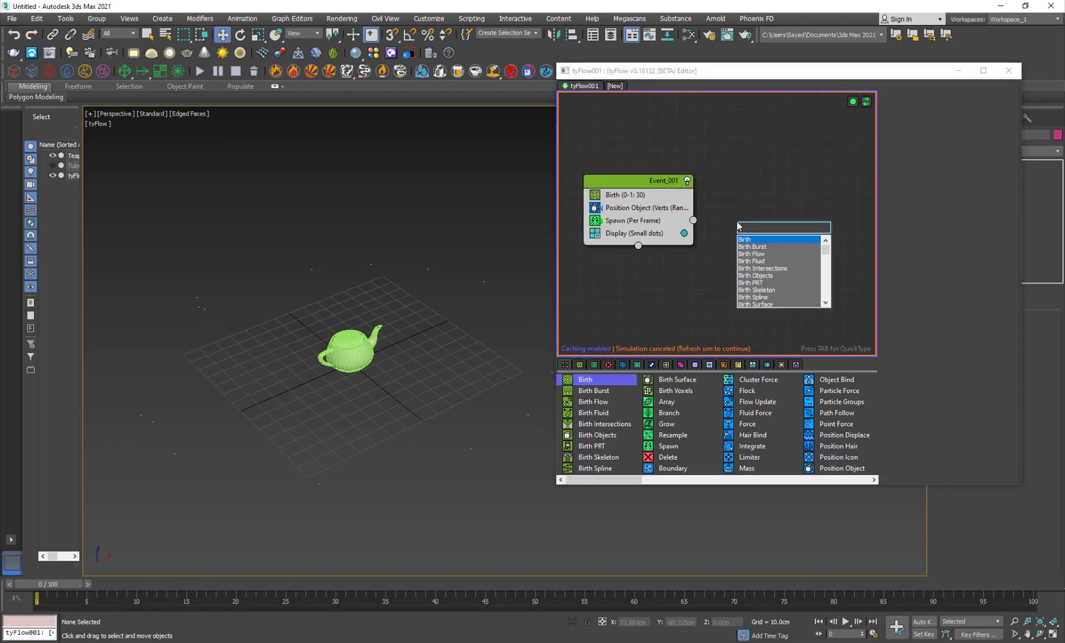
type("find")
key("Return")
scroll(915, 309, "down", 2)
left_click_drag(916, 308, 910, 240)
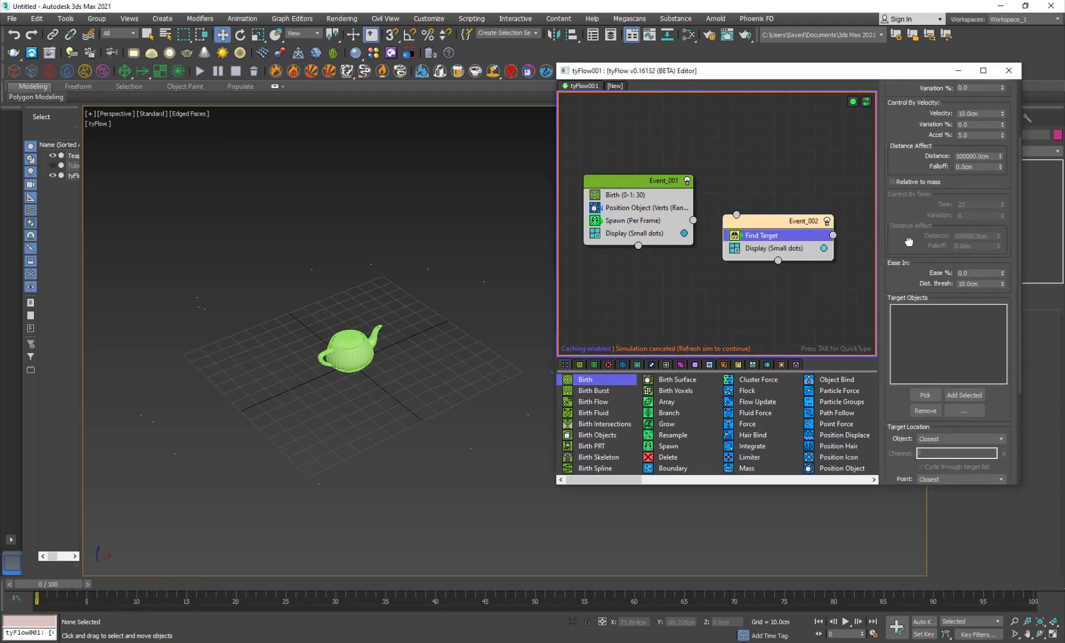
left_click(924, 395)
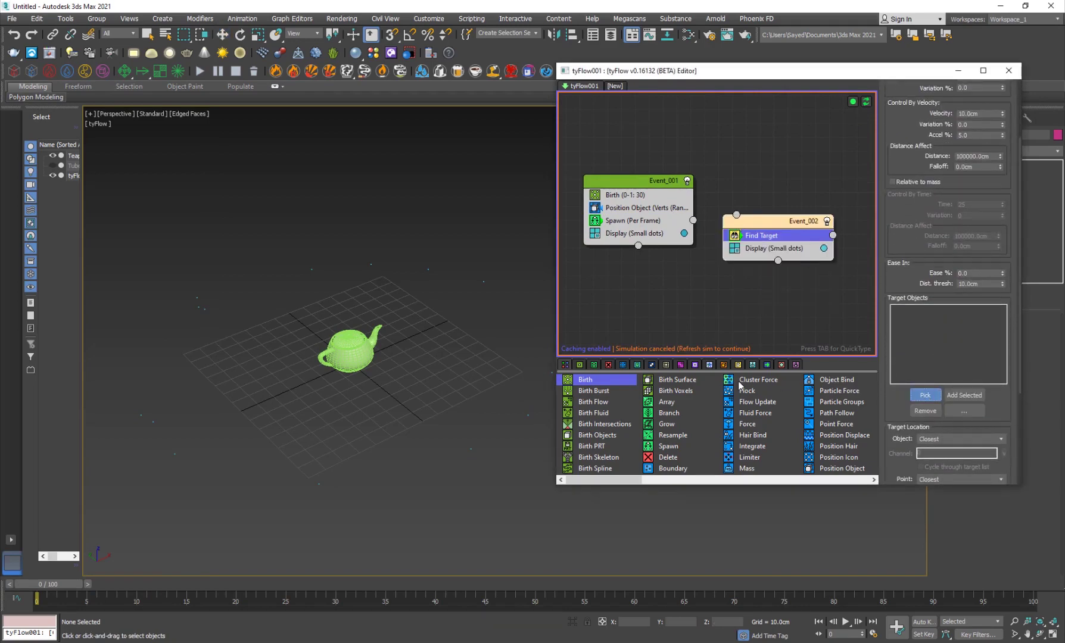
left_click(370, 349)
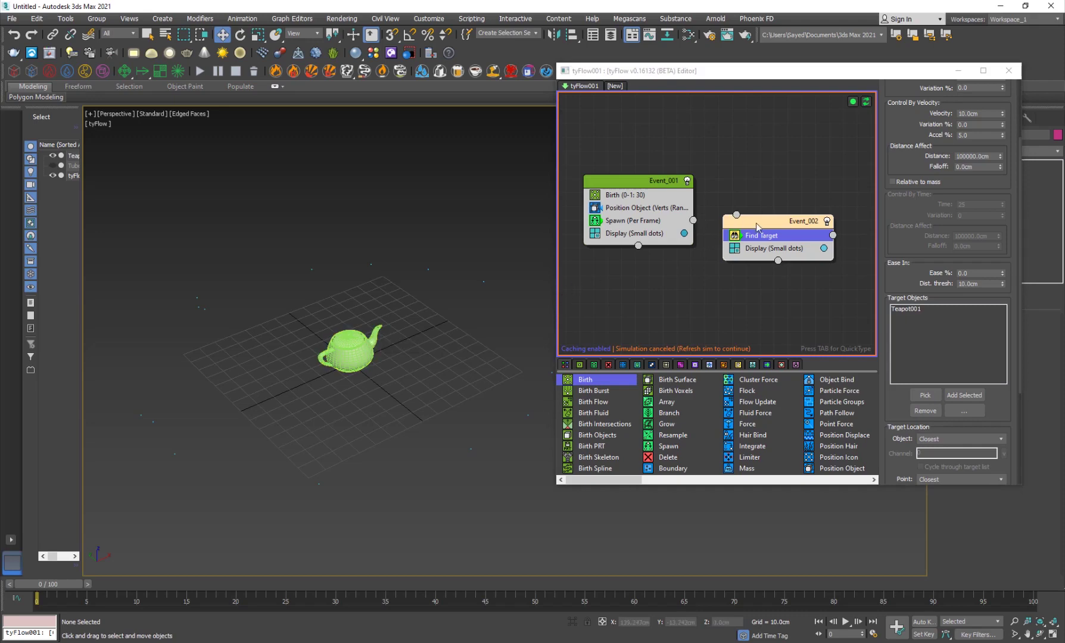
Step: Wire Event_001's Spawn output into the Find Target event and refresh the simulation
left_click_drag(759, 226, 750, 268)
left_click_drag(694, 222, 729, 258)
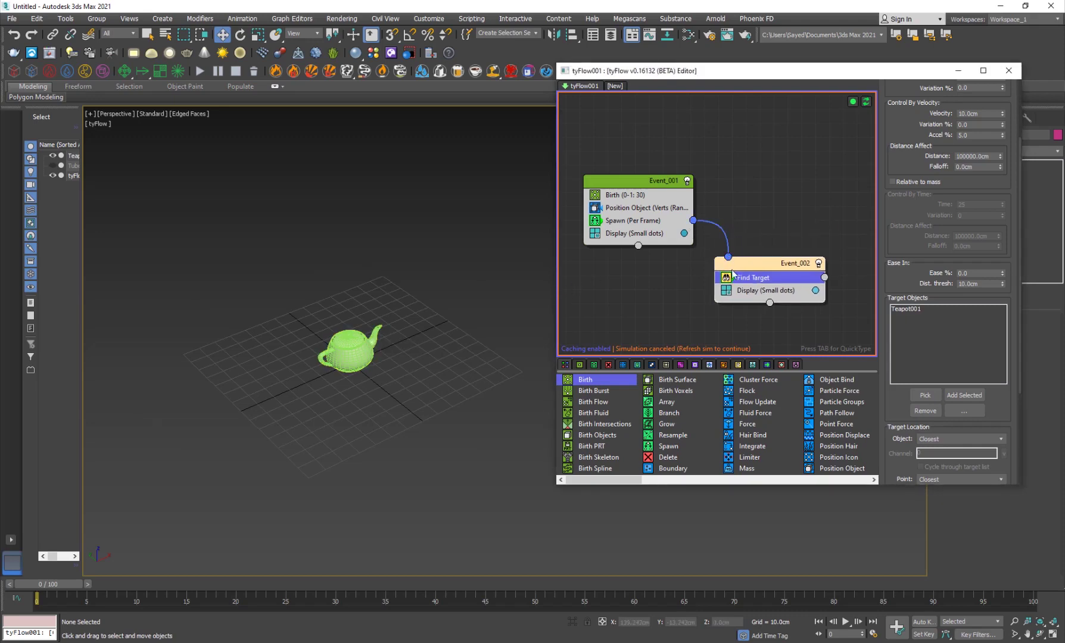
left_click(865, 105)
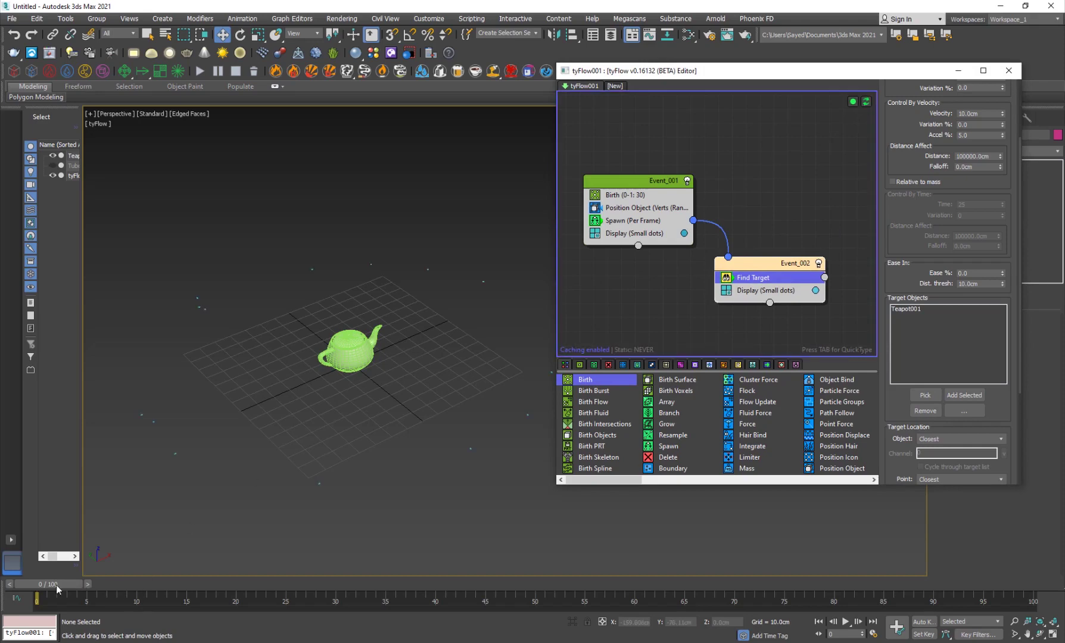
left_click_drag(53, 586, 263, 589)
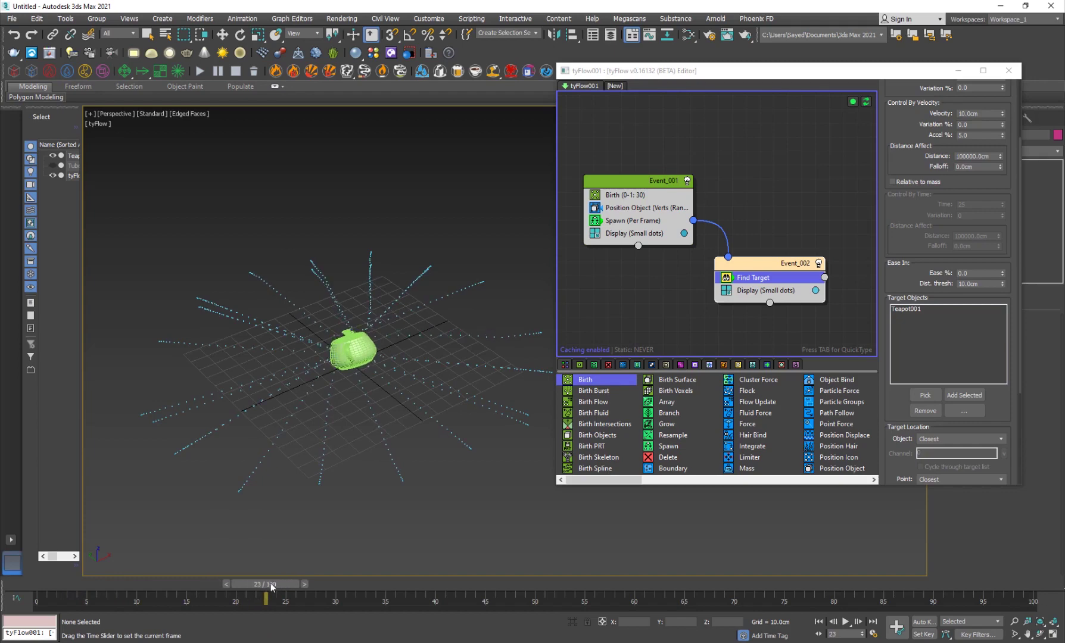
left_click_drag(263, 589, 158, 600)
key("w")
scroll(396, 376, "up", 3)
scroll(355, 380, "down", 1)
Step: Add a Collision operator to Event_002 with Teapot001 as a shape-radius collider, then scrub to check
left_click(774, 267)
key("Tab")
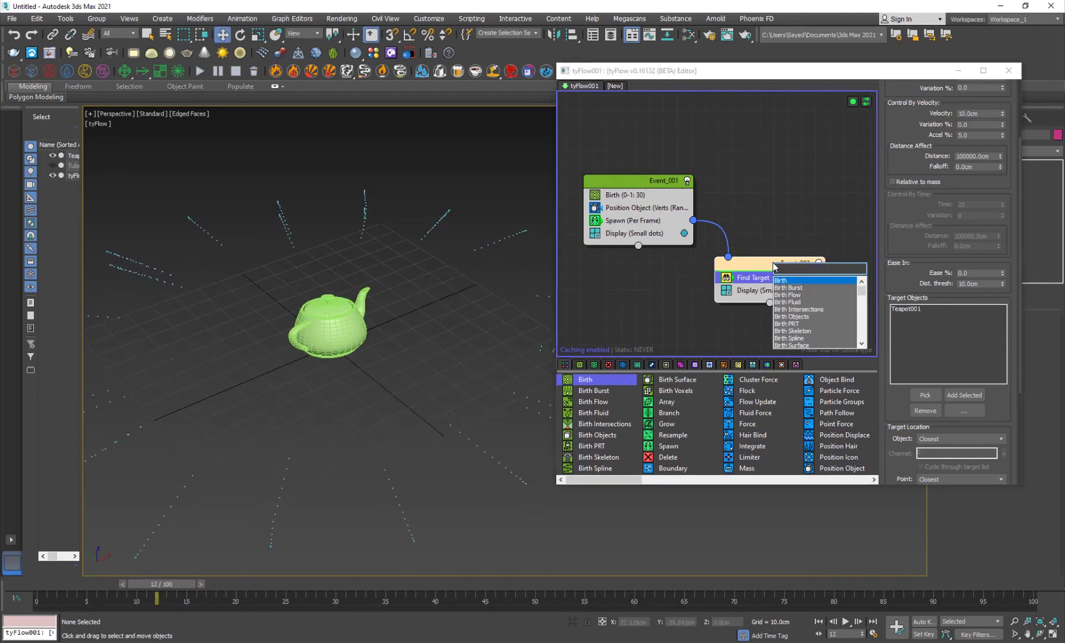
type("coll")
key("Return")
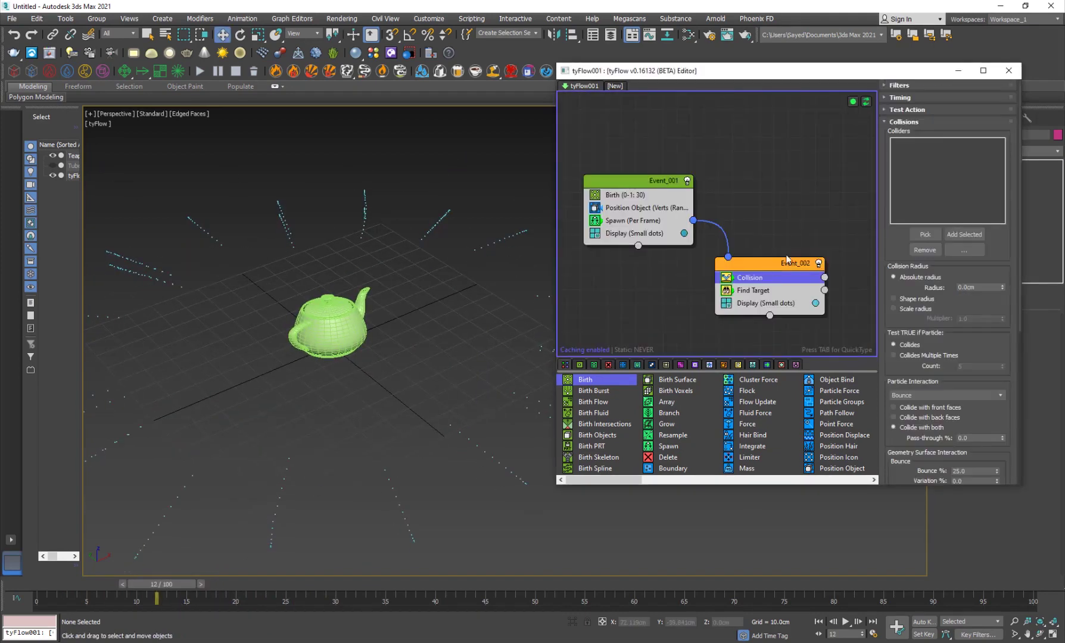
left_click(925, 234)
left_click(342, 312)
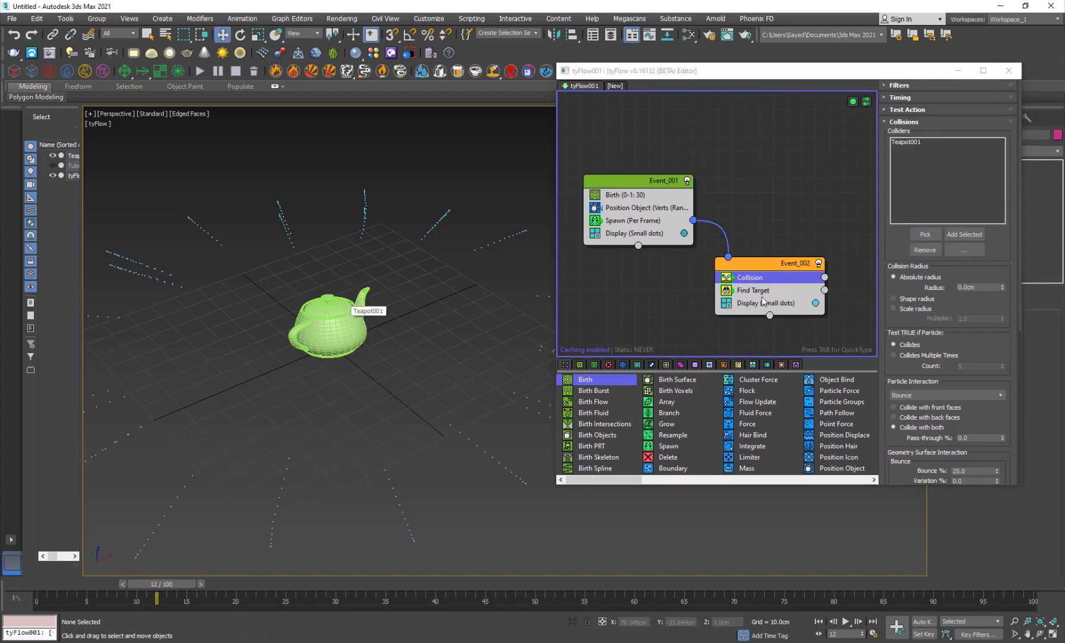
left_click(920, 300)
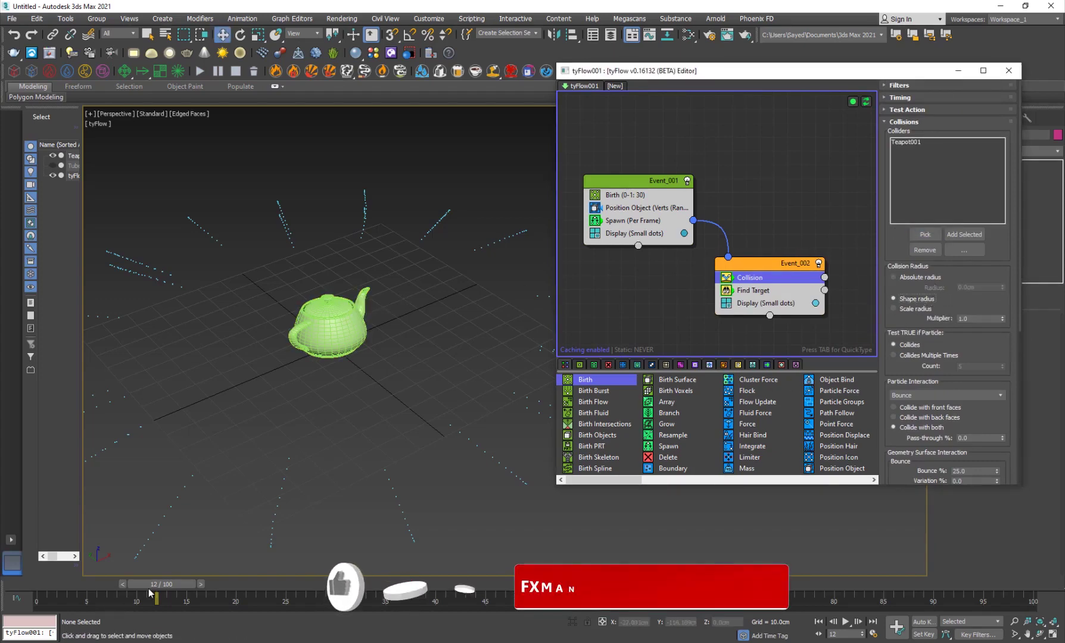
mouse_move(162, 584)
left_mouse_down()
mouse_move(464, 588)
mouse_move(304, 588)
left_mouse_up()
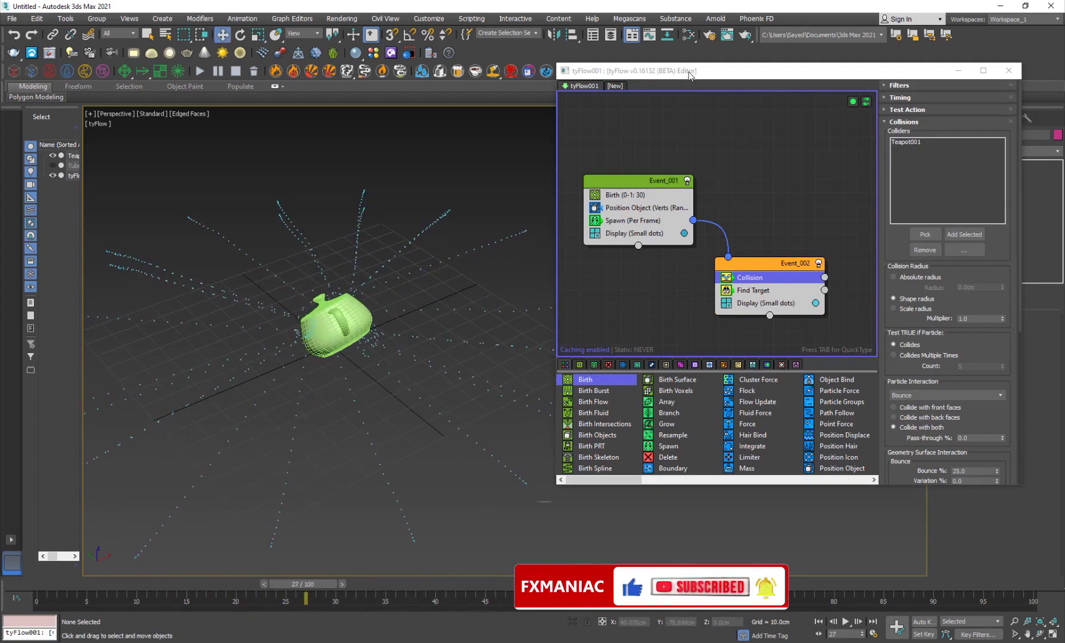
left_click_drag(694, 74, 483, 61)
Step: Set tyFlow001's simulation time step to 1/4 Frame and close the flow editor
left_click(832, 360)
scroll(946, 426, "down", 1)
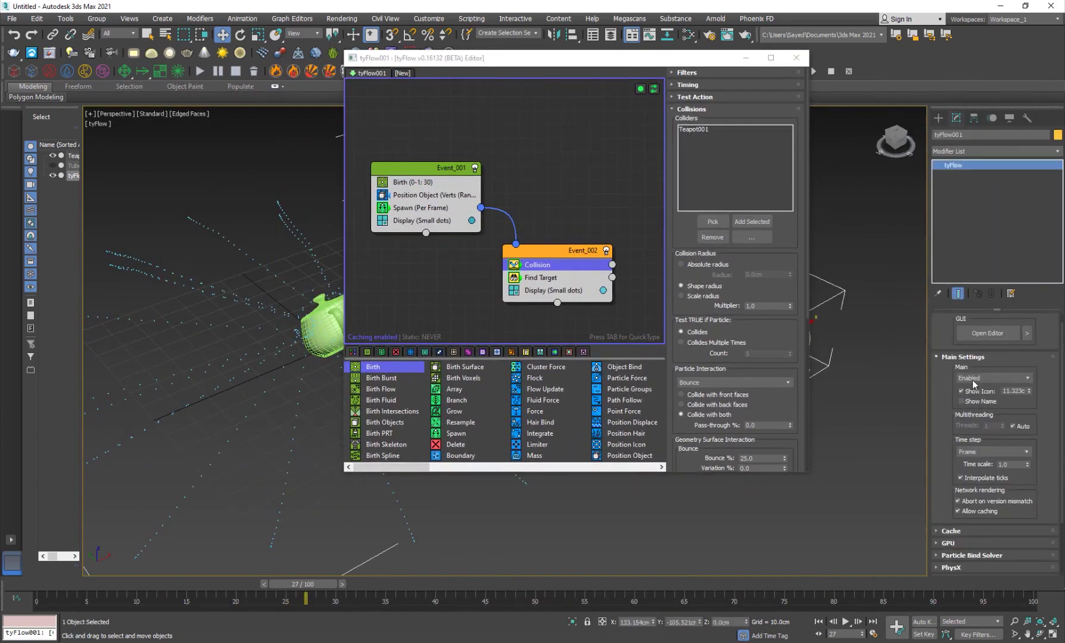
left_click(982, 454)
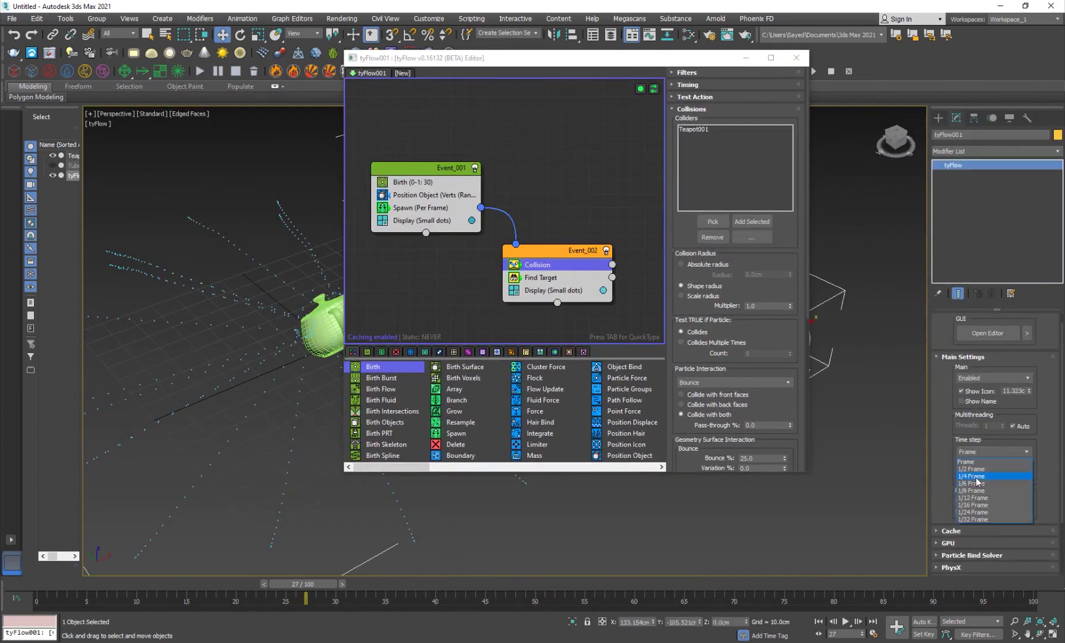
left_click(978, 477)
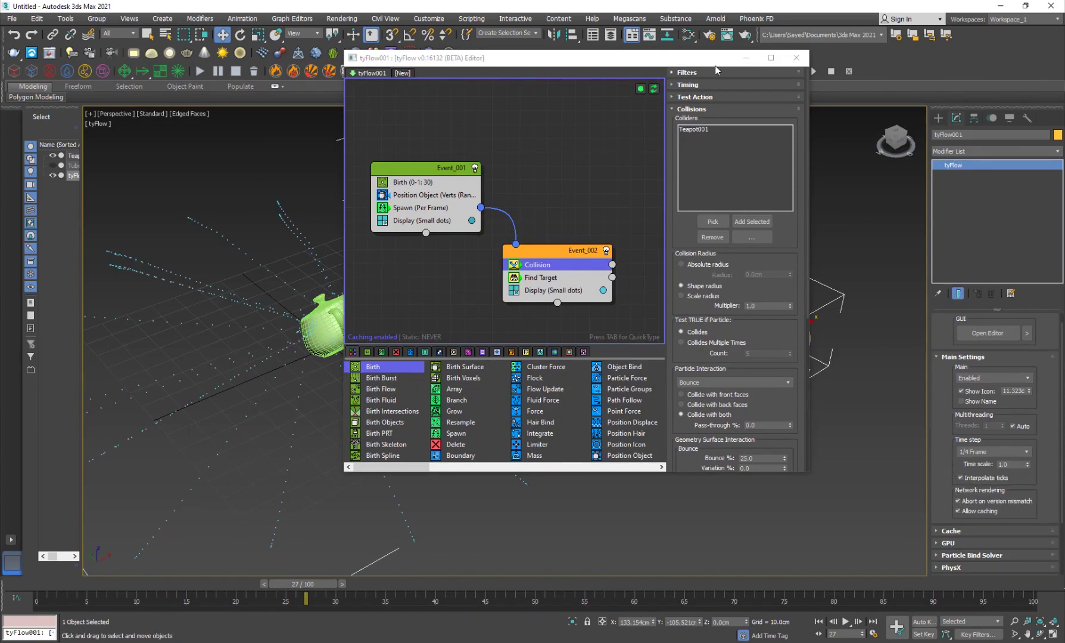
left_click(745, 59)
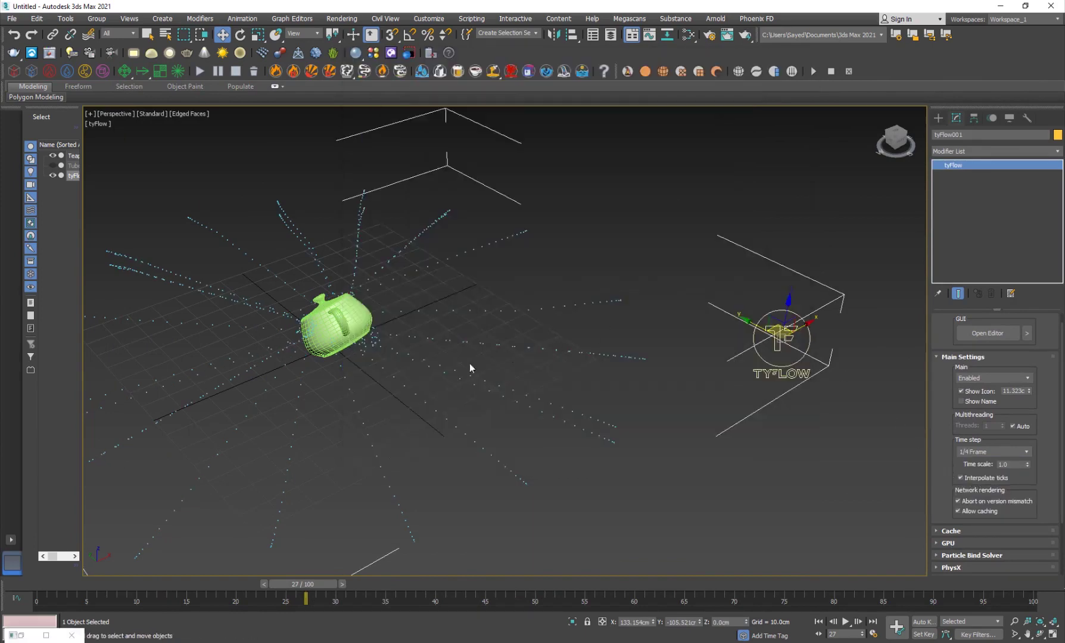
scroll(453, 365, "up", 2)
Step: Play and scrub the simulation to review particle collisions, briefly checking the time settings
mouse_move(302, 591)
left_mouse_down()
mouse_move(556, 581)
mouse_move(130, 568)
left_mouse_up()
key("slash")
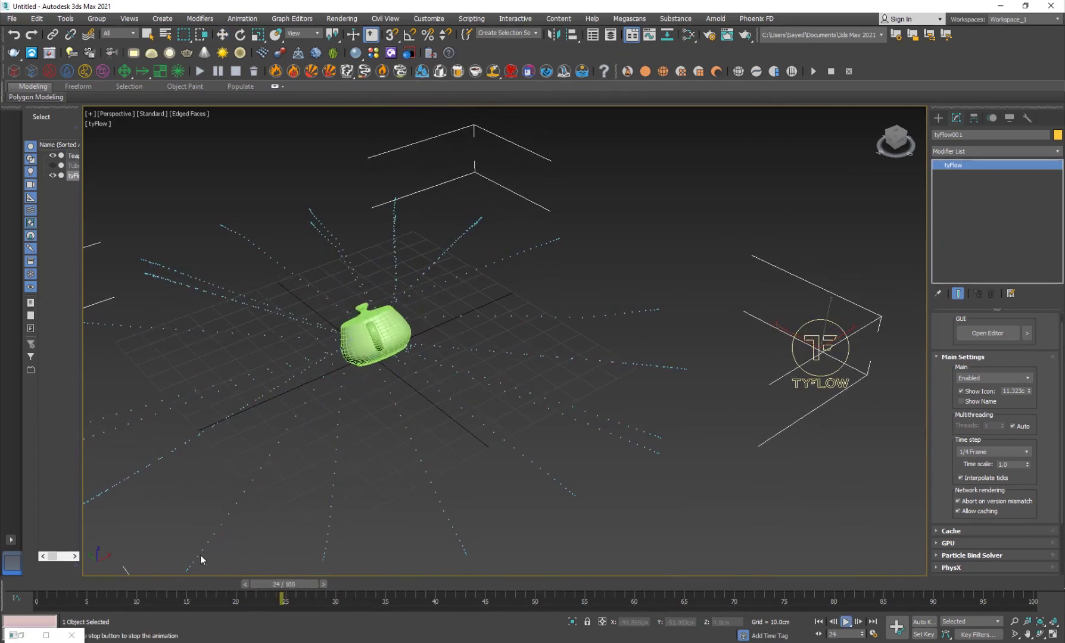
key("w")
key("slash")
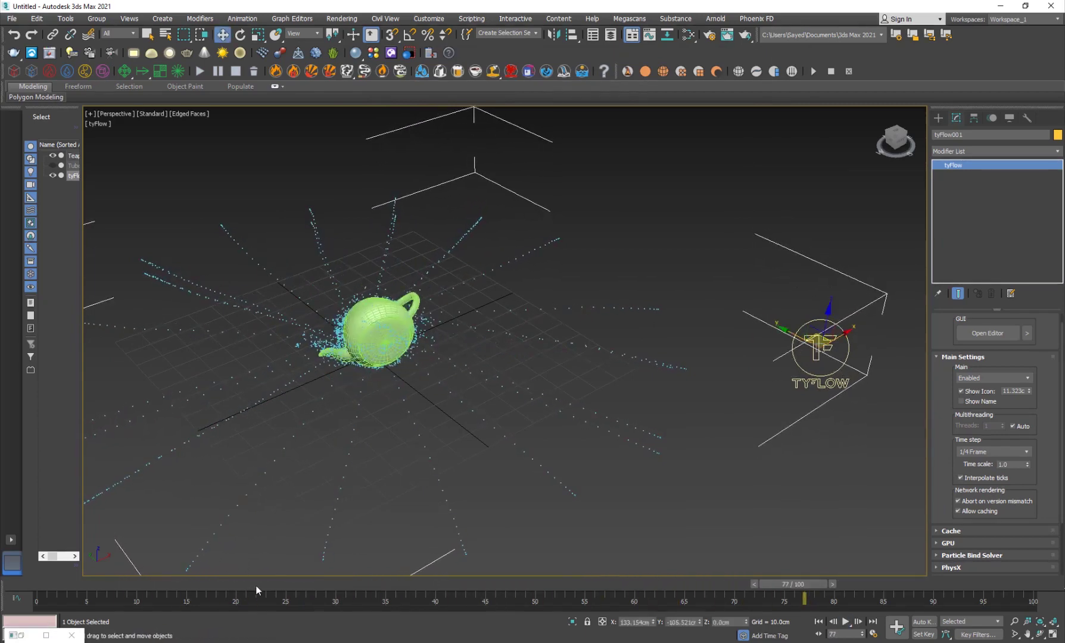
left_click_drag(803, 583, 375, 584)
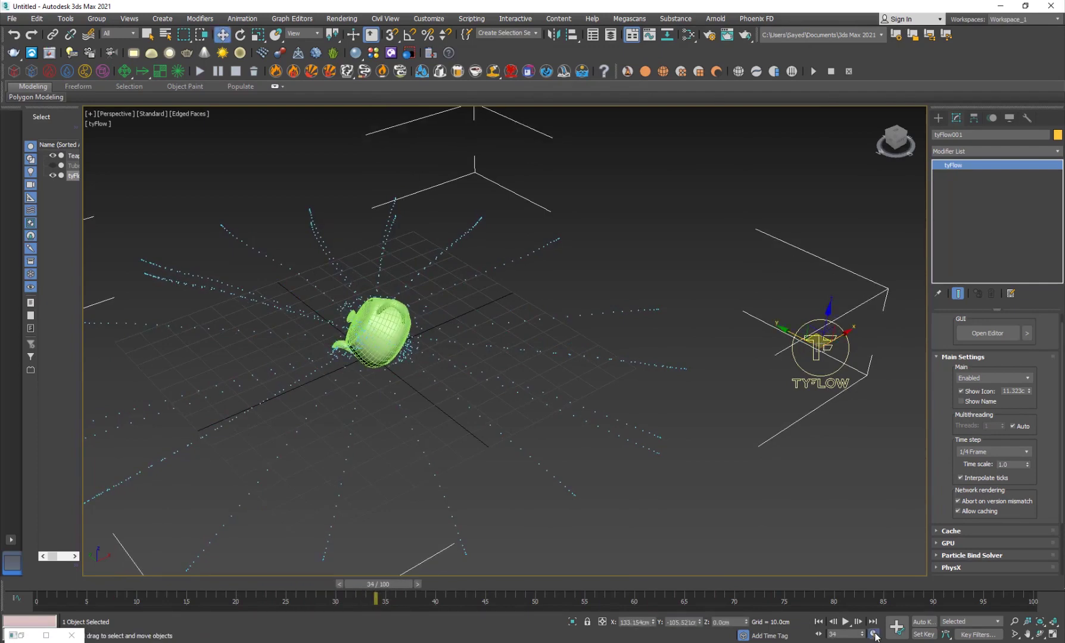
left_click(874, 634)
left_click(514, 460)
mouse_move(376, 583)
left_mouse_down()
mouse_move(594, 584)
mouse_move(277, 581)
mouse_move(311, 563)
left_mouse_up()
Step: Reopen the tyFlow Editor, position it over the viewport and bring the event graph into view
key("w")
scroll(387, 404, "up", 3)
left_click(987, 333)
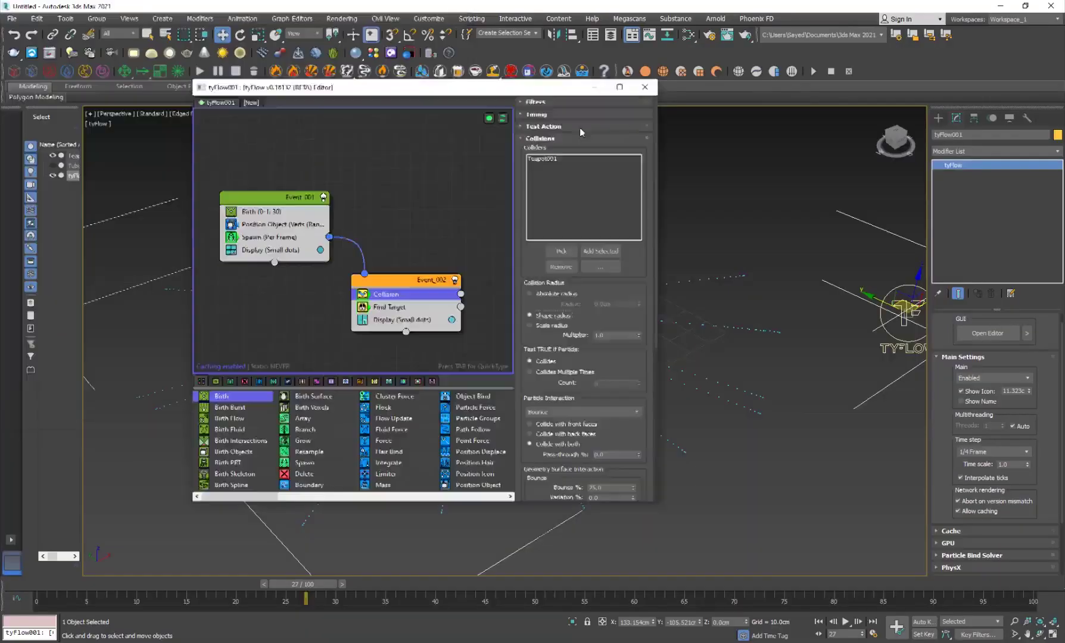
left_click_drag(472, 133, 709, 160)
middle_click_drag(302, 373, 345, 380, "alt")
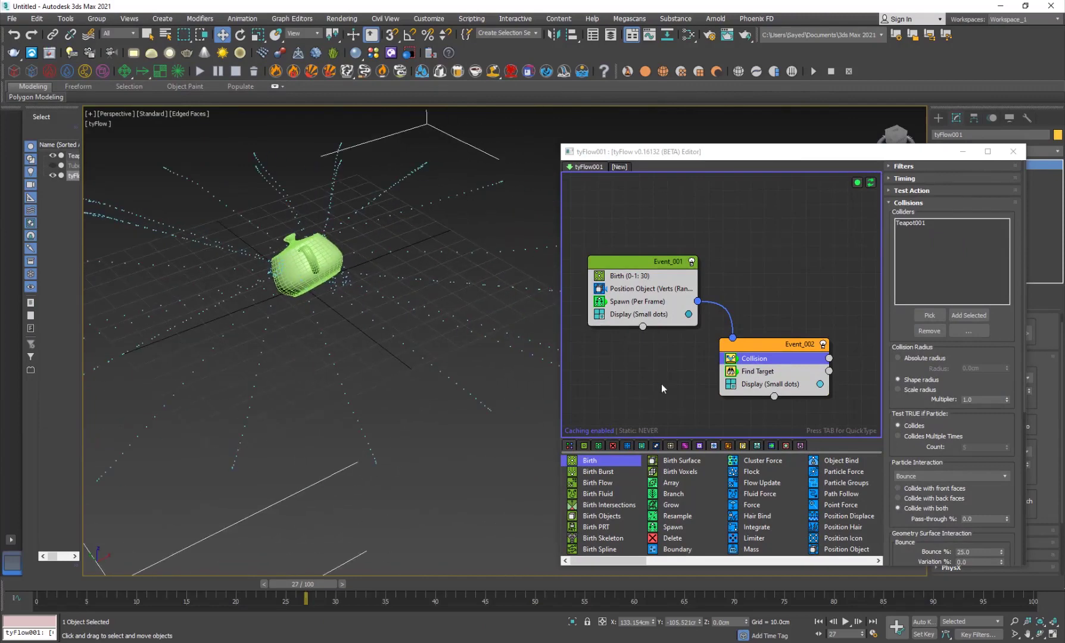
middle_click_drag(662, 383, 656, 338)
Step: Add Particle Bind to Event_002 with proximity bind off and Bind to siblings on
left_click(775, 295)
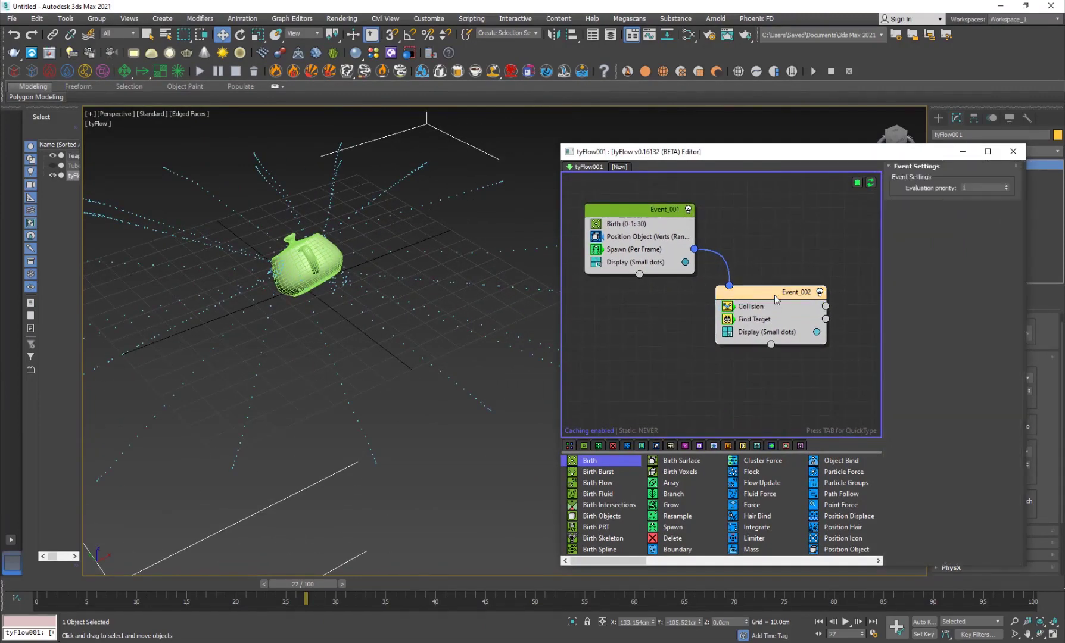
key("Tab")
type("par")
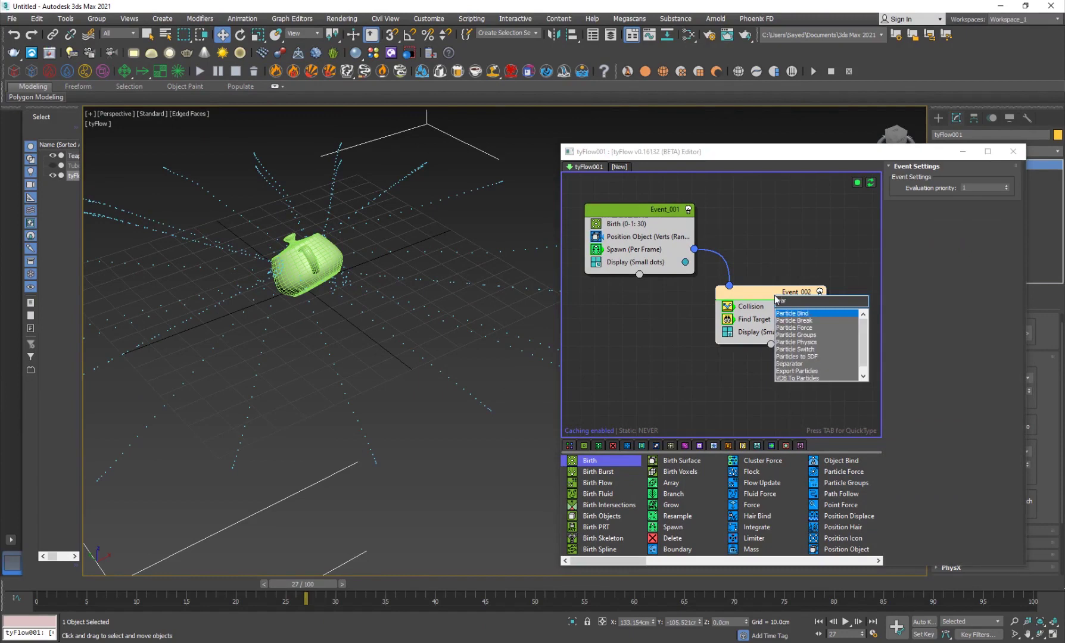
key("Return")
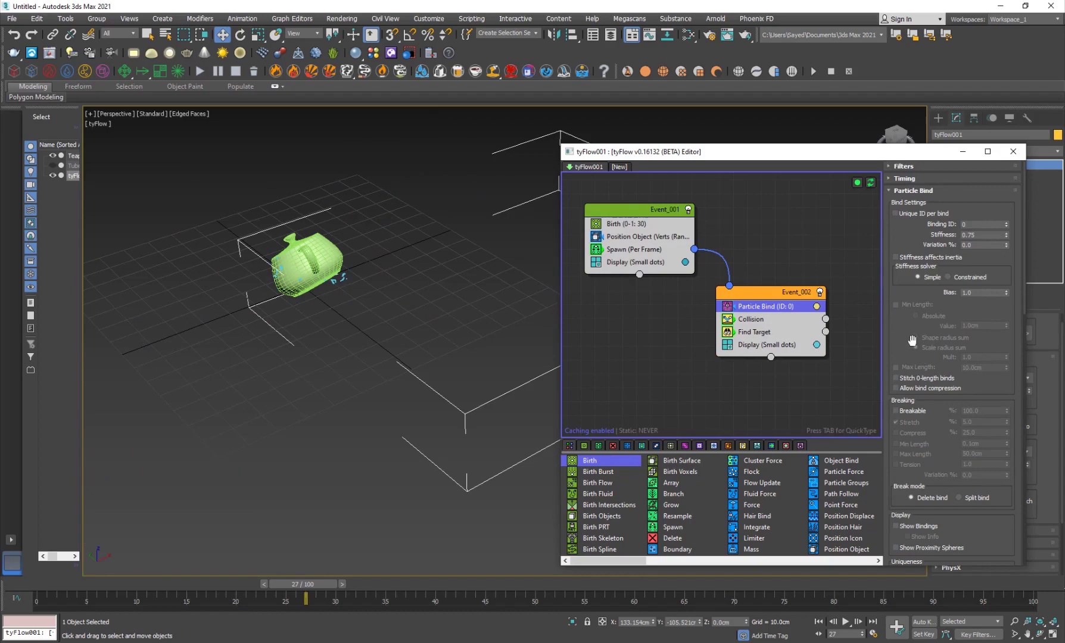
scroll(912, 341, "down", 4)
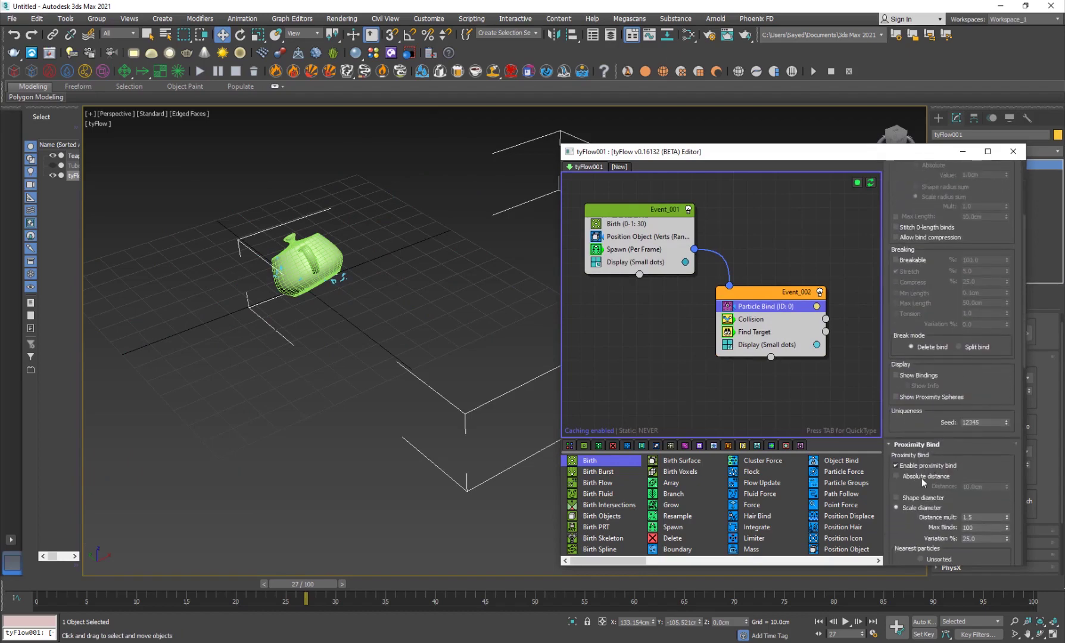
left_click(937, 466)
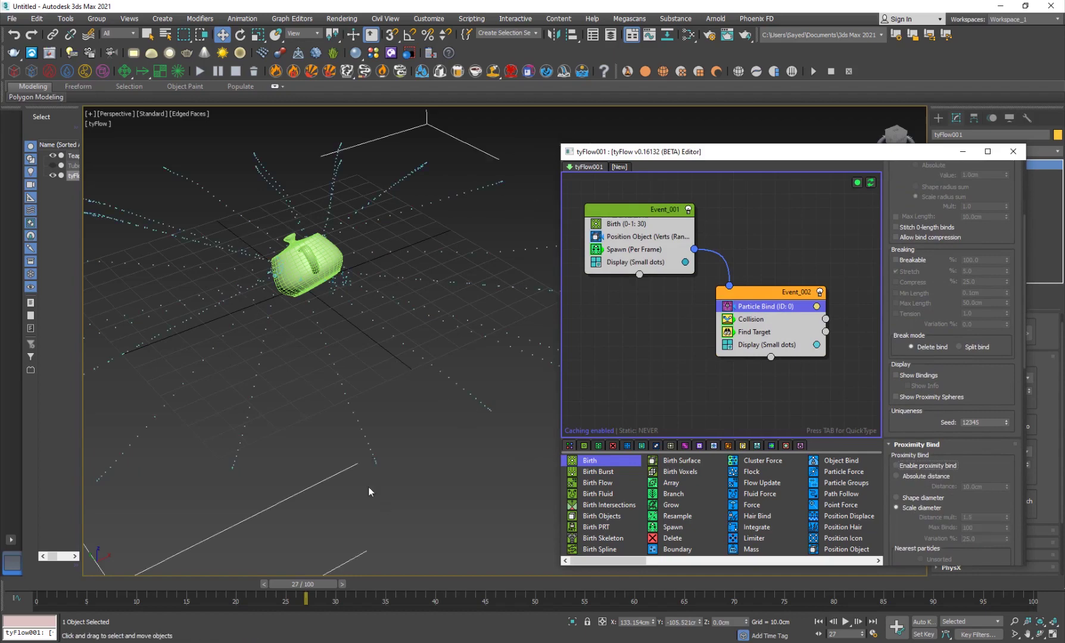
scroll(900, 537, "down", 2)
scroll(916, 499, "down", 3)
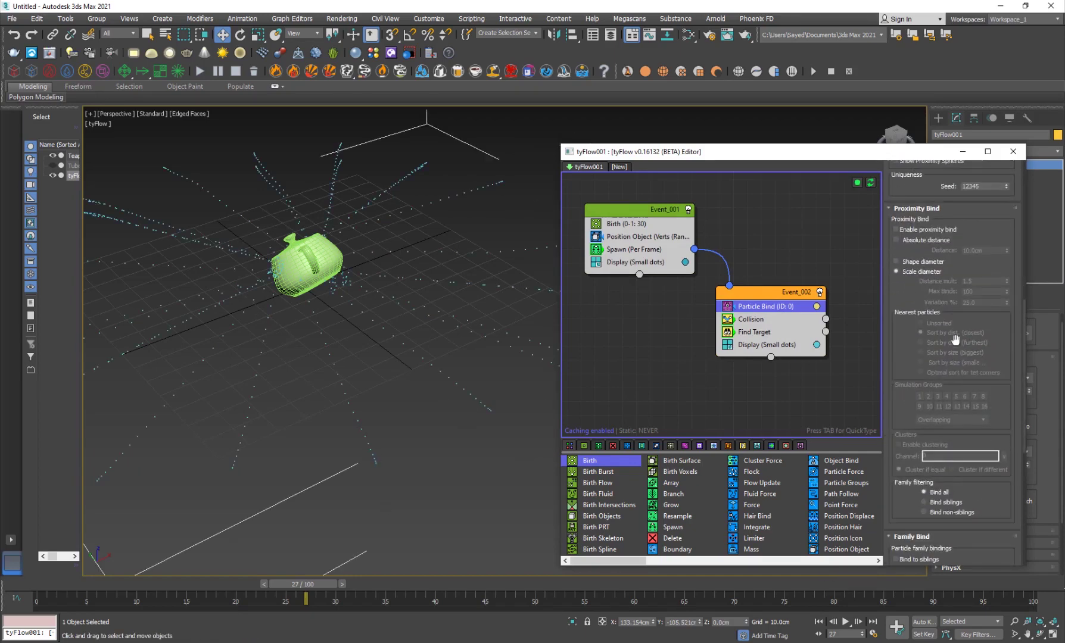
left_click_drag(910, 502, 908, 326)
left_click(932, 393)
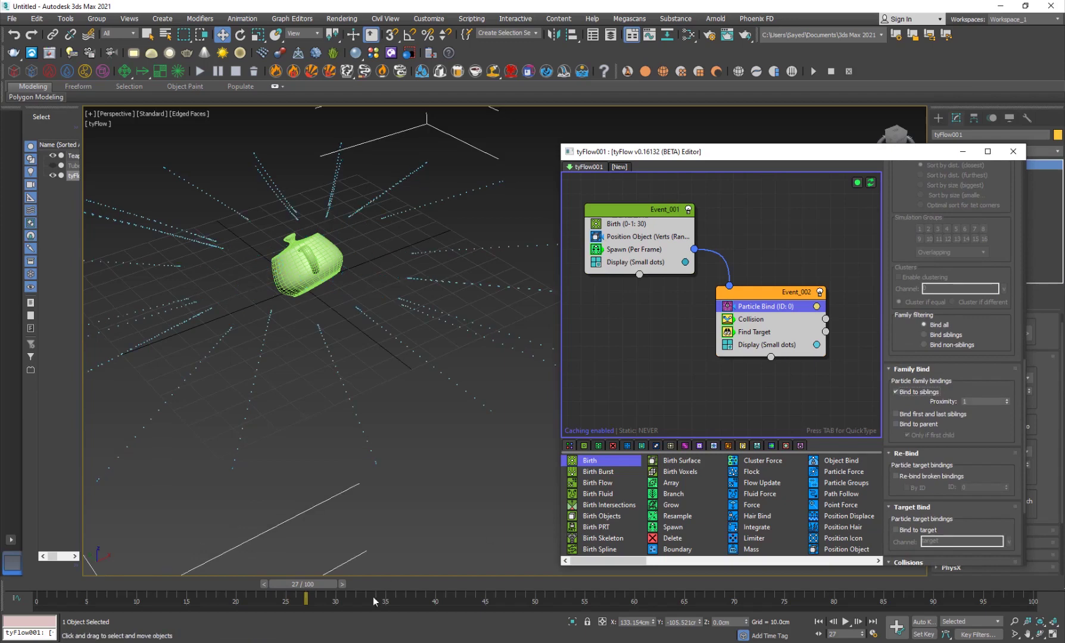
mouse_move(292, 592)
left_mouse_down()
mouse_move(541, 592)
mouse_move(436, 586)
left_mouse_up()
key("w")
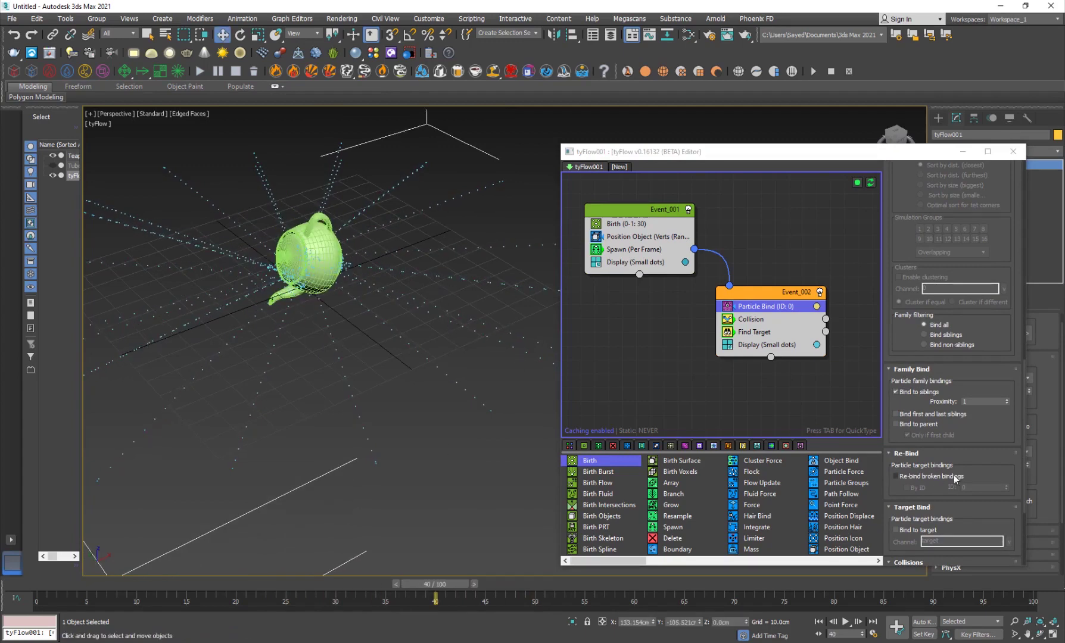
Step: Enable Particle Bind collisions with an Absolute Radius thickness of 0.4 and friction reset to 0
left_click_drag(990, 432, 988, 288)
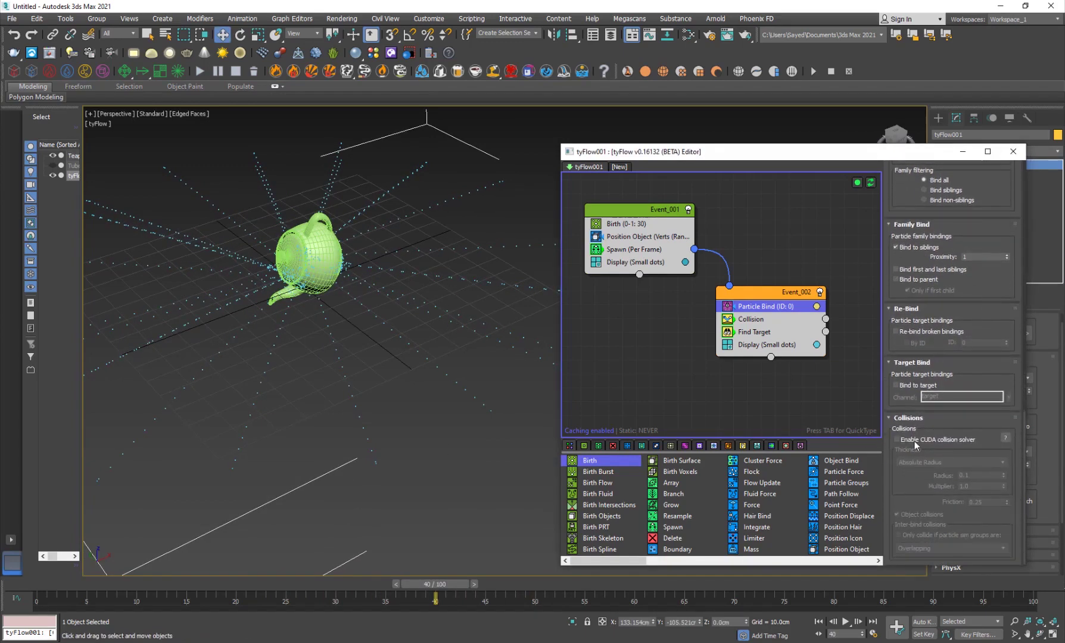
left_click(943, 442)
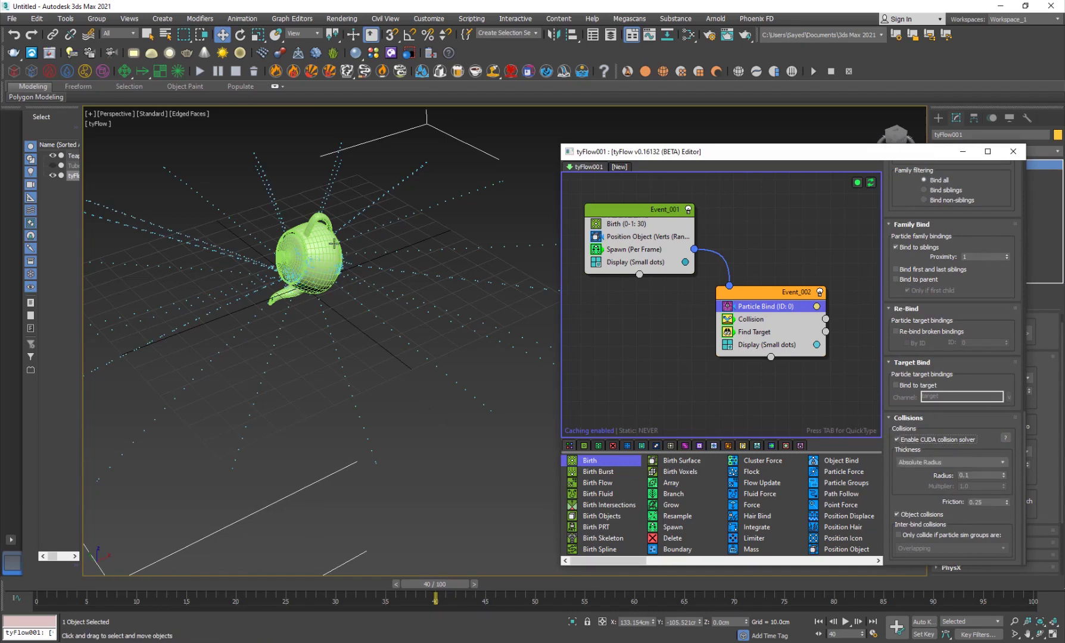
left_click(940, 463)
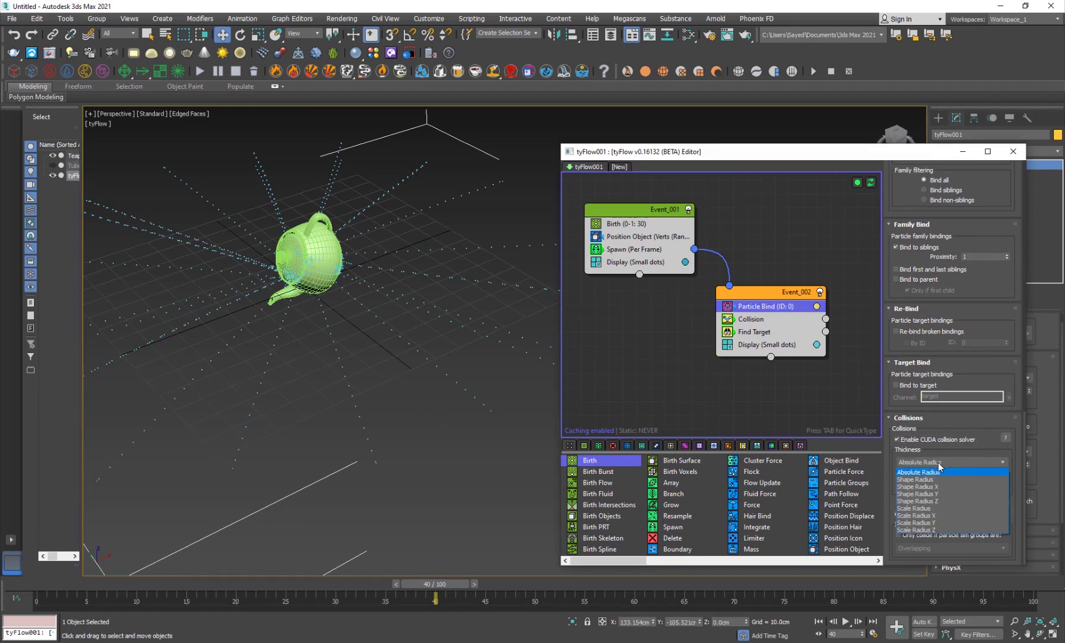
left_click(933, 473)
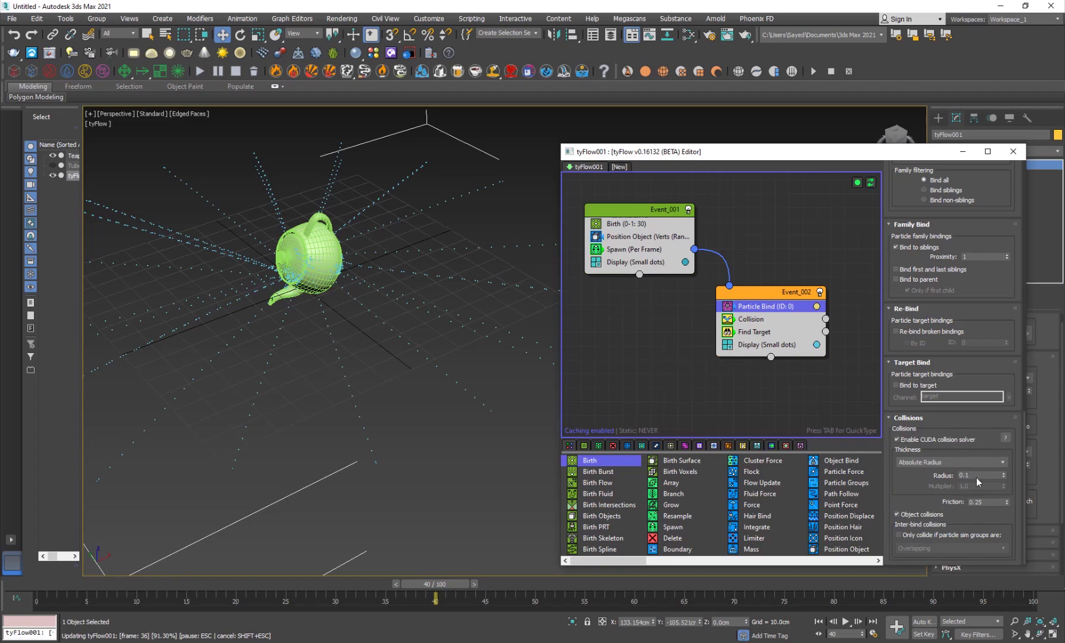
left_click(976, 477)
left_click_drag(235, 590, 206, 591)
type("0.4")
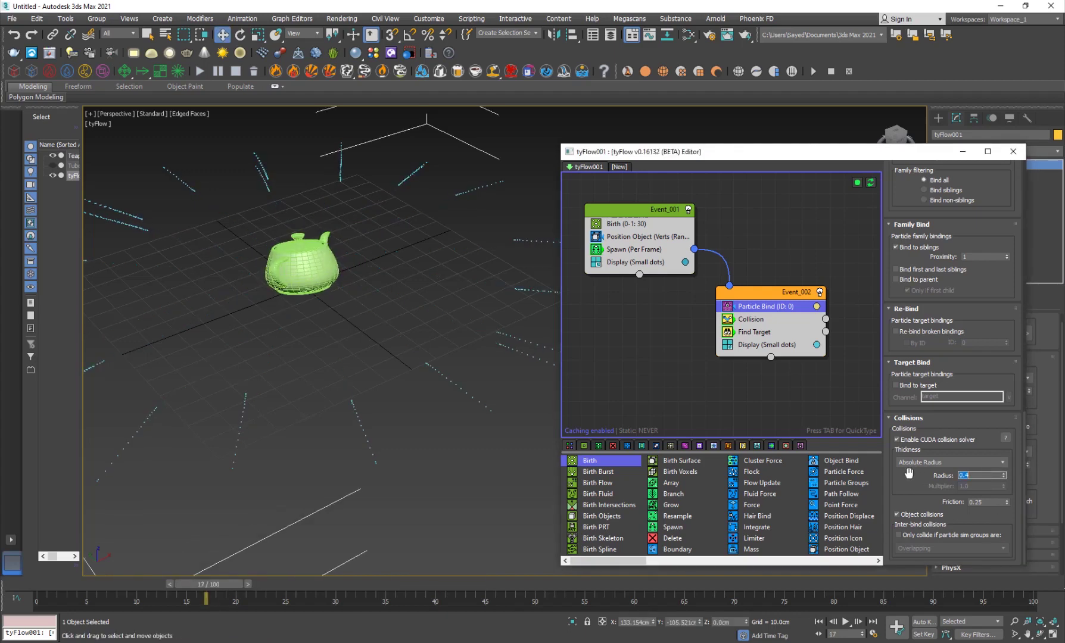
type("3.4")
key("Return")
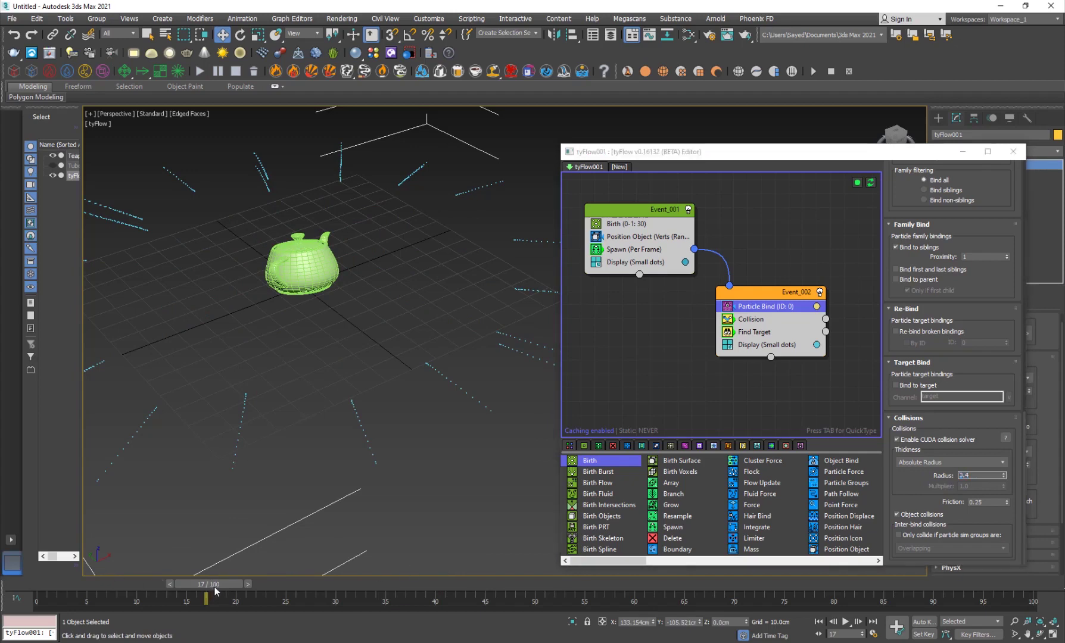
left_click_drag(211, 582, 450, 599)
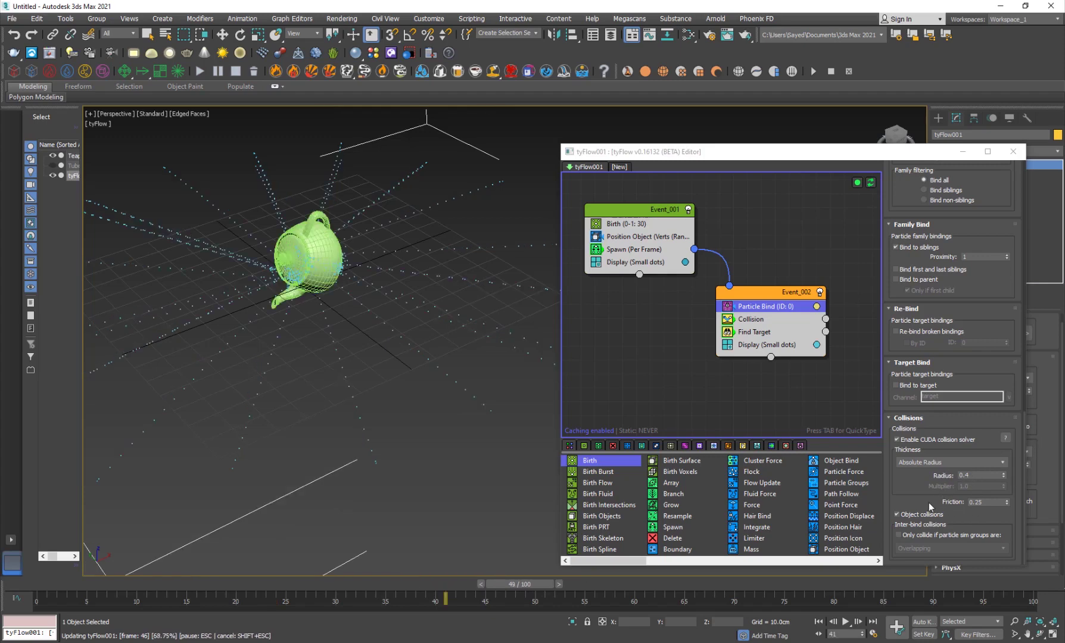
right_click(1008, 504)
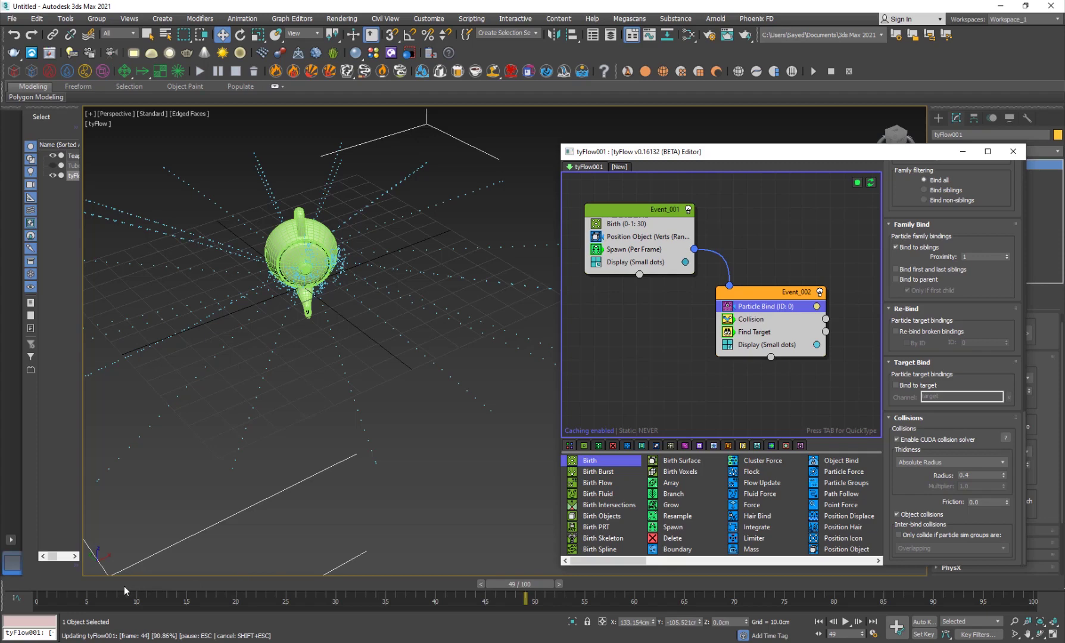
Step: Rewind to frame 0, reset the teapot Collision's Bounce % to 0, and scrub to frame 40
left_click(65, 588)
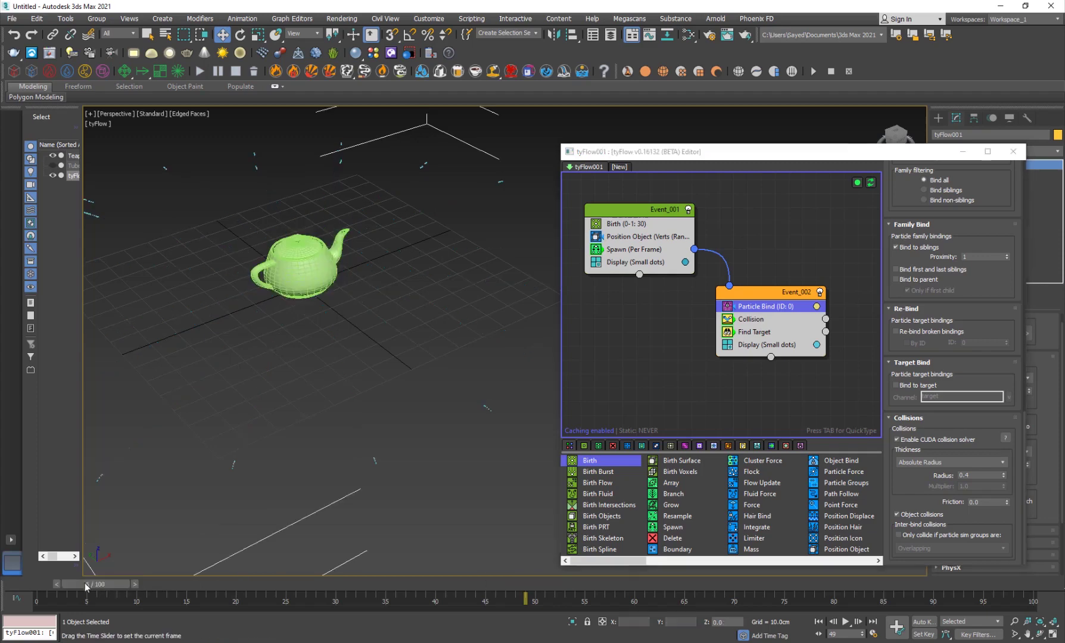
left_click_drag(65, 588, 50, 588)
left_click(750, 321)
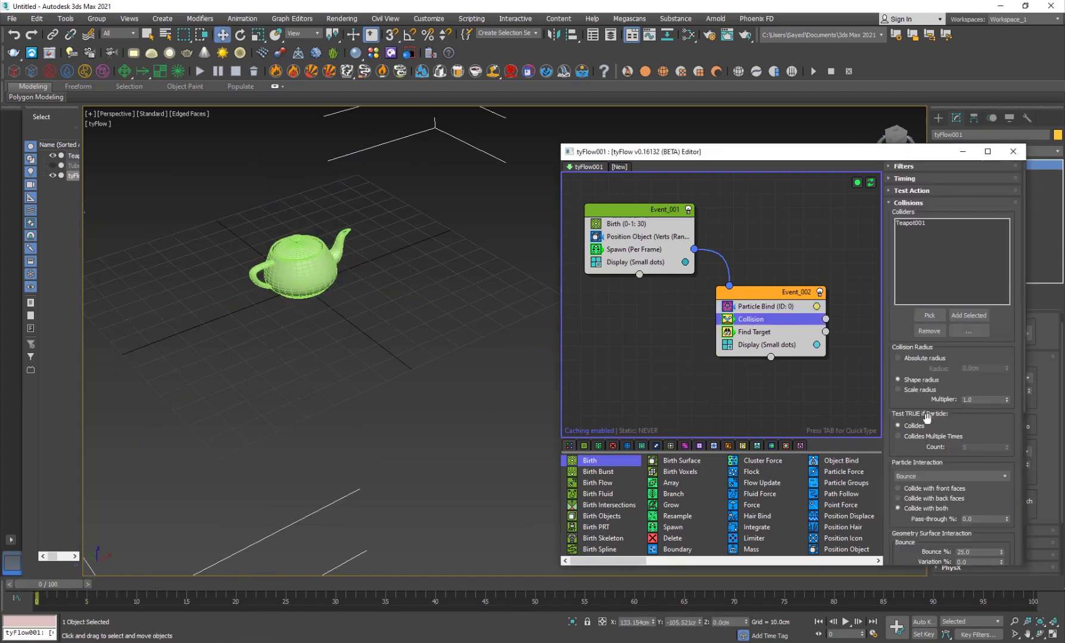
scroll(925, 416, "down", 5)
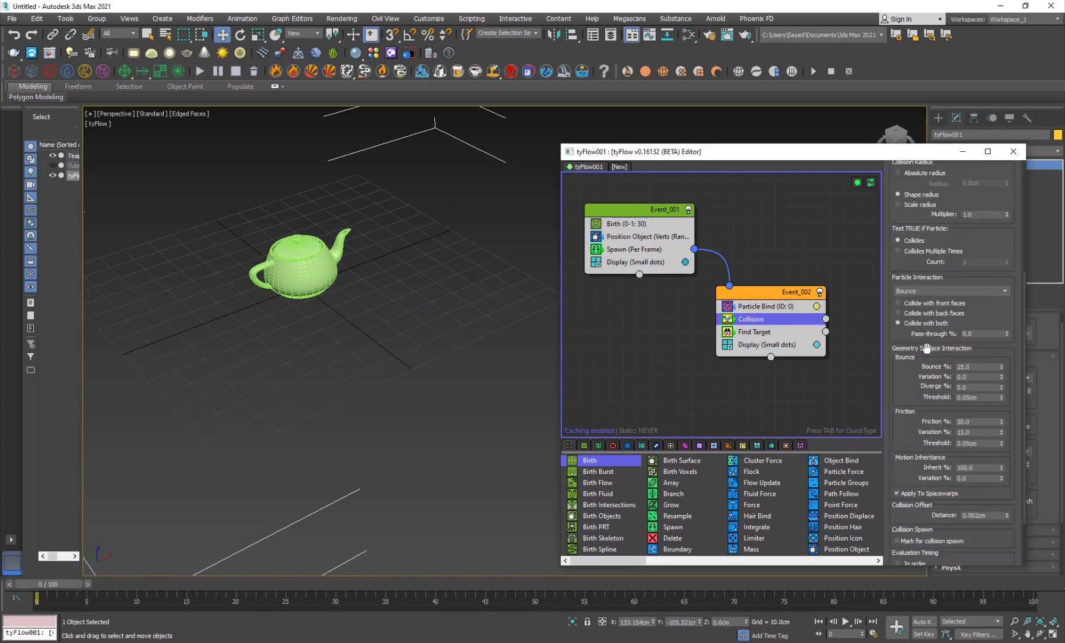
right_click(1003, 370)
scroll(909, 429, "down", 1)
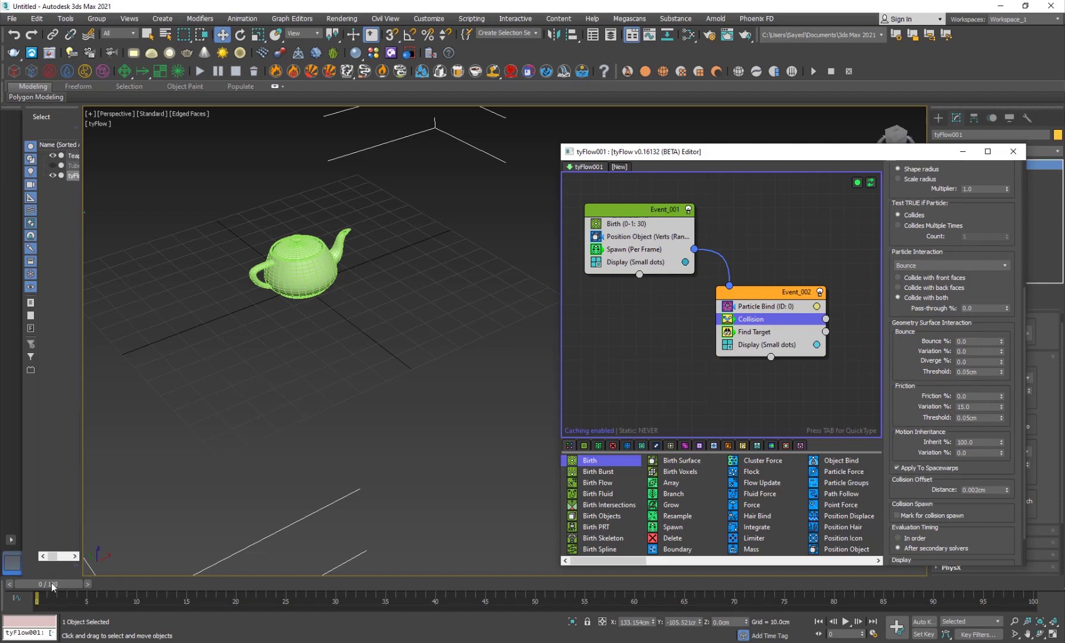
left_click_drag(52, 585, 362, 593)
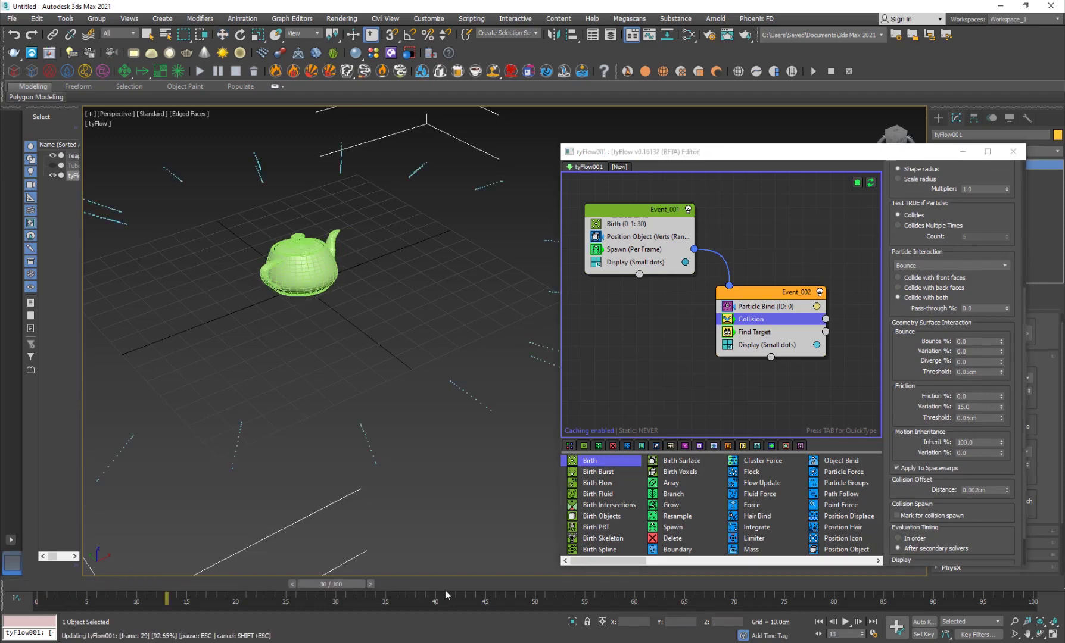
left_click_drag(445, 595, 442, 584)
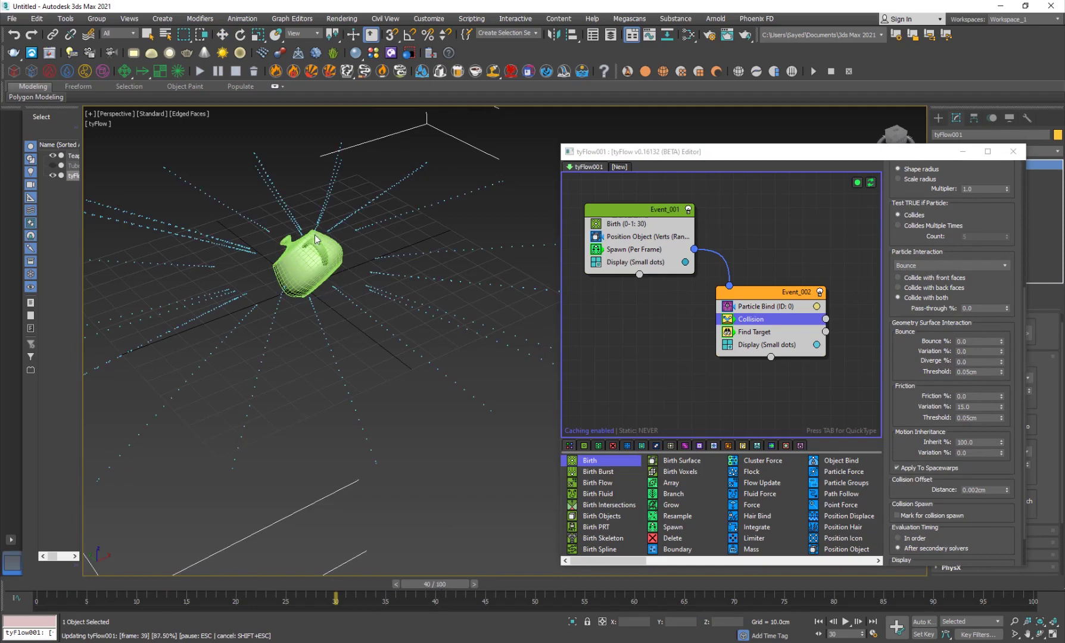
Step: Add a Spline Paths operator in Particle bindings mode to Event_002 and rewind to frame 0
left_click(641, 346)
middle_click_drag(658, 338, 613, 297)
left_click(731, 255)
key("Tab")
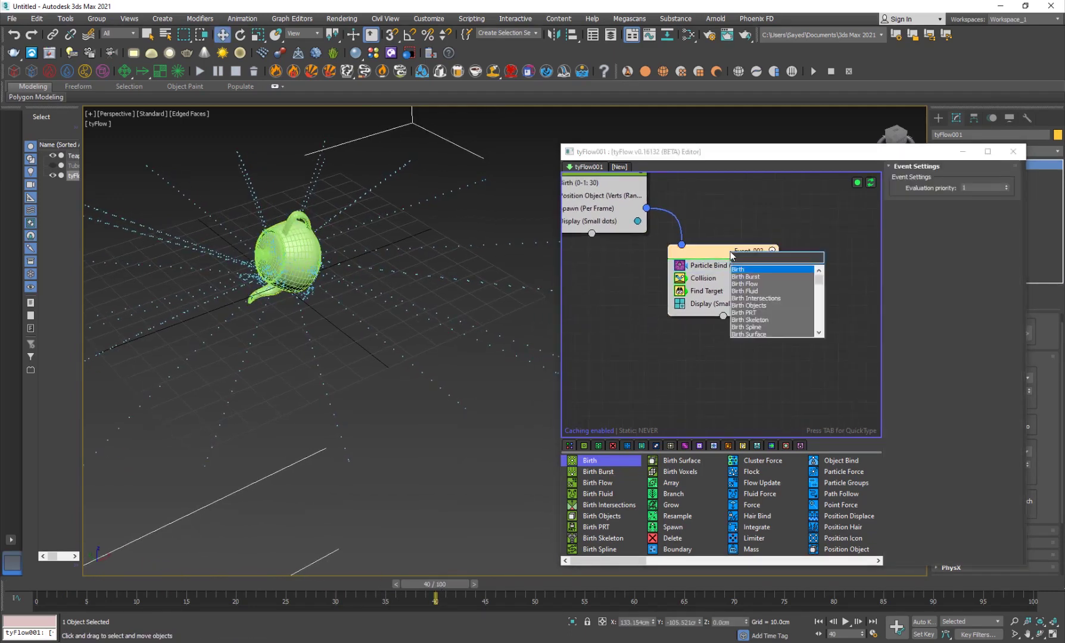
type("spe")
key("Return")
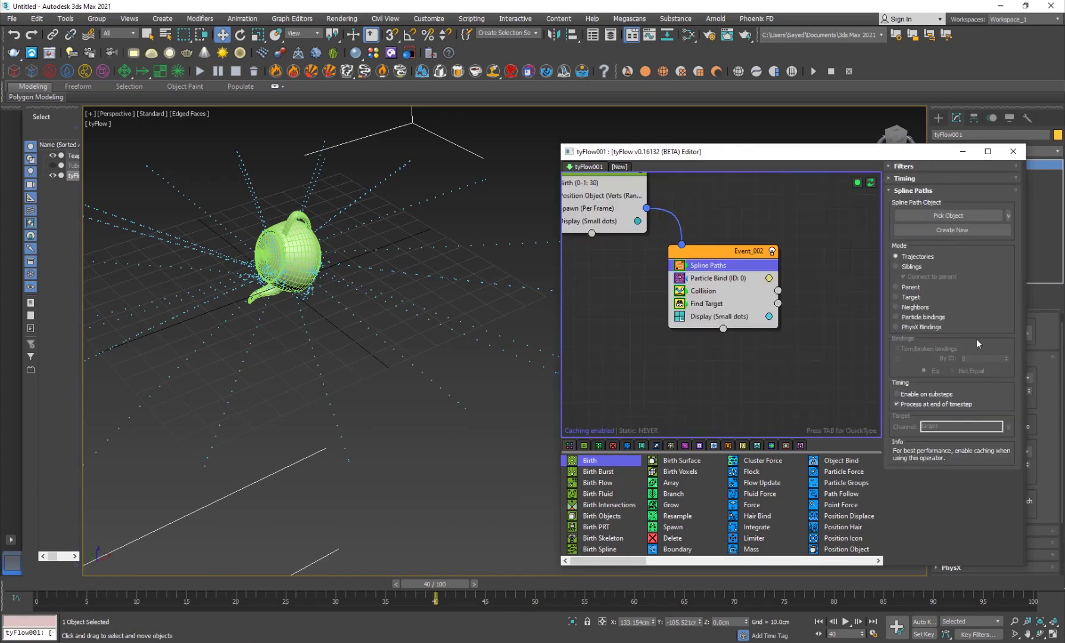
left_click(922, 319)
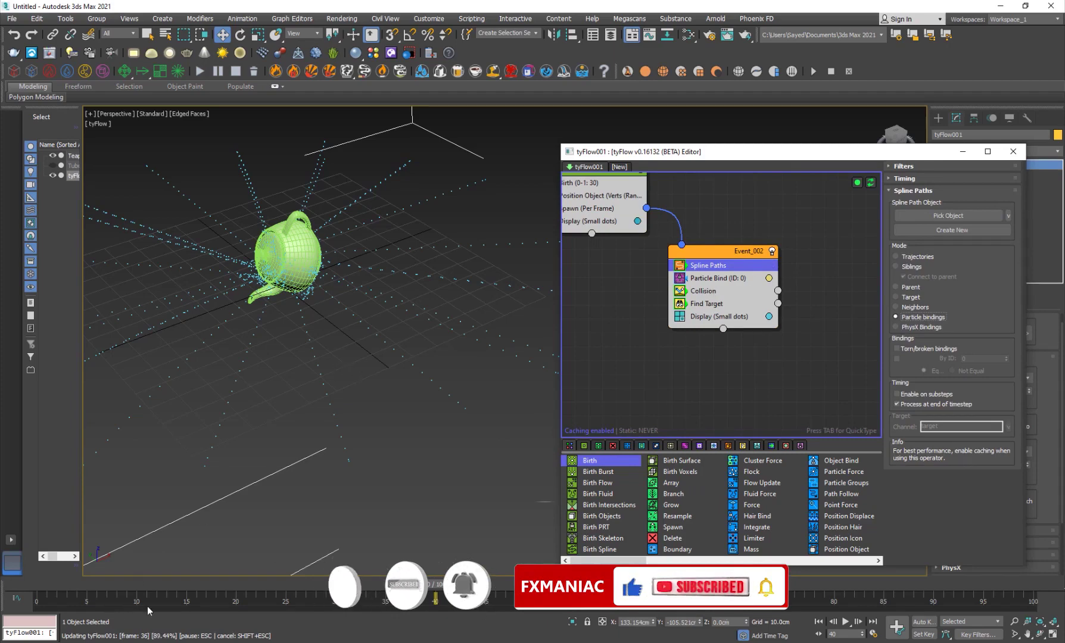
left_click(68, 591)
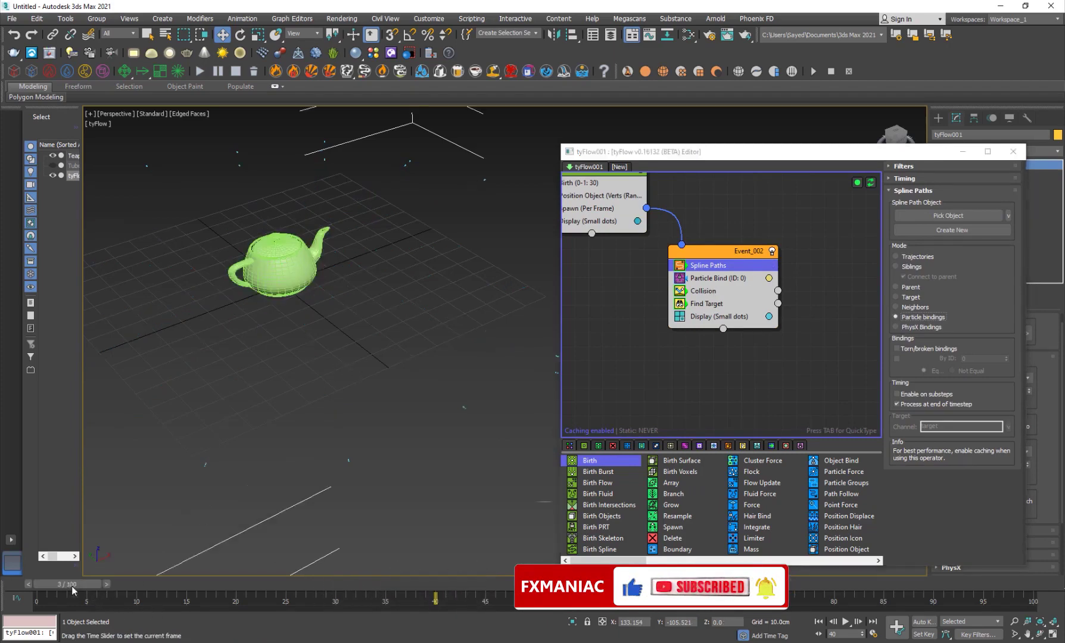
mouse_move(68, 591)
left_mouse_down()
mouse_move(43, 588)
mouse_move(275, 589)
mouse_move(50, 589)
left_mouse_up()
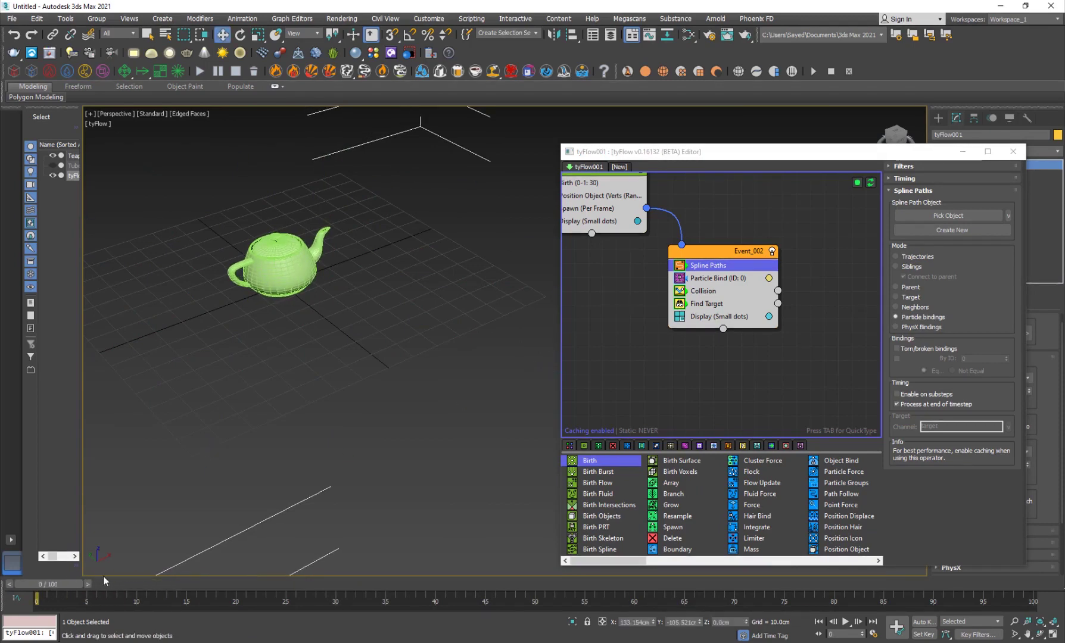
Step: Create tySplines001 at frame 33, close the editor, and enable the tySplineMesher tube display
left_click(956, 231)
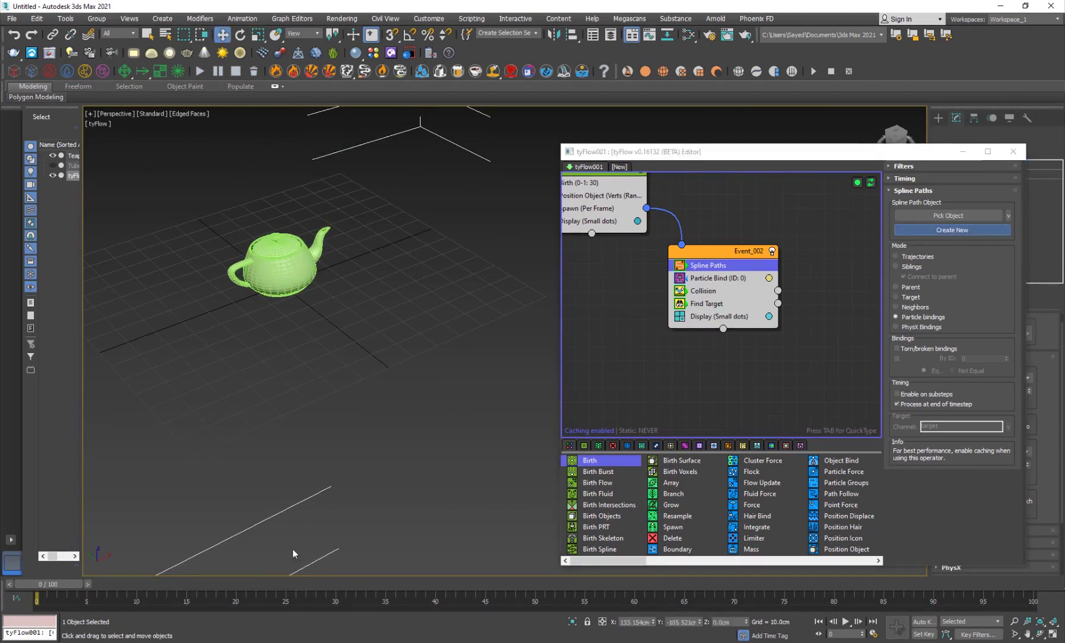
left_click(373, 584)
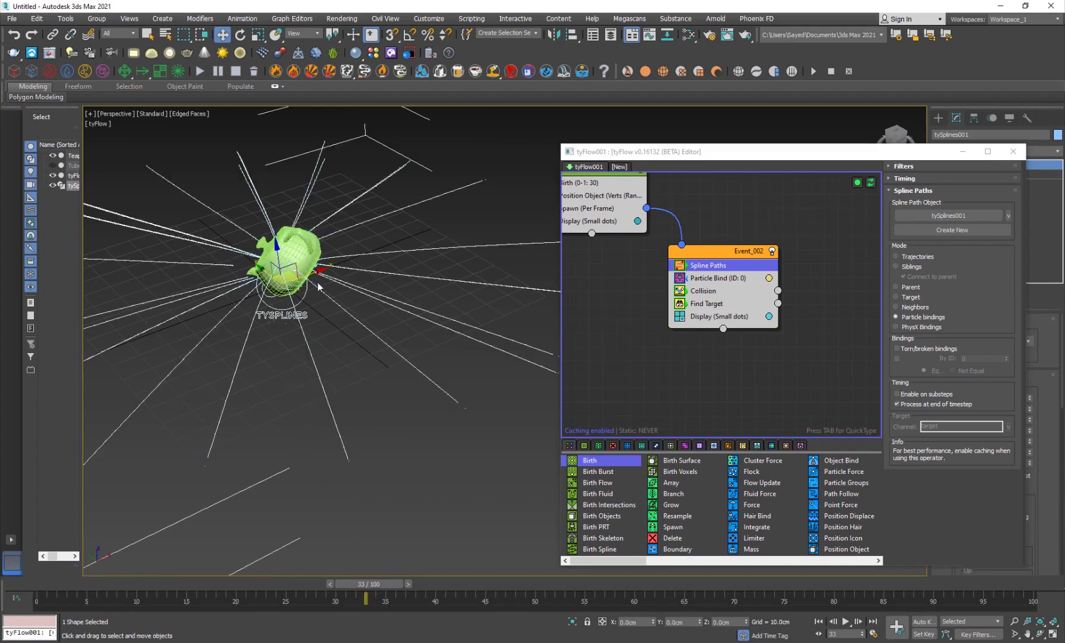
middle_click_drag(300, 367, 375, 391, "alt")
scroll(376, 392, "up", 5)
scroll(375, 392, "down", 3)
scroll(376, 391, "down", 3)
left_click(1013, 152)
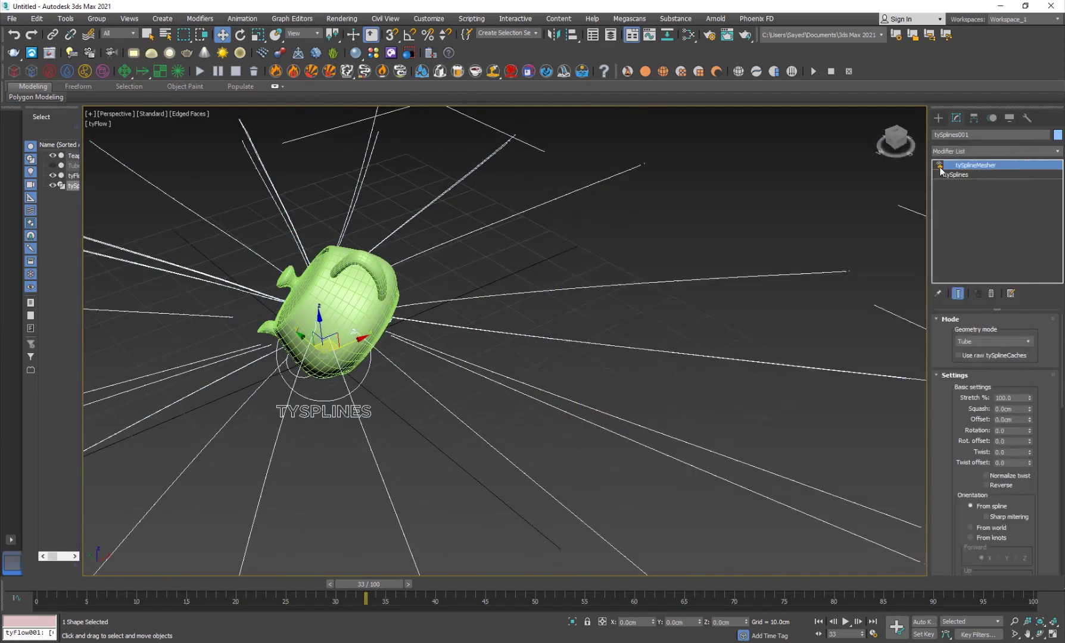
left_click(940, 166)
Step: Give the tySplineMesher tubes a 0.25 cm radius and 14 sides, viewed at frame 50
left_click(456, 468)
scroll(405, 407, "down", 5)
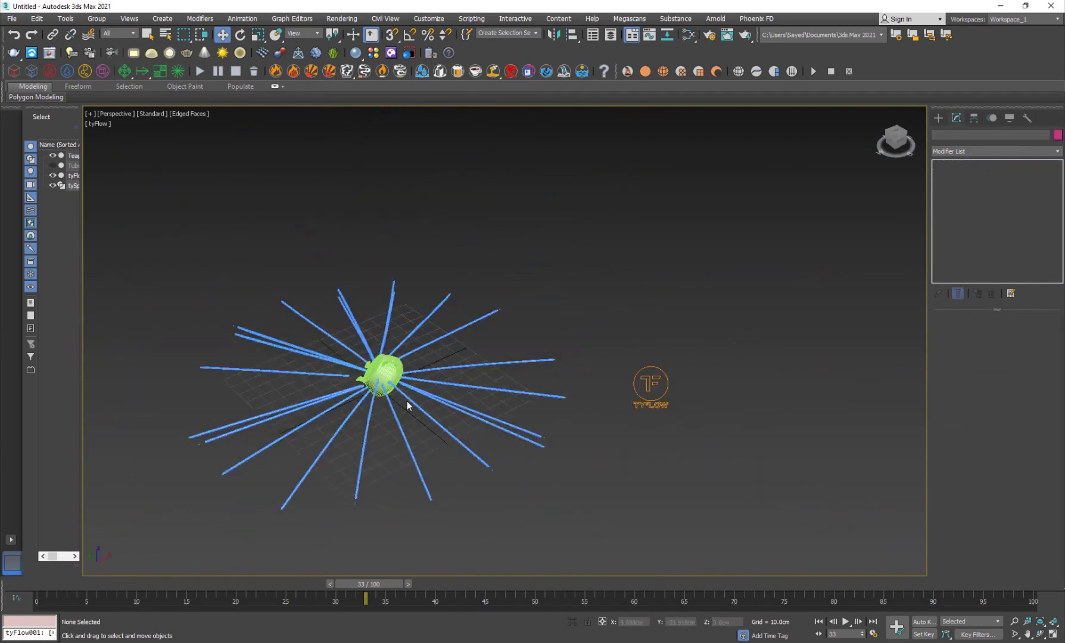
scroll(408, 401, "up", 8)
scroll(354, 382, "down", 2)
scroll(370, 440, "up", 2)
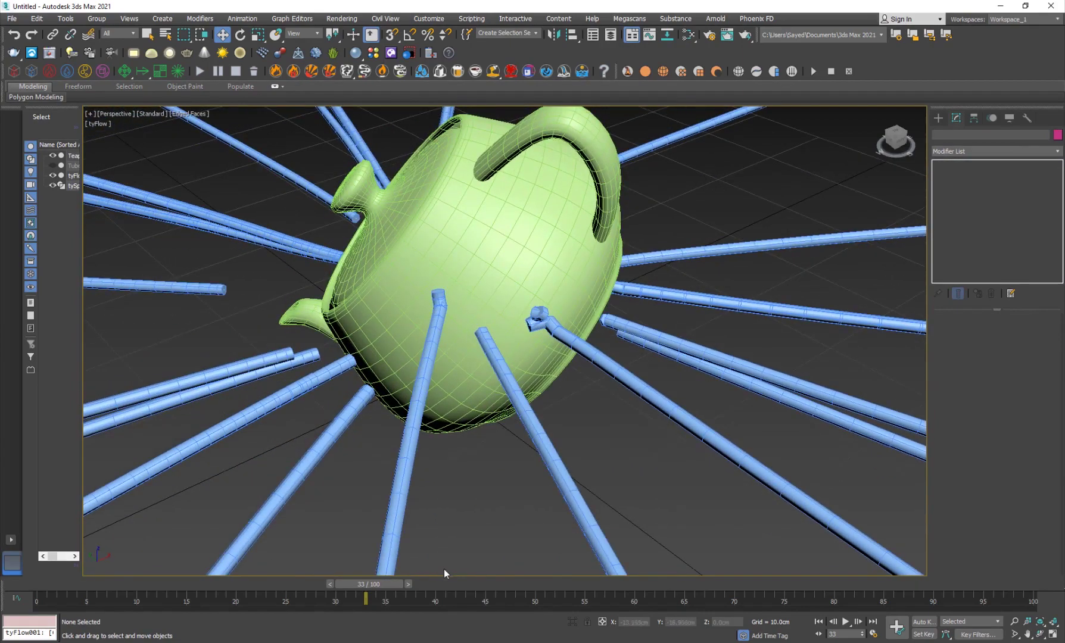
left_click(540, 583)
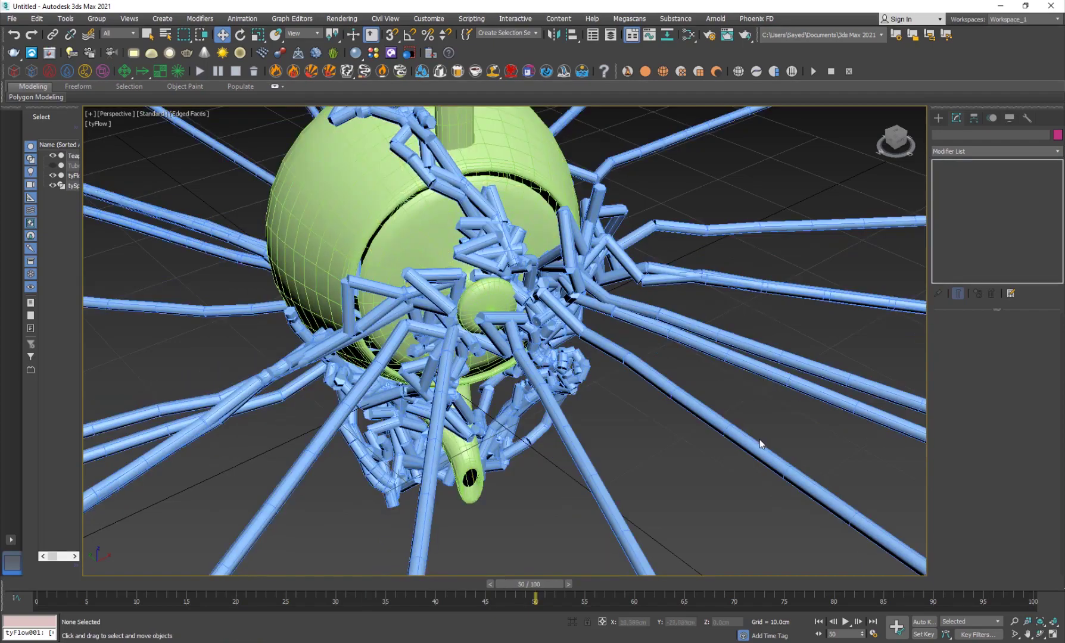
scroll(505, 262, "up", 3)
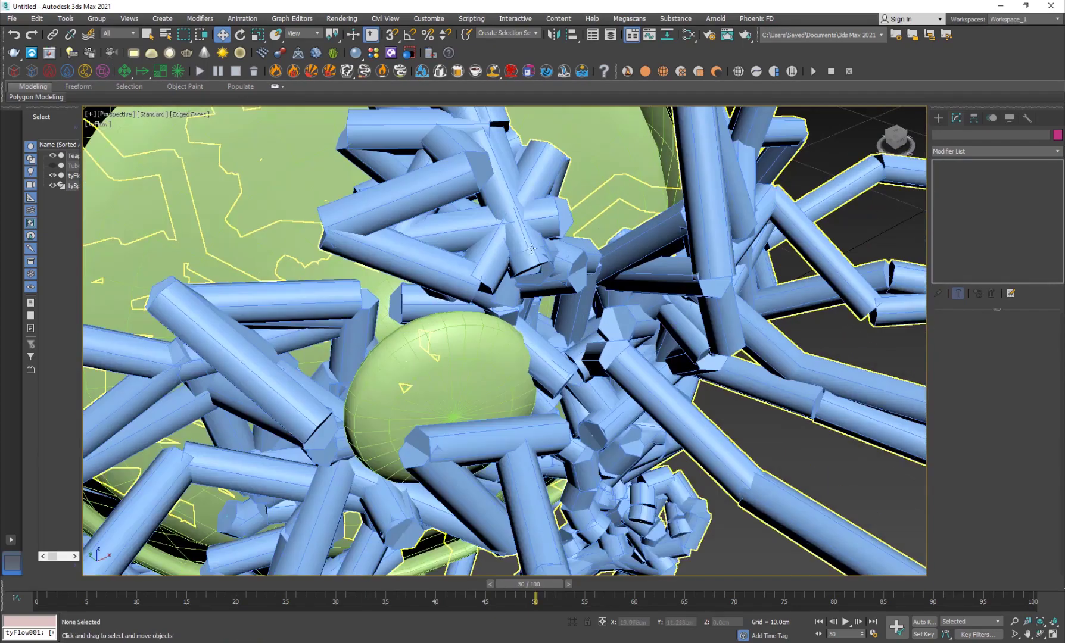
middle_click_drag(514, 265, 514, 244, "alt")
left_click(514, 245)
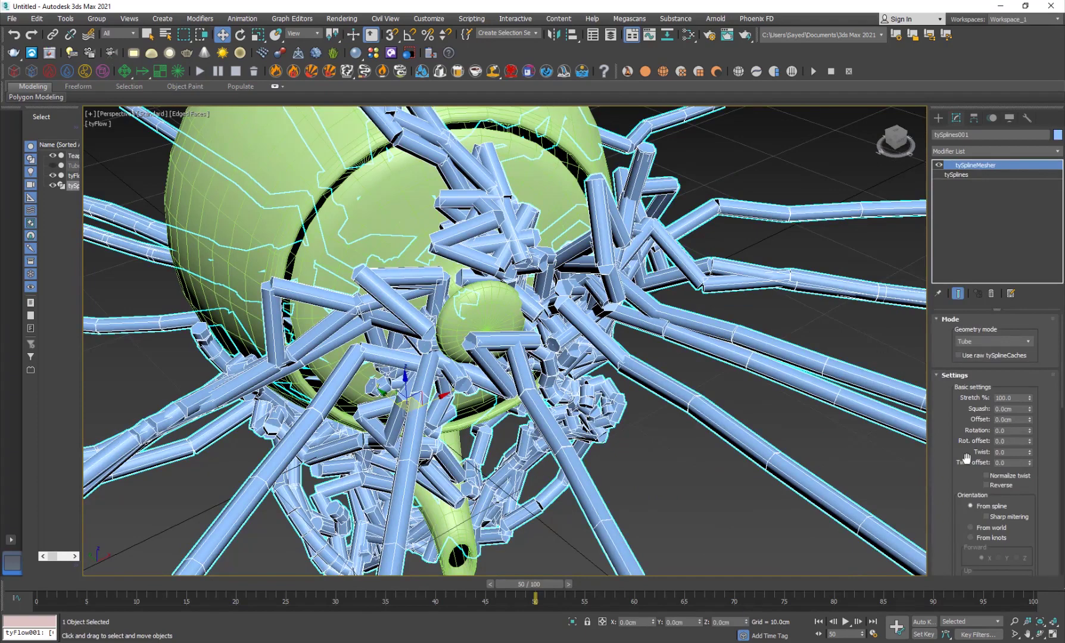
scroll(958, 450, "down", 5)
scroll(958, 450, "down", 2)
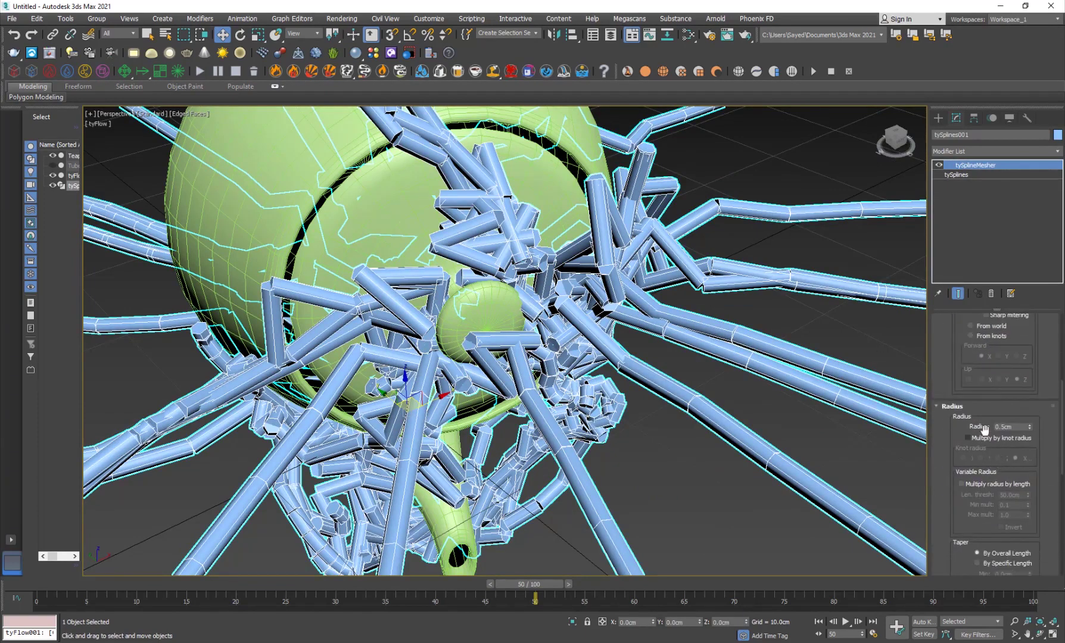
double_click(1017, 429)
type("0.25")
key("Return")
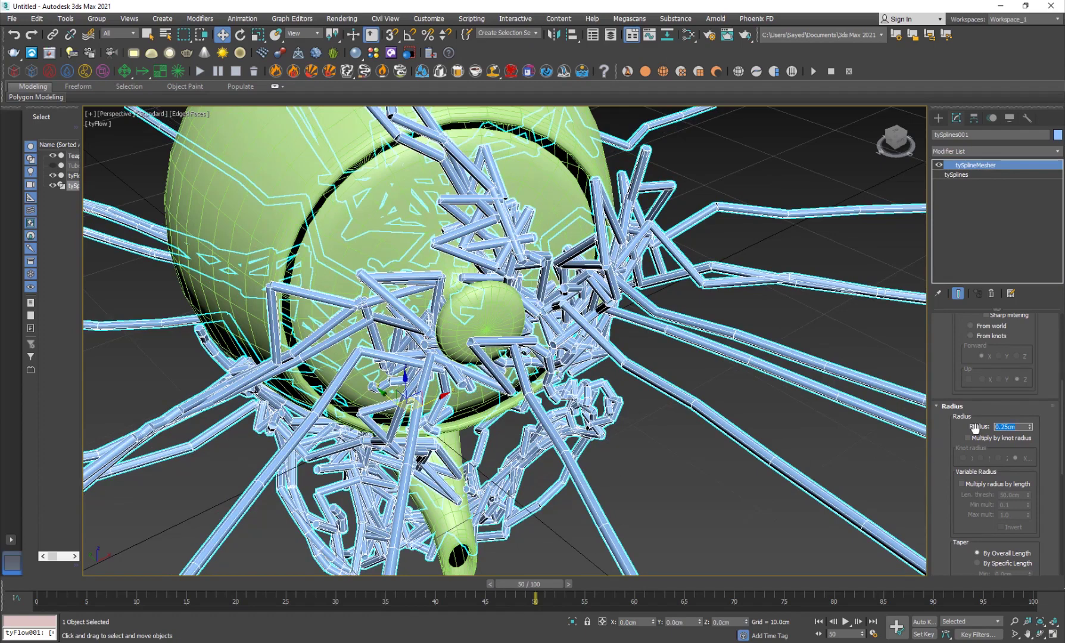
scroll(991, 465, "down", 2)
scroll(582, 349, "up", 5)
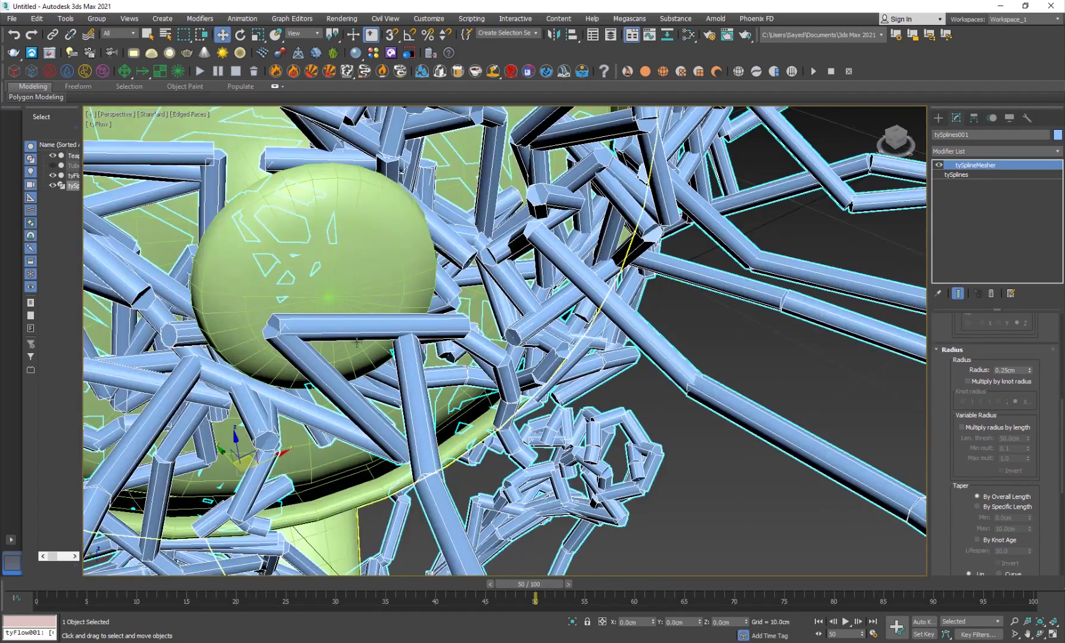
scroll(955, 473, "down", 5)
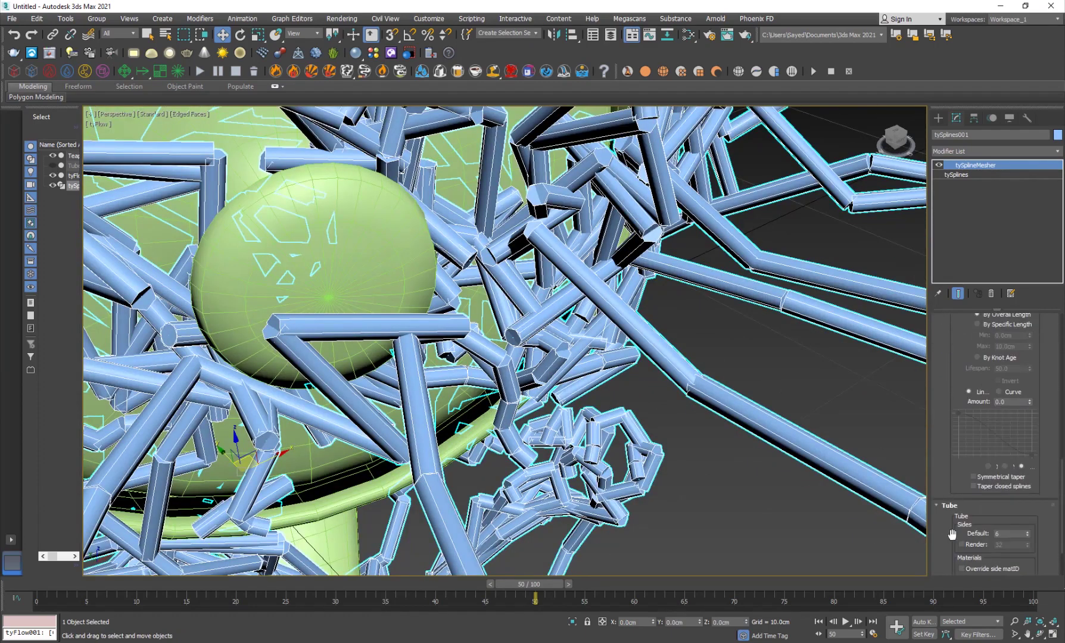
left_click_drag(953, 534, 986, 469)
double_click(1007, 468)
type("5")
key("Return")
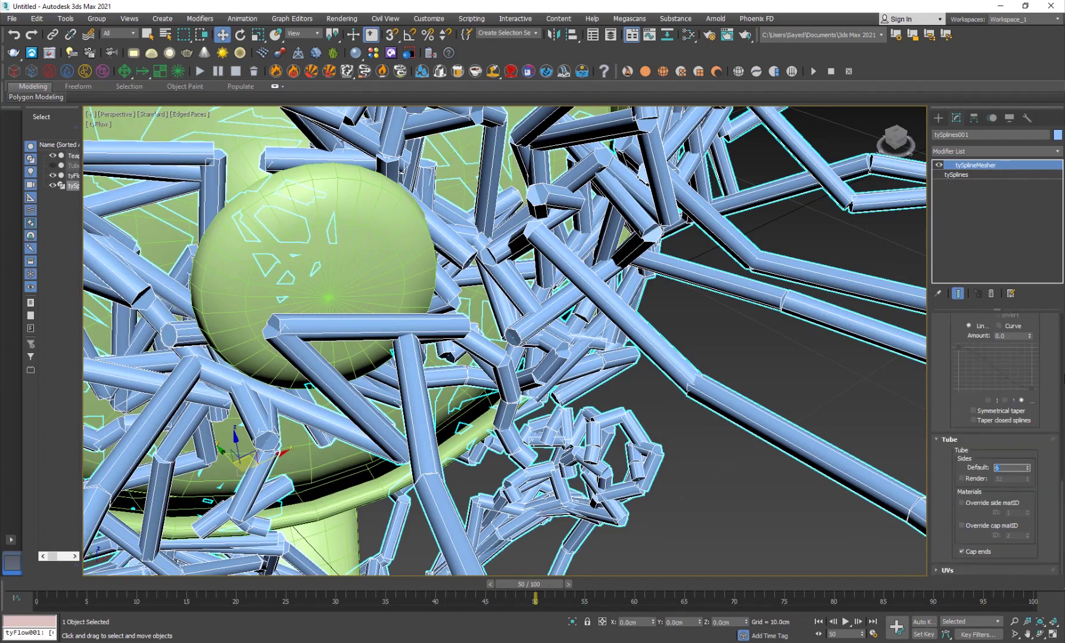
type("14")
key("Return")
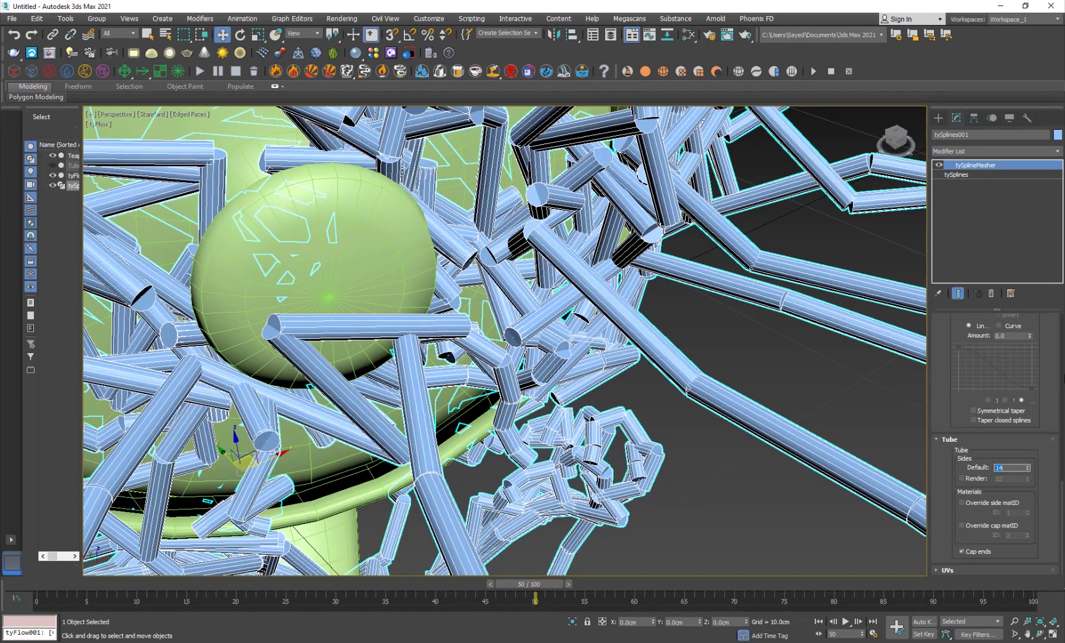
Step: Turn on Weld bindings in the tySplines settings
left_click(963, 175)
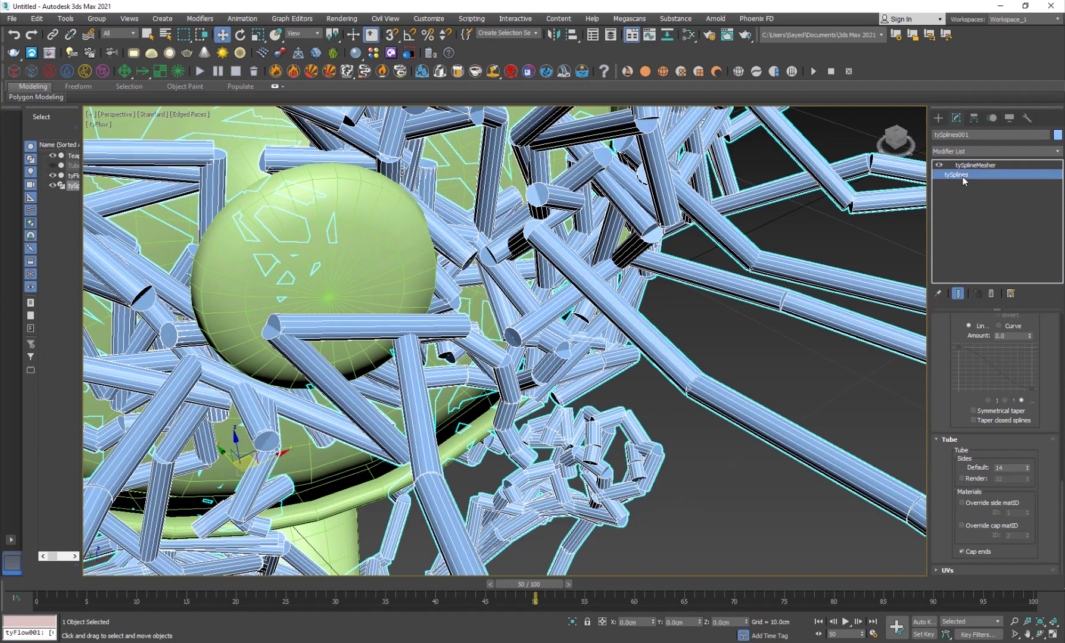
left_click_drag(946, 413, 951, 508)
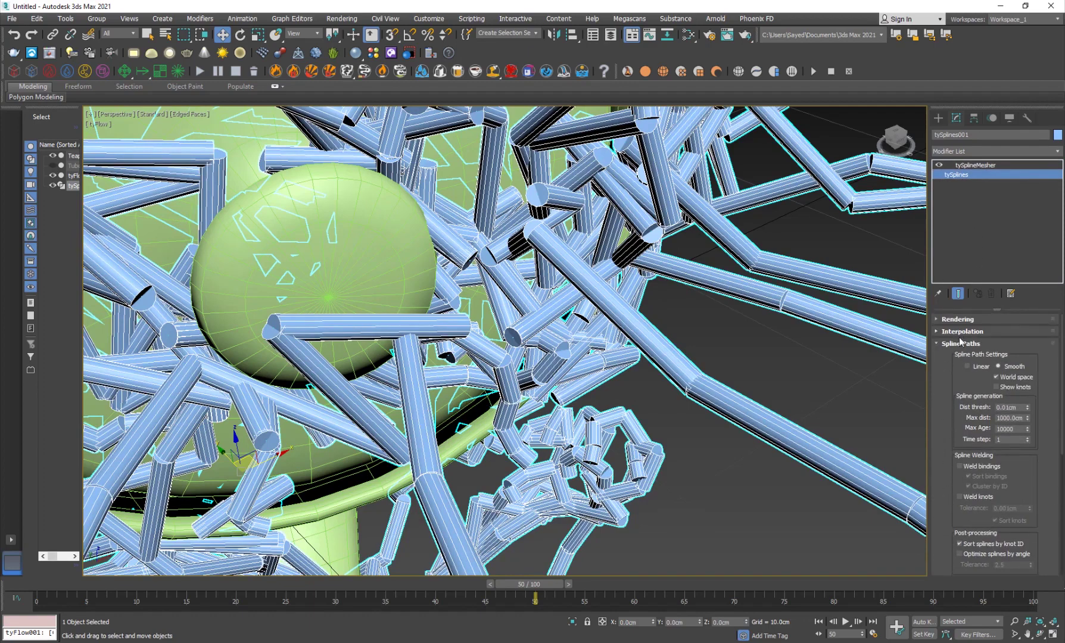
scroll(948, 357, "down", 3)
scroll(948, 363, "down", 2)
scroll(948, 362, "up", 2)
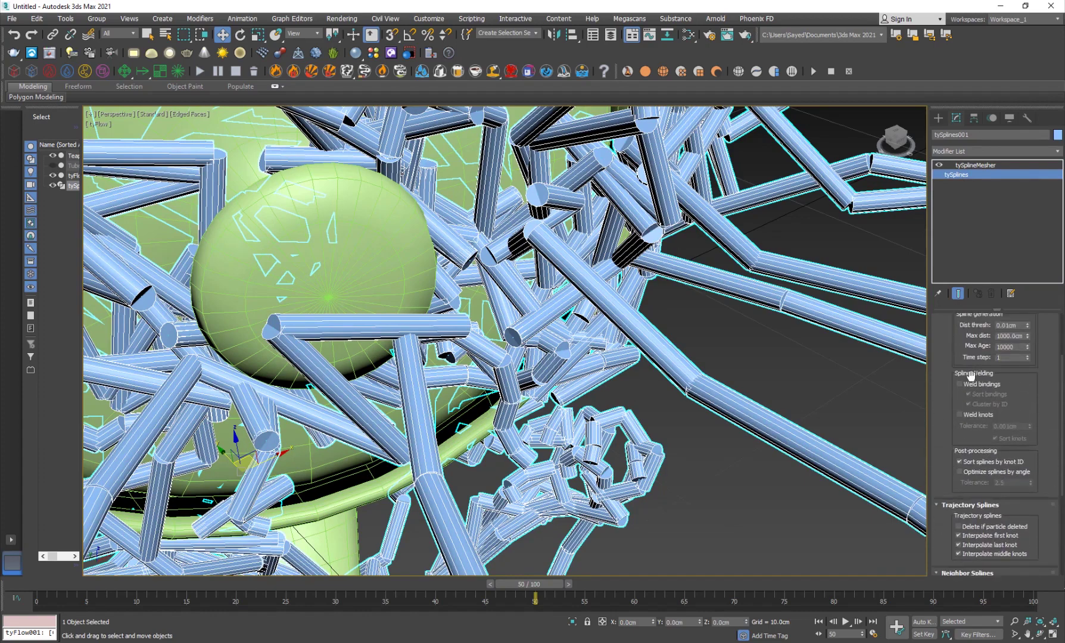
left_click(970, 384)
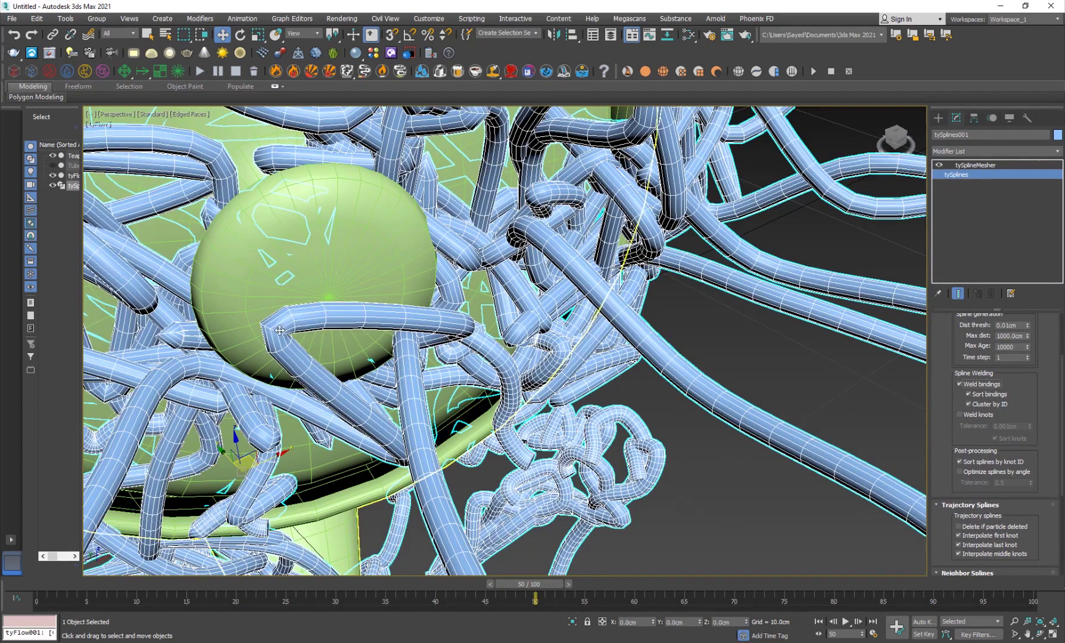
scroll(1035, 404, "up", 3)
scroll(948, 387, "up", 1)
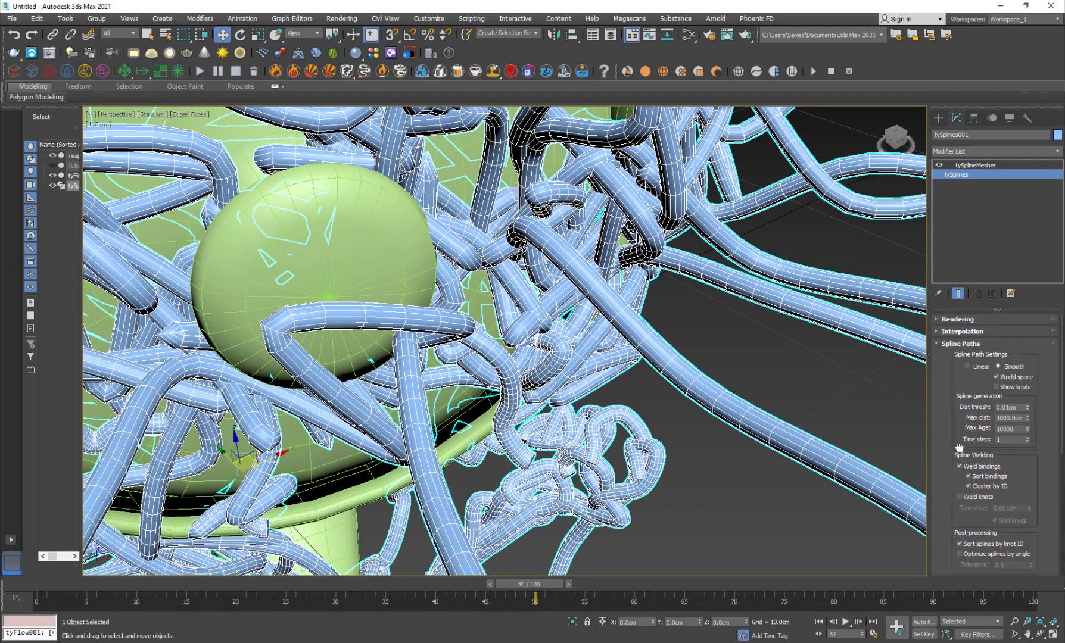
scroll(968, 327, "up", 2)
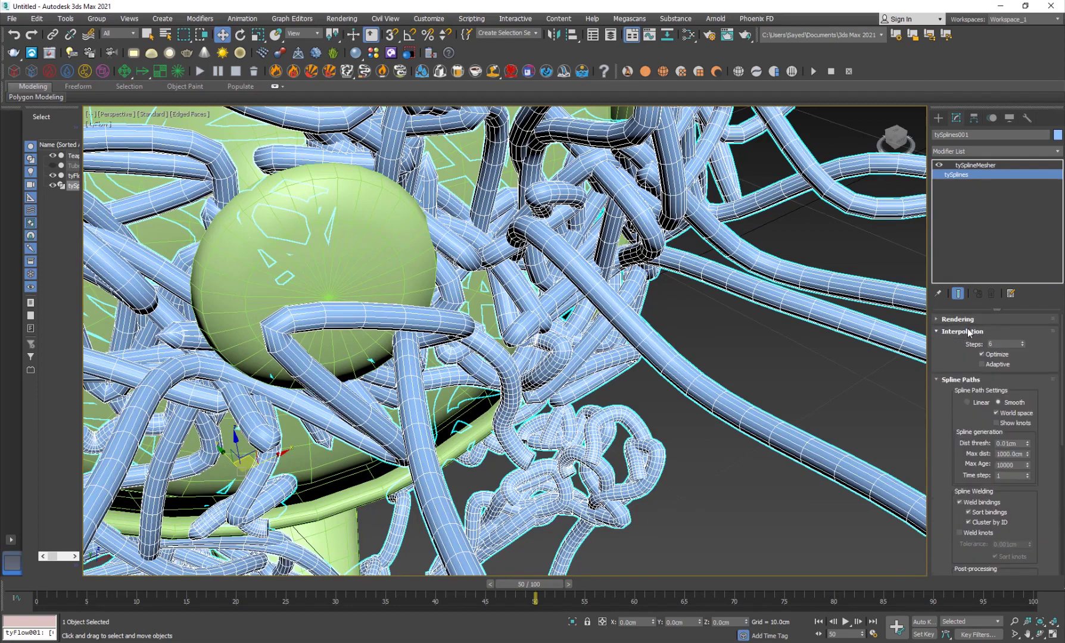
Step: Set Interpolation Steps to 20, toggle Adaptive on and off, then deselect and hide edged faces
left_click(1023, 341)
left_click(1025, 342)
left_click(1025, 343)
left_click(1025, 343)
left_click(1025, 343)
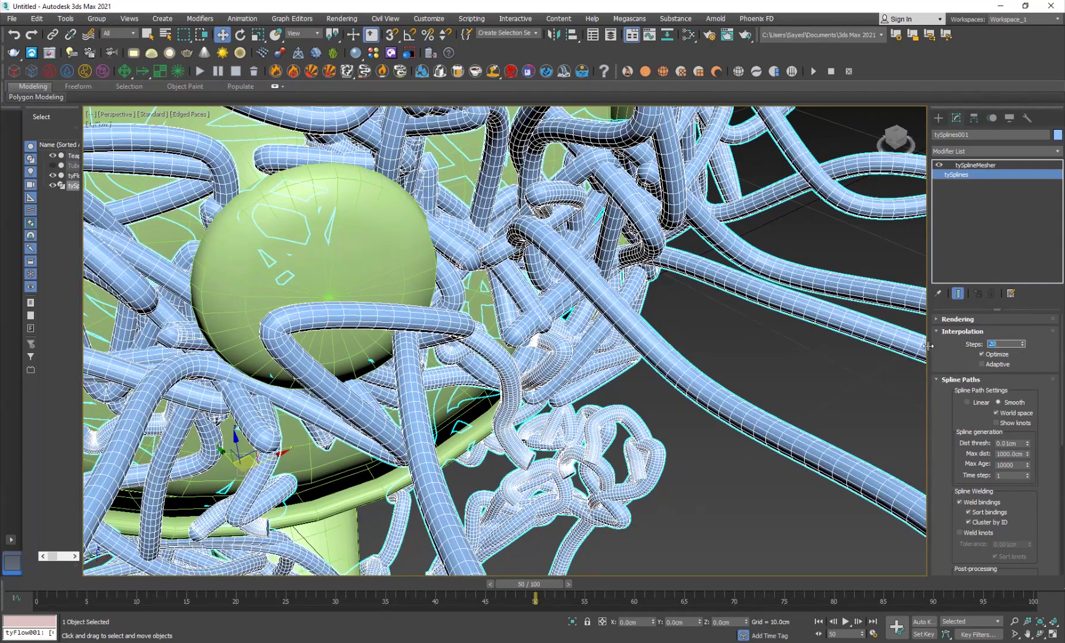
type("20")
key("Return")
left_click(998, 365)
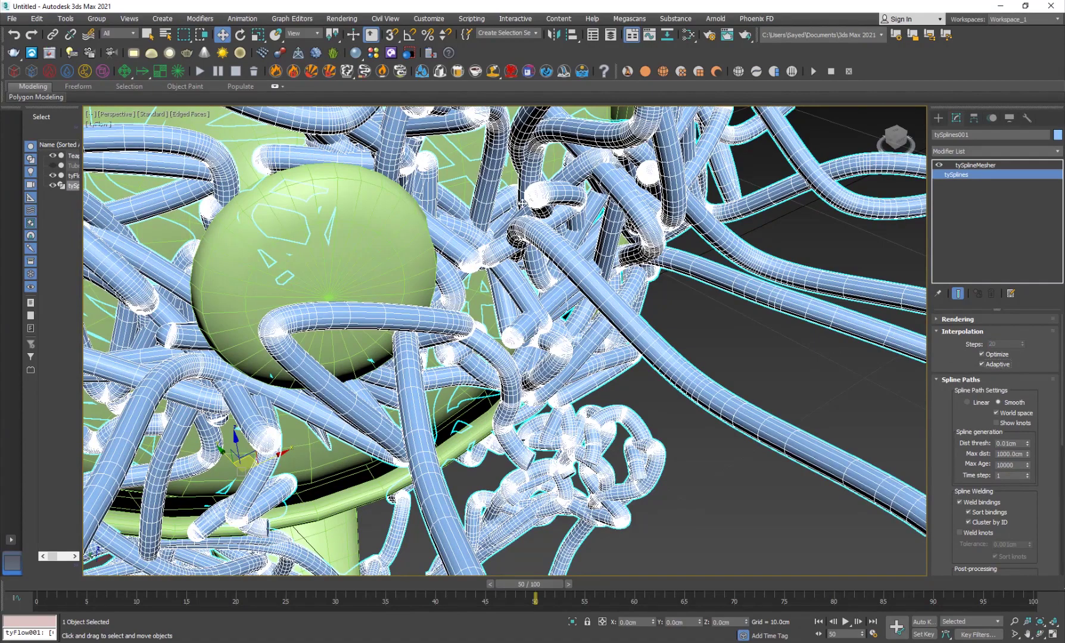
scroll(541, 224, "up", 5)
scroll(560, 191, "down", 2)
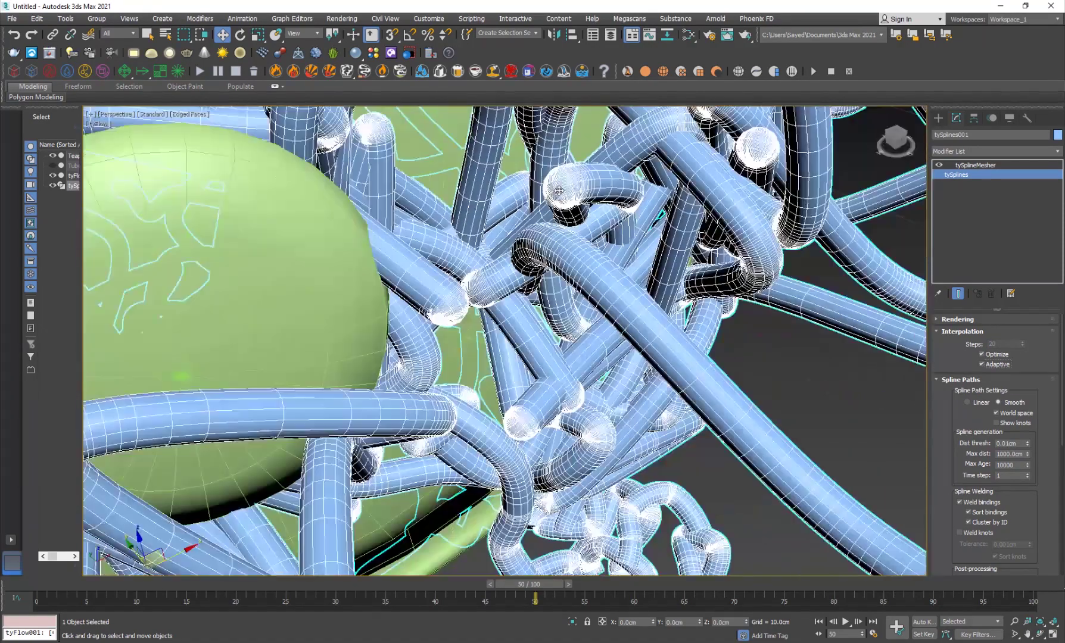
left_click(998, 364)
scroll(653, 488, "down", 3)
scroll(654, 488, "down", 3)
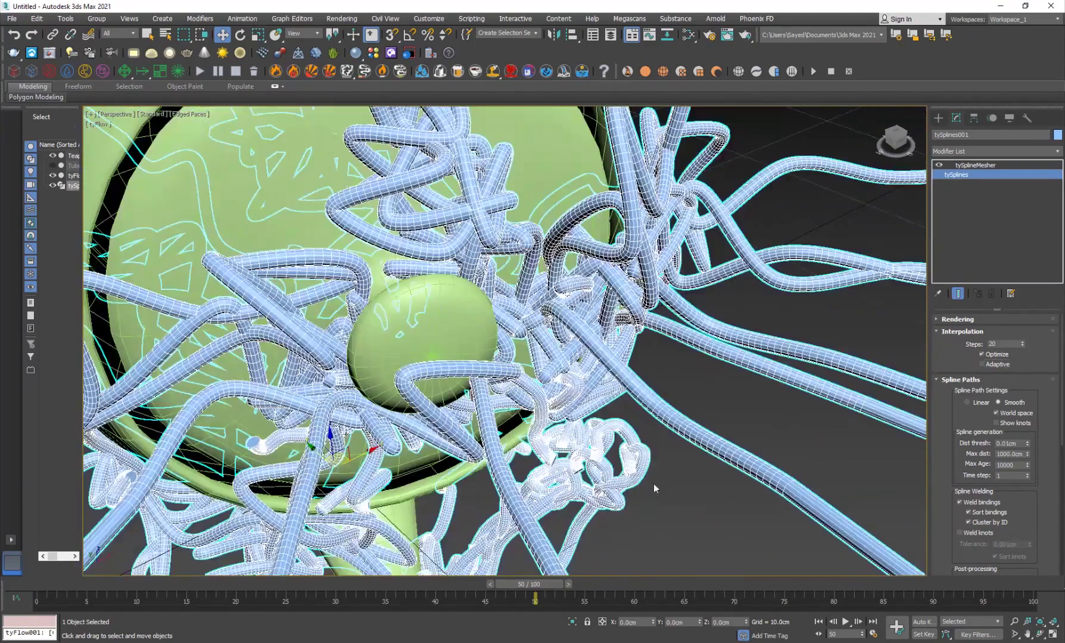
left_click(654, 488)
key("F4")
scroll(654, 487, "down", 2)
scroll(653, 488, "down", 3)
scroll(654, 488, "down", 4)
Step: Orbit the teapot and scrub the strand simulation, stopping updates, then select the tyFlow object
middle_click_drag(526, 397, 432, 469, "alt")
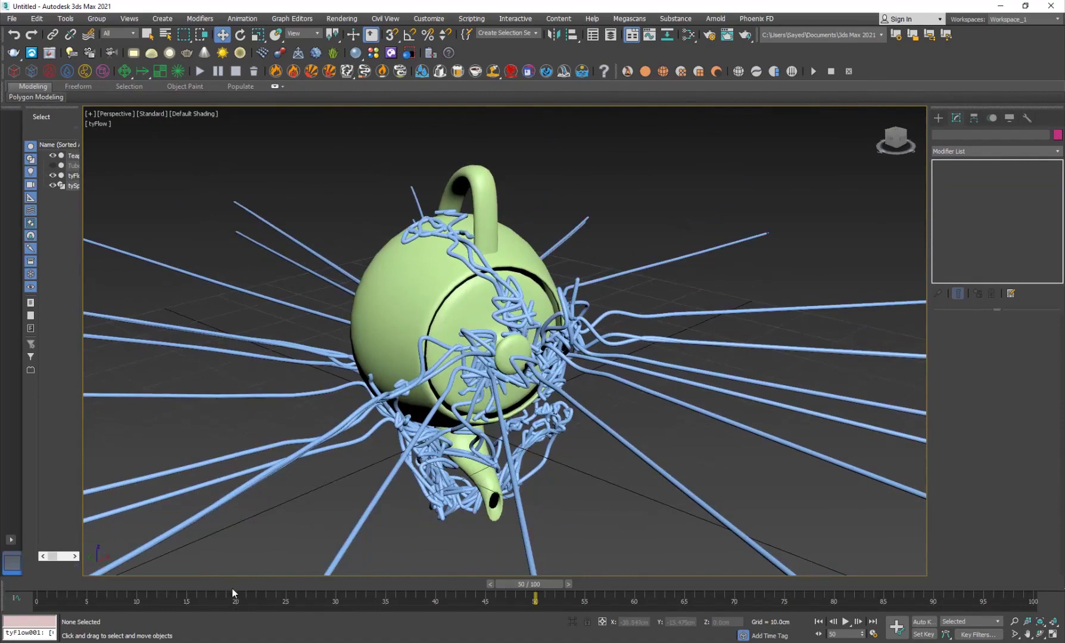
left_click_drag(231, 585, 582, 589)
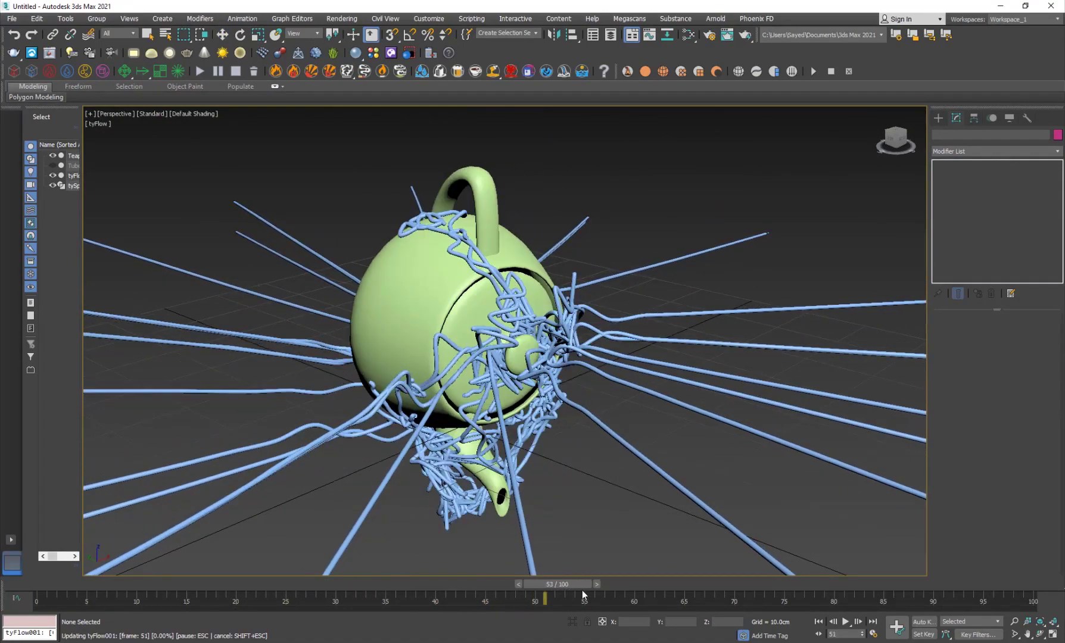
left_click_drag(613, 590, 689, 579)
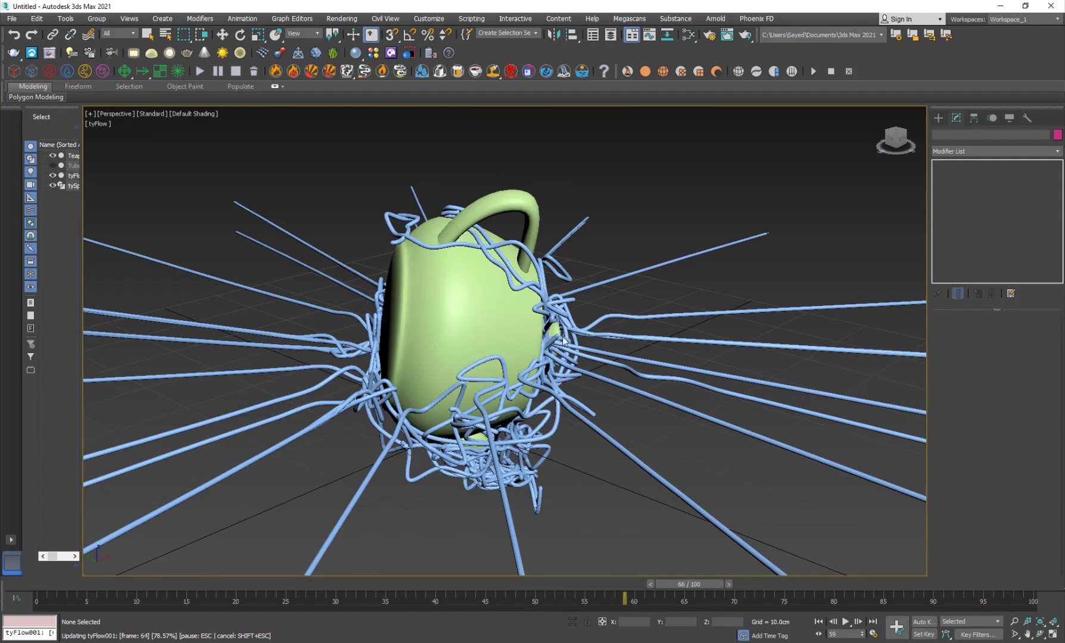
key("Escape")
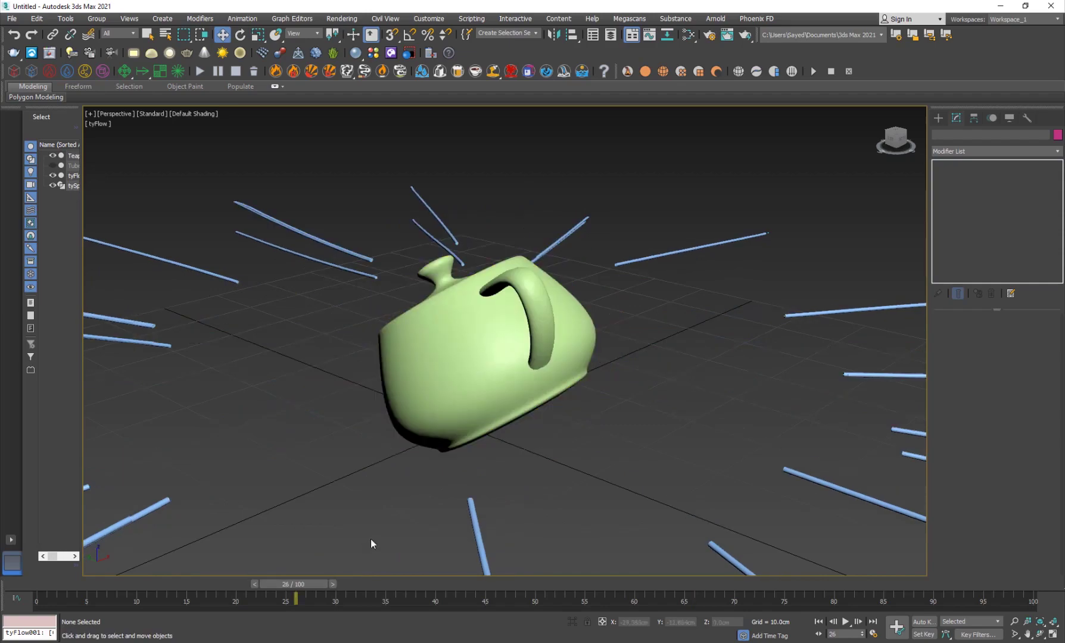
left_click_drag(305, 584, 510, 585)
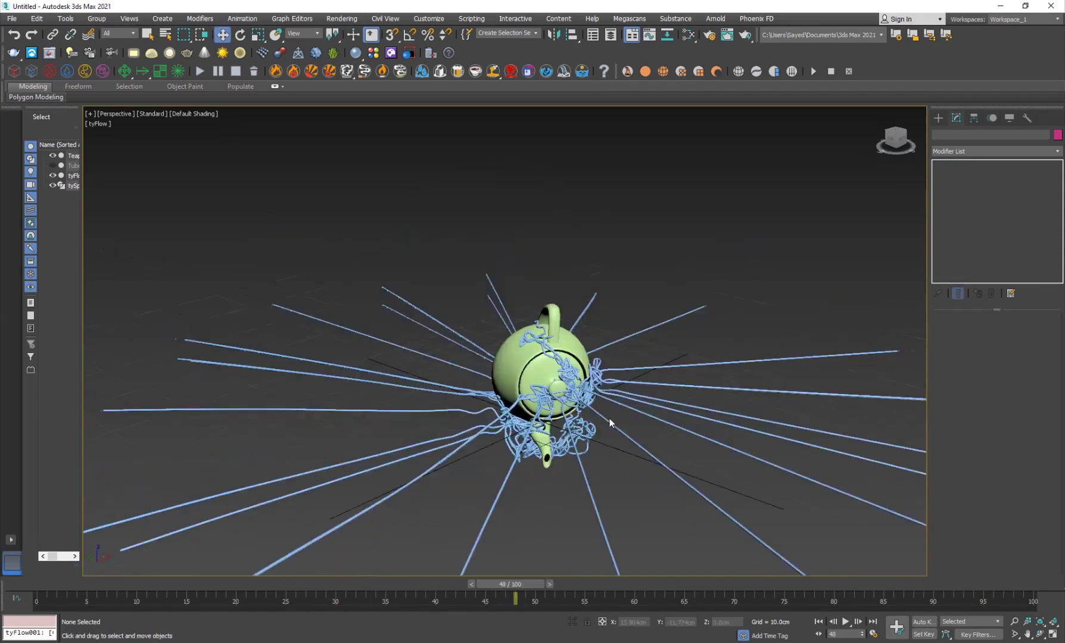
scroll(504, 341, "down", 3)
left_click(868, 349)
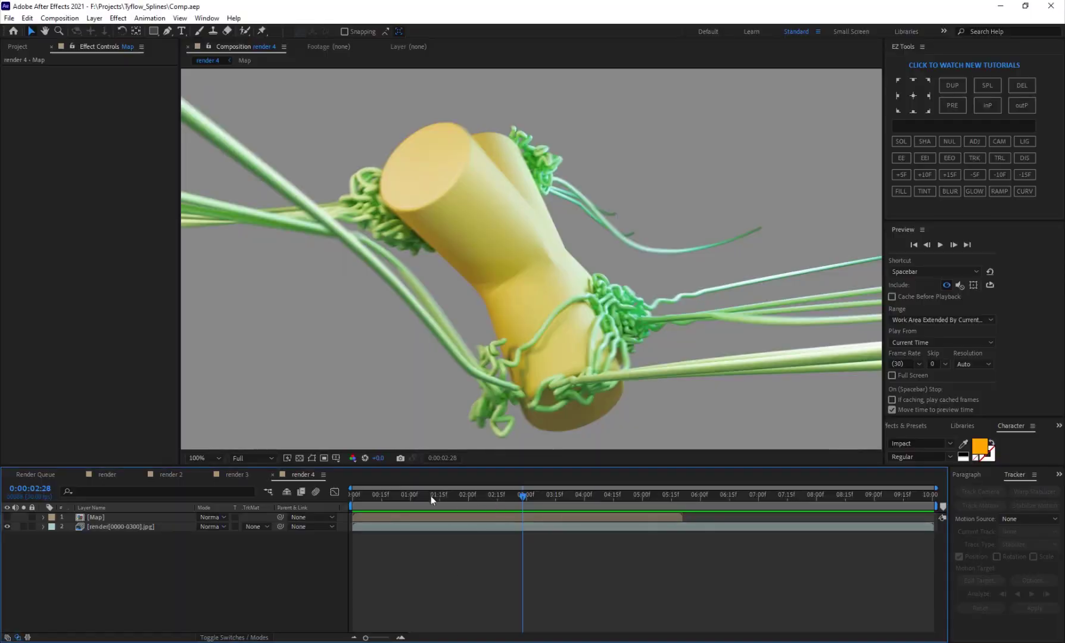
left_click_drag(431, 496, 467, 496)
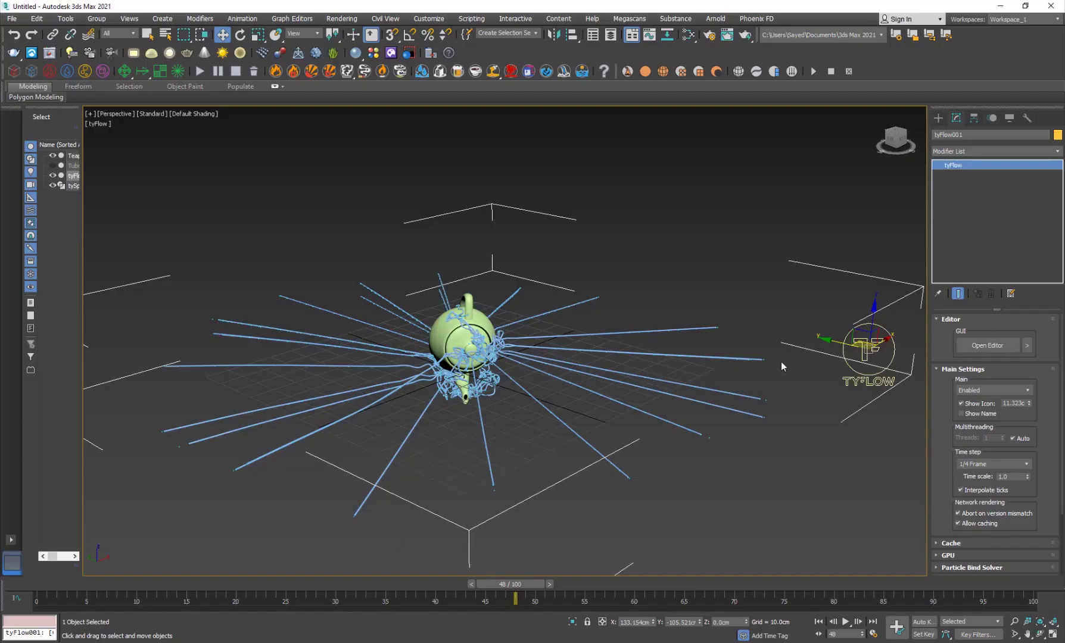
Step: Add a Slow operator at 20% velocity to Event_002 and review the Find Target velocity
left_click(995, 346)
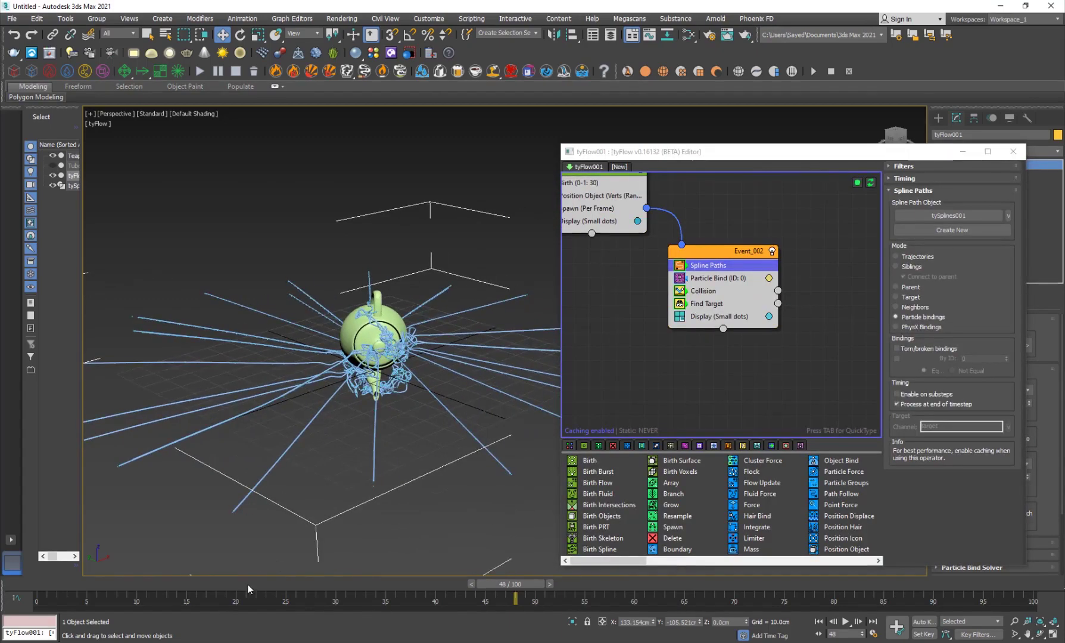
key("Tab")
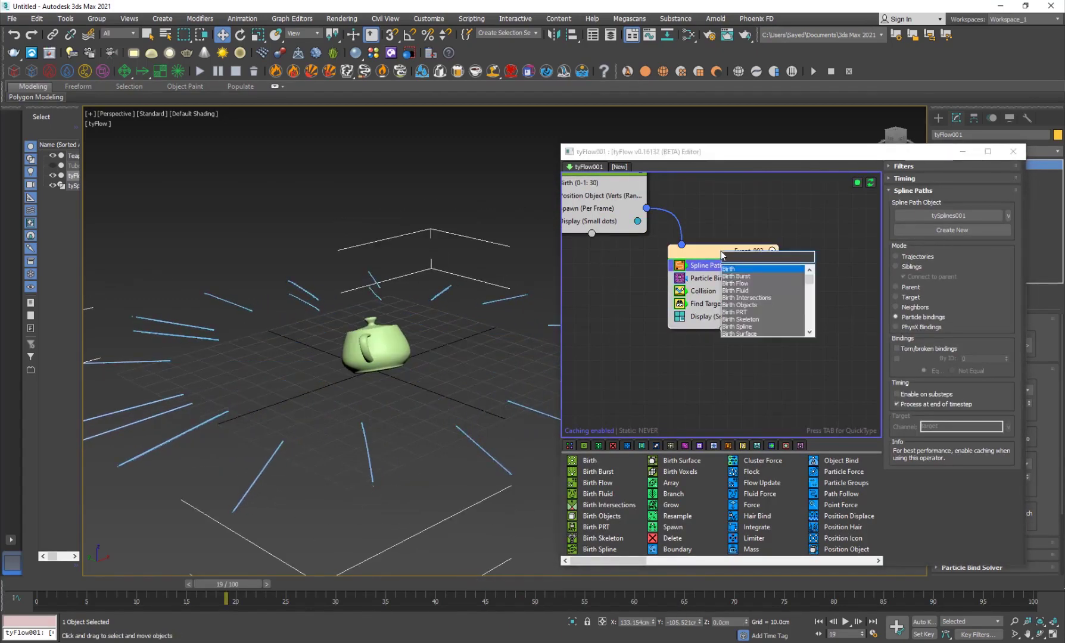
type("slow")
key("Return")
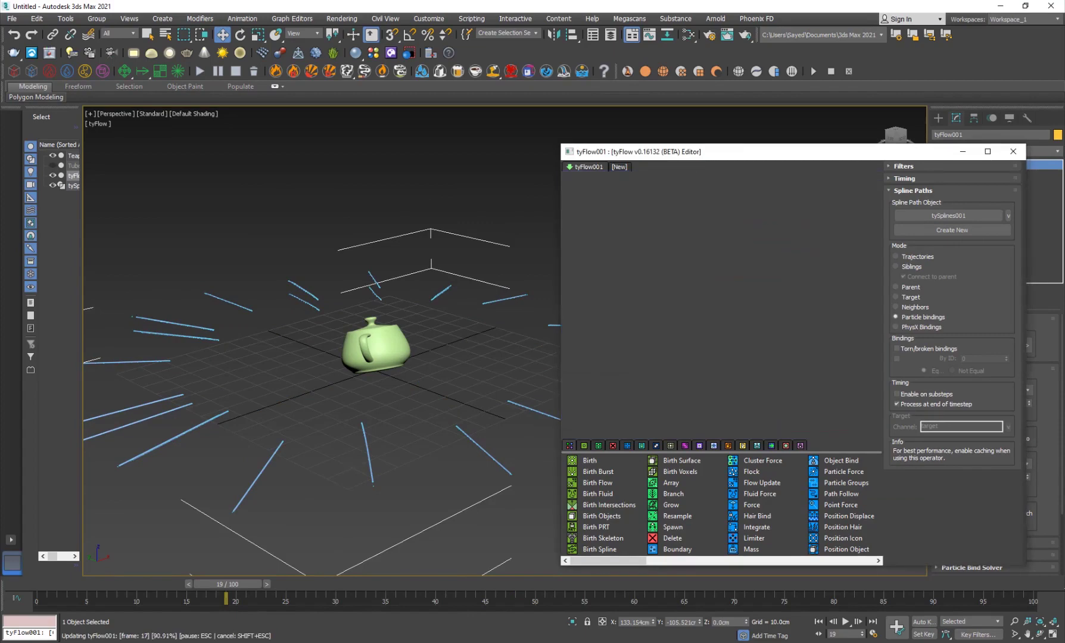
double_click(965, 224)
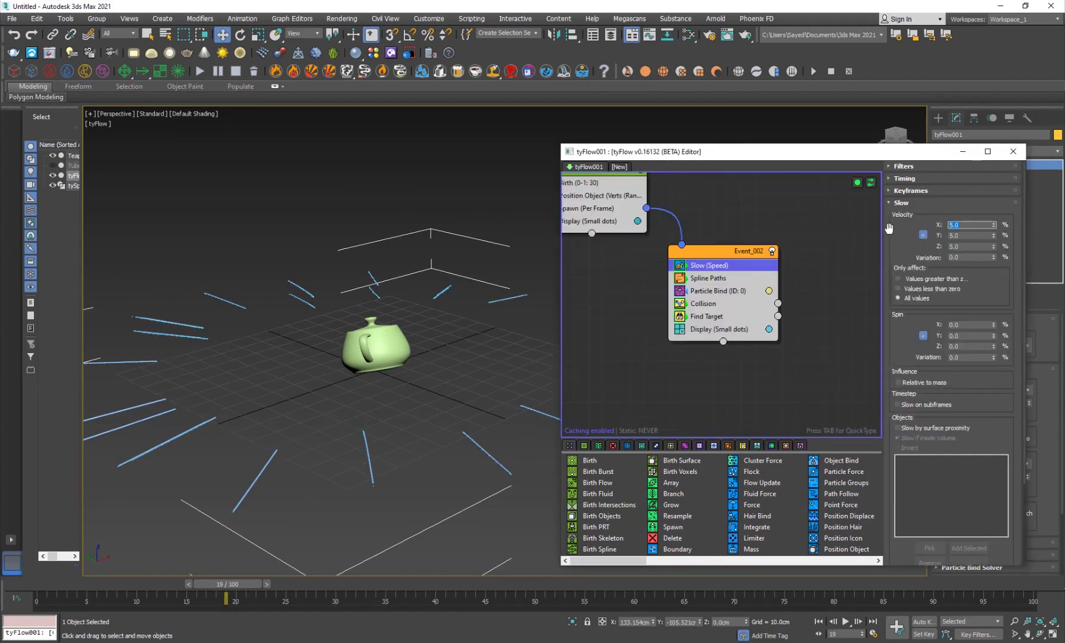
type("20")
key("Return")
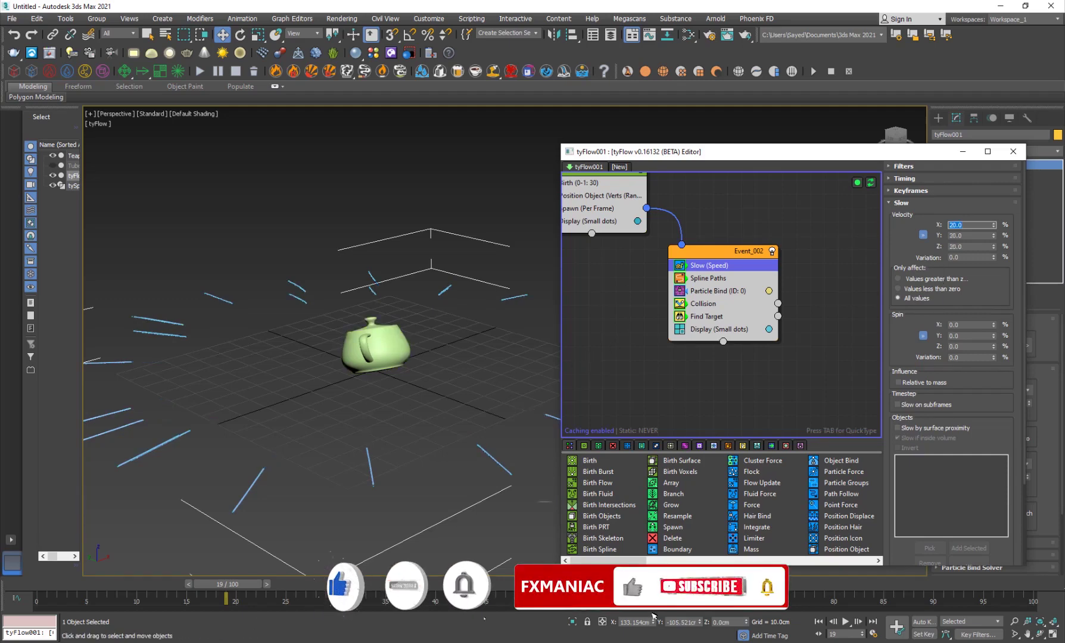
left_click(706, 318)
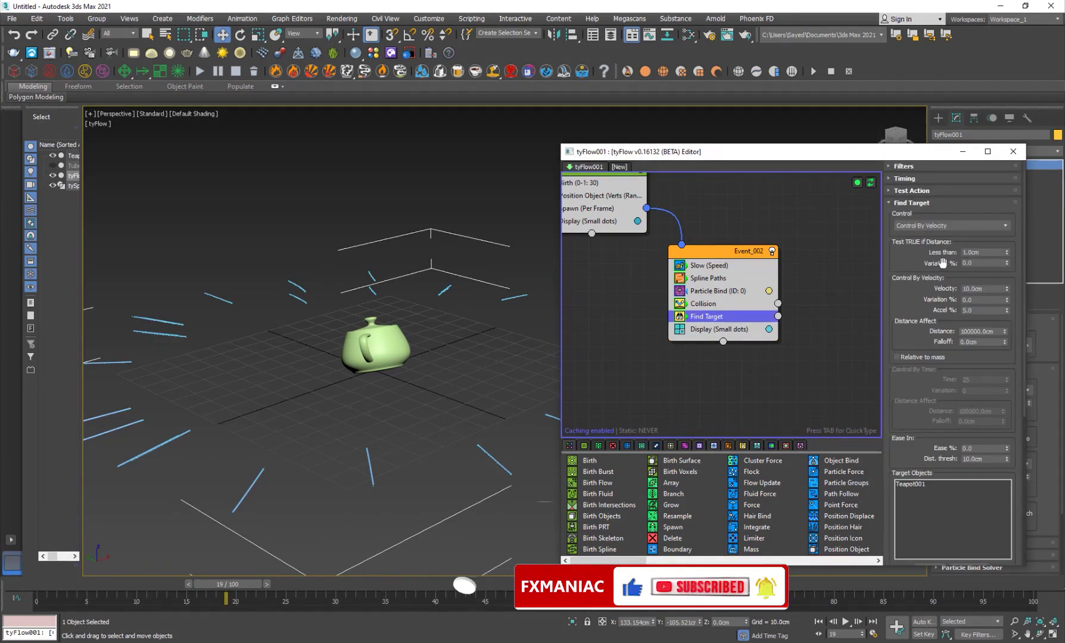
double_click(972, 286)
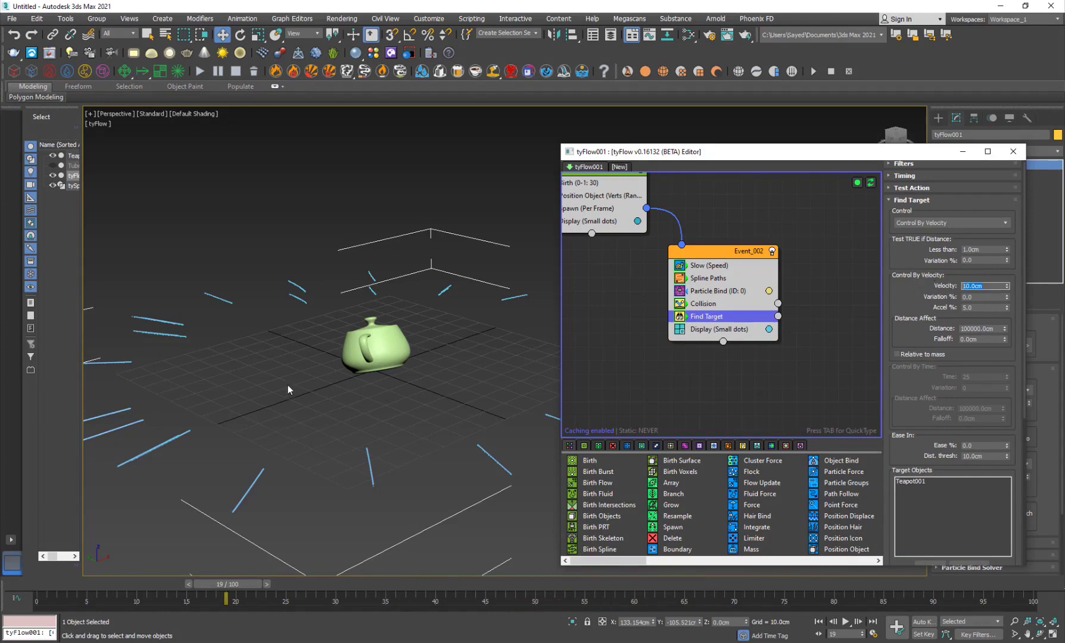
left_click(721, 267)
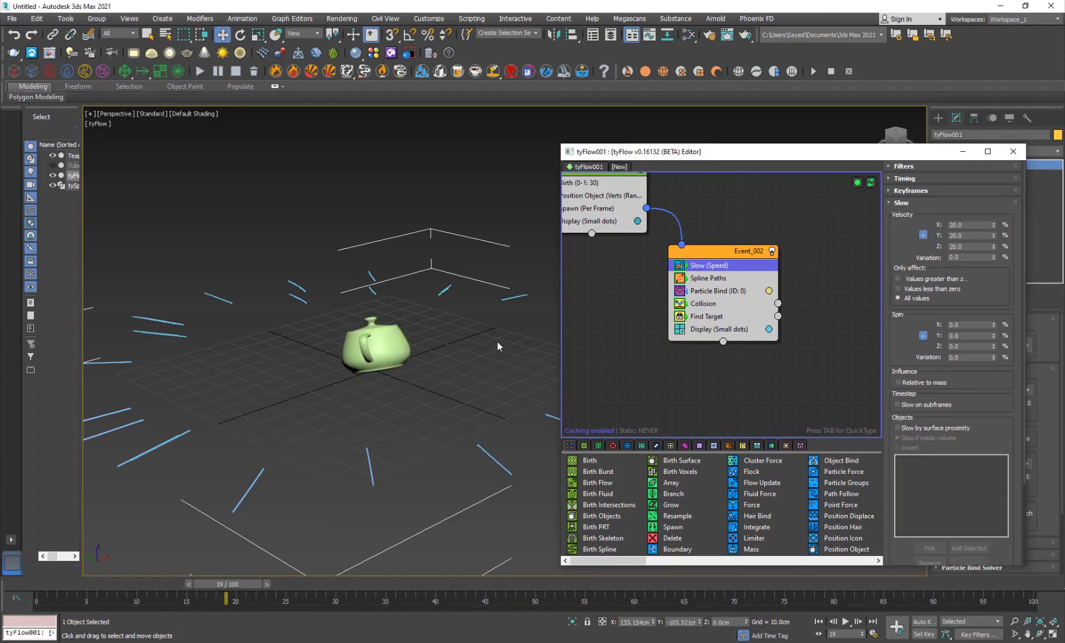
Step: Set the tyFlow simulation time step to 1/6 frame
middle_click_drag(497, 284, 457, 275, "alt")
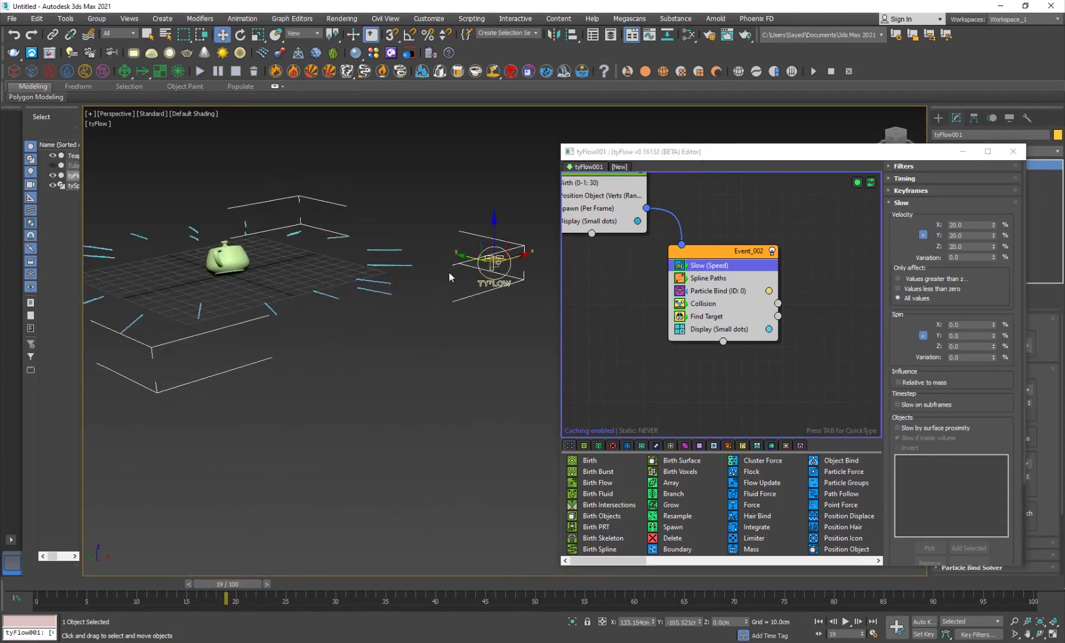
left_click_drag(915, 166, 727, 170)
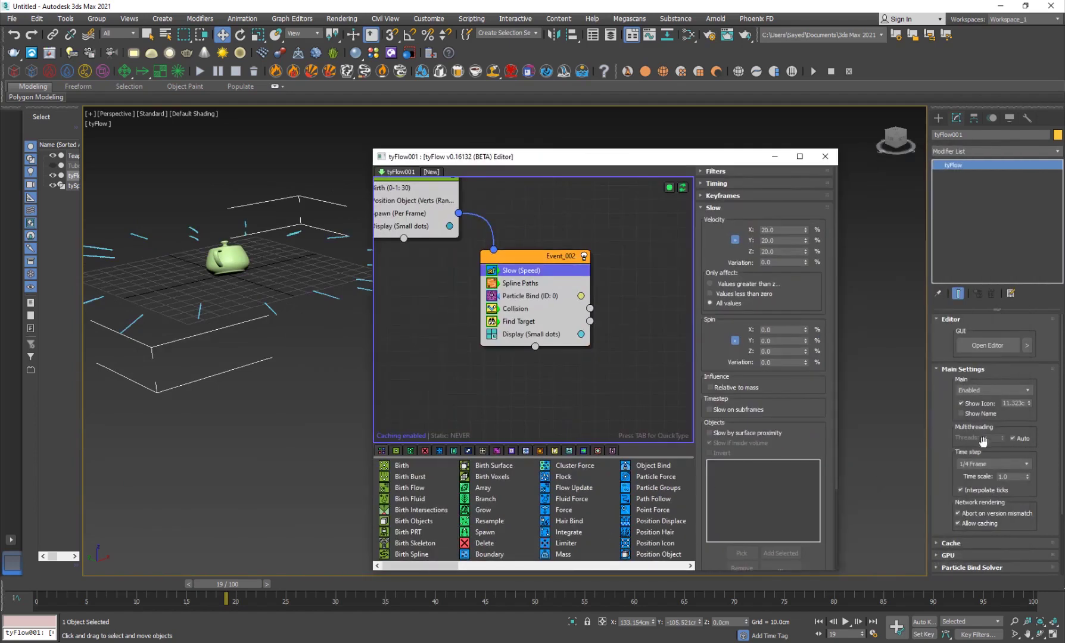
left_click(981, 464)
left_click(980, 496)
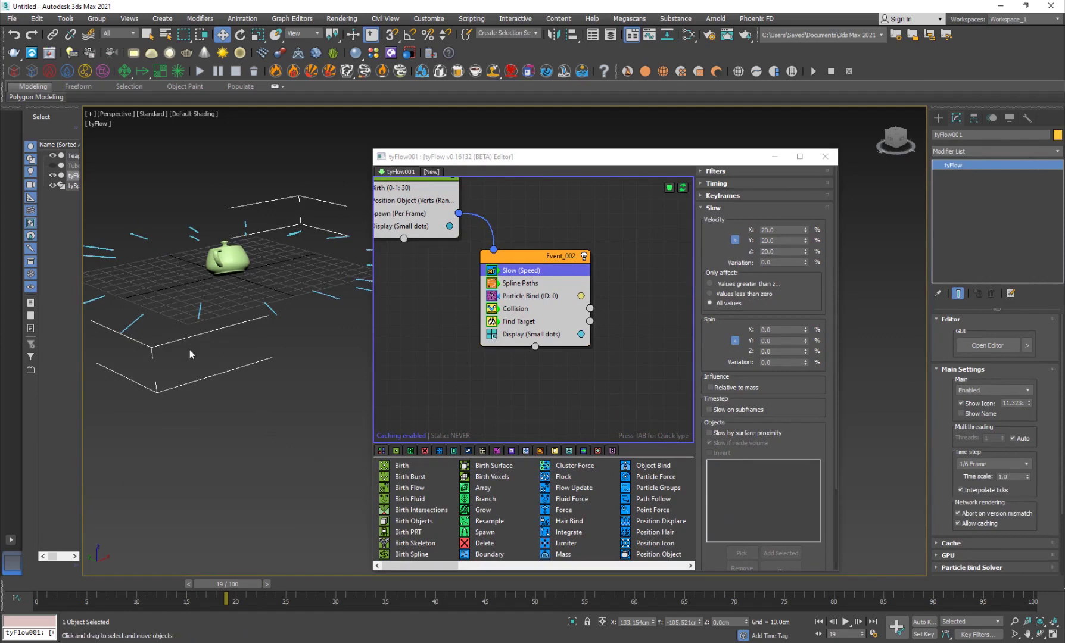
middle_click_drag(189, 350, 464, 319, "alt")
Step: Close the tyFlow editor, then scrub and preview the After Effects strand render around 02:04
left_click(825, 156)
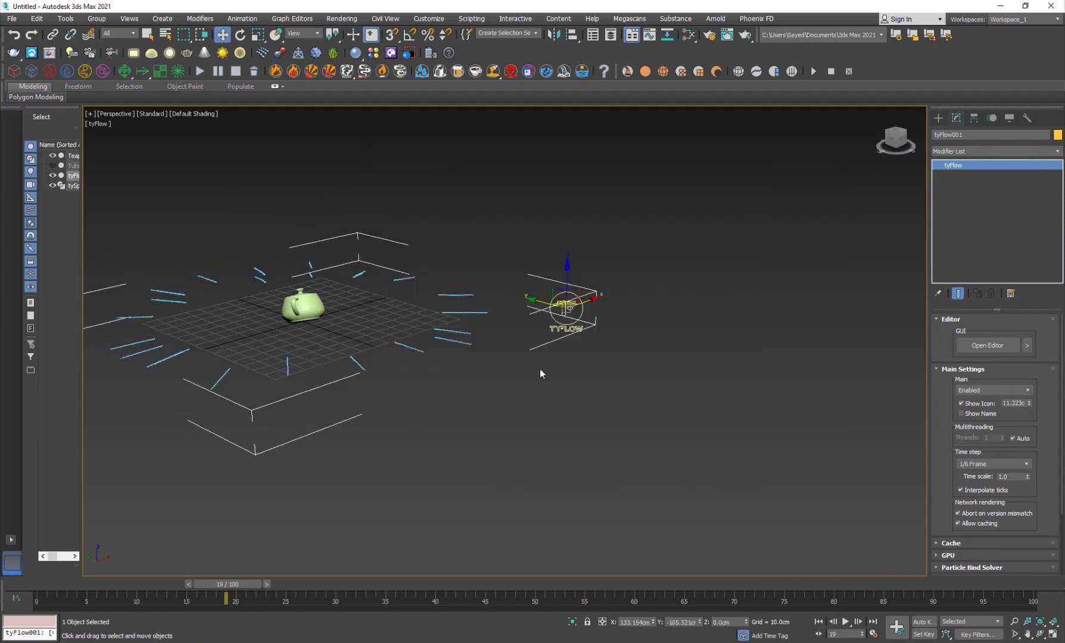
left_click(674, 591)
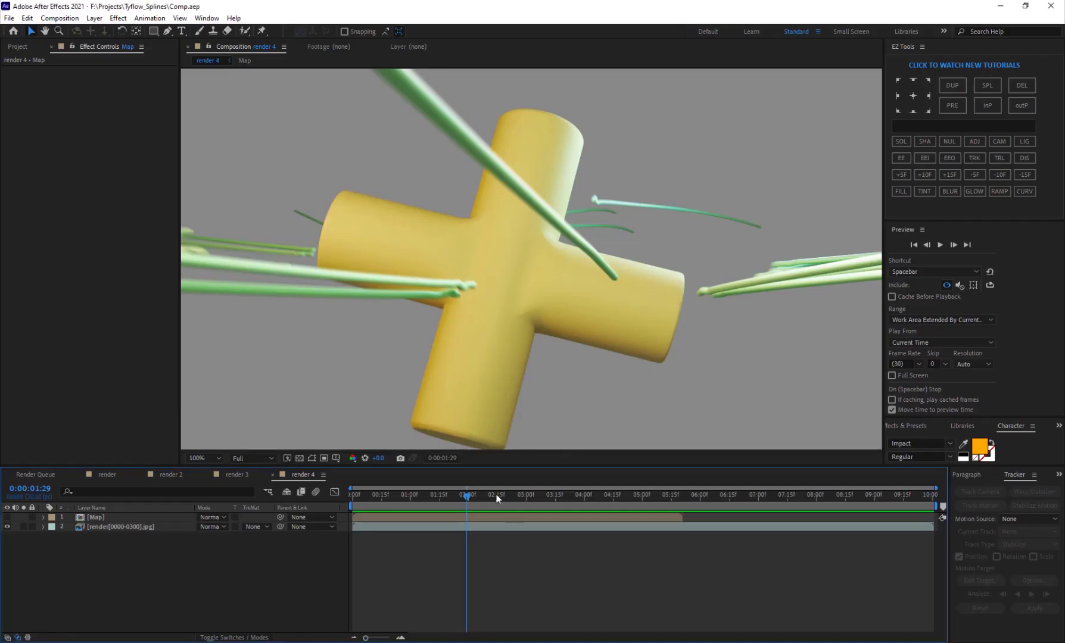
left_click_drag(496, 494, 537, 516)
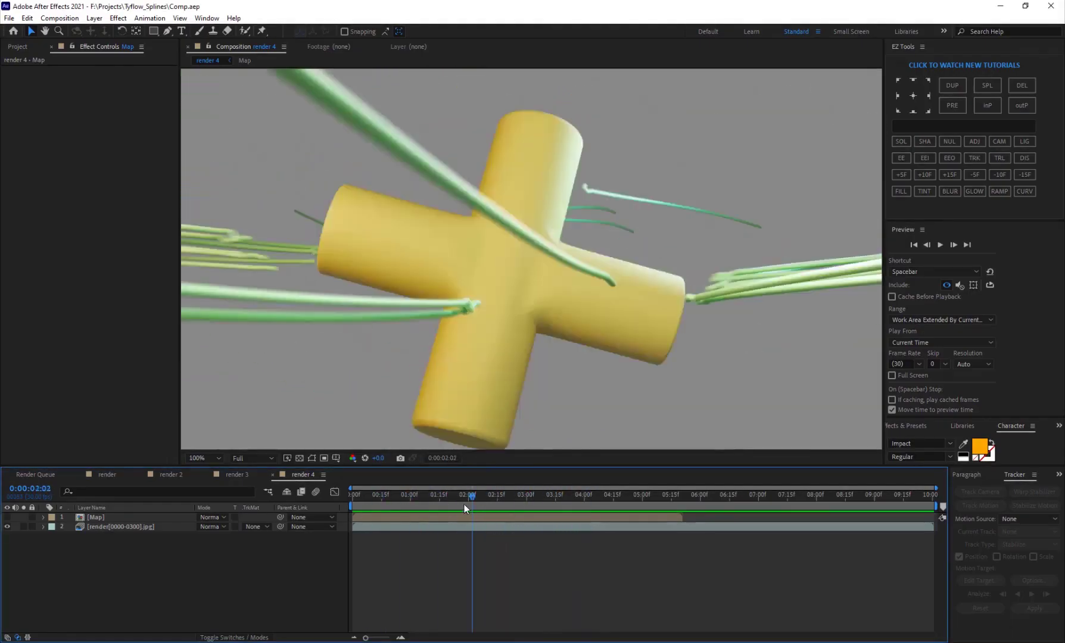
left_click_drag(536, 517, 464, 504)
key("space")
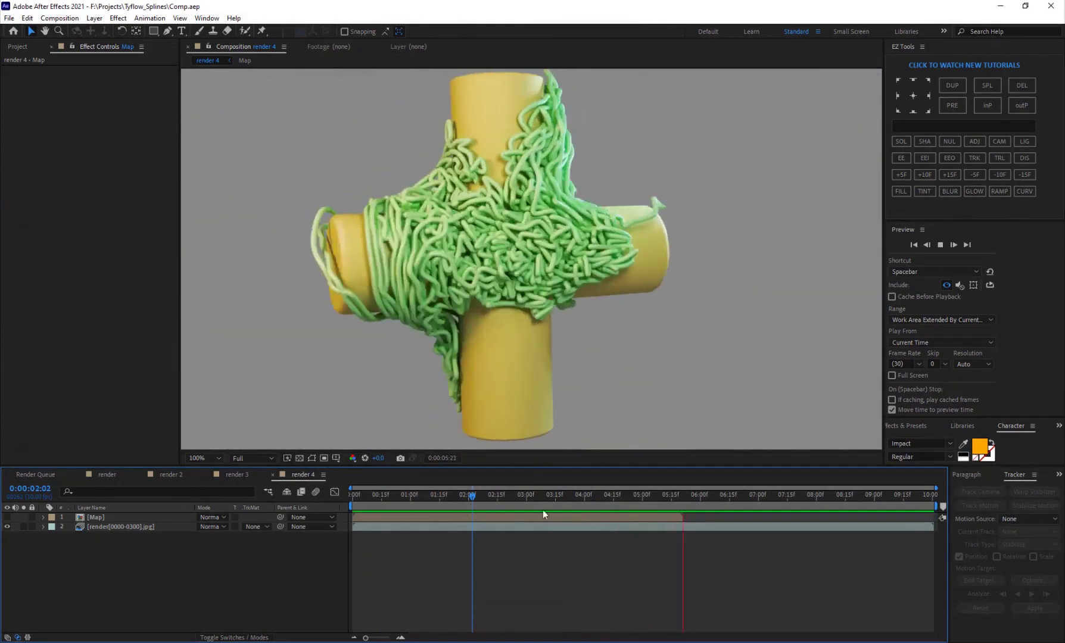
key("space")
left_click(476, 497)
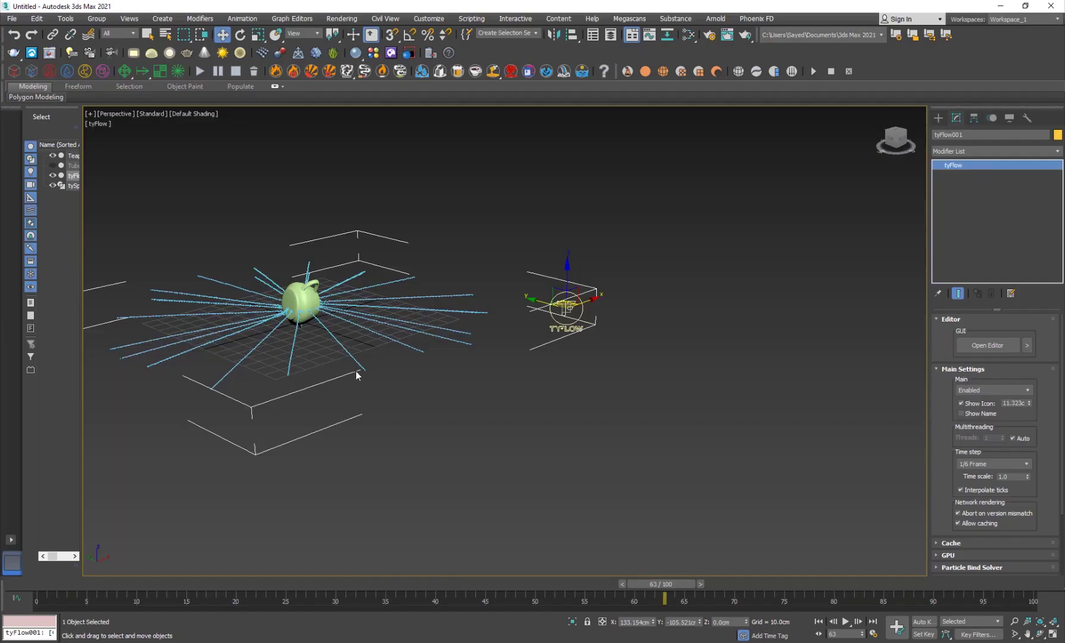
Step: Orbit closer to the teapot, scrub the simulation, and switch to the Move tool
middle_click_drag(355, 370, 309, 391, "alt")
scroll(424, 409, "up", 5)
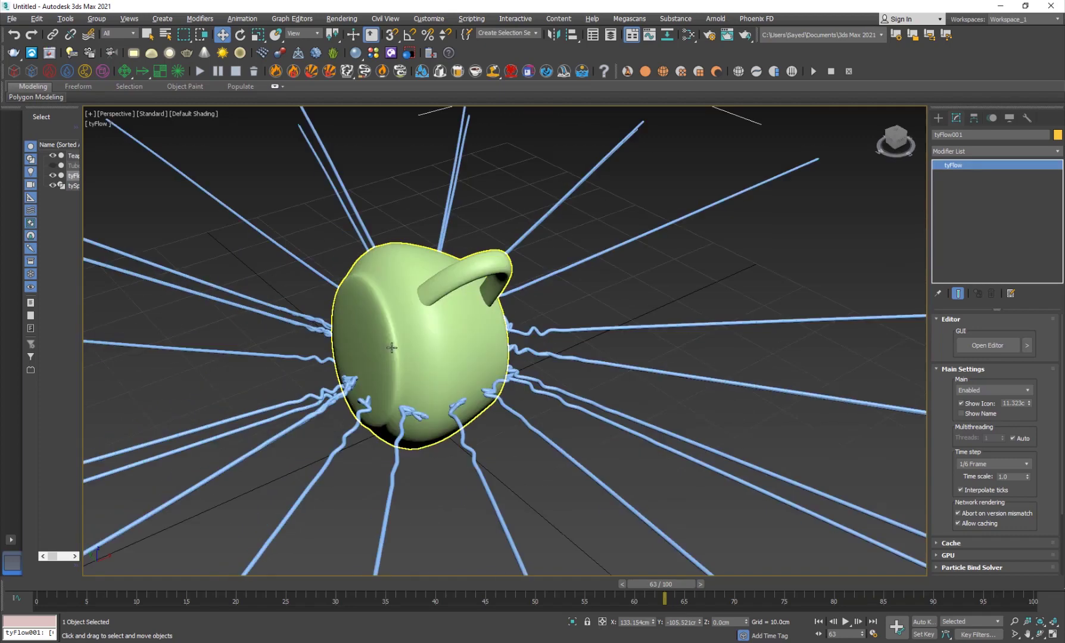
scroll(424, 410, "up", 3)
scroll(459, 549, "down", 2)
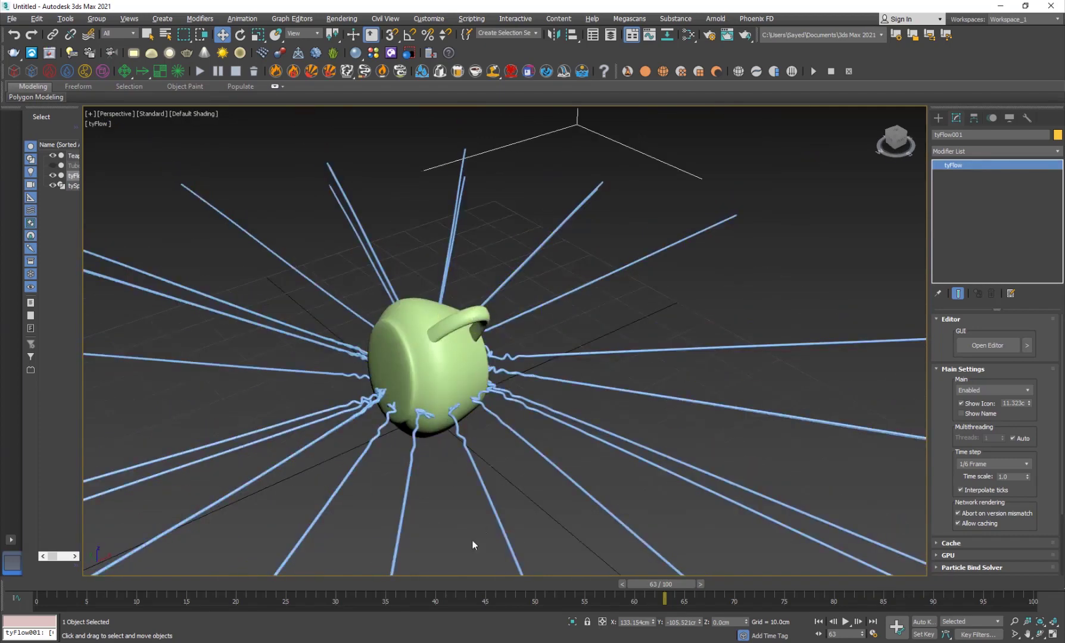
mouse_move(368, 582)
left_mouse_down()
mouse_move(274, 579)
mouse_move(678, 575)
mouse_move(459, 581)
mouse_move(239, 569)
mouse_move(730, 532)
left_mouse_up()
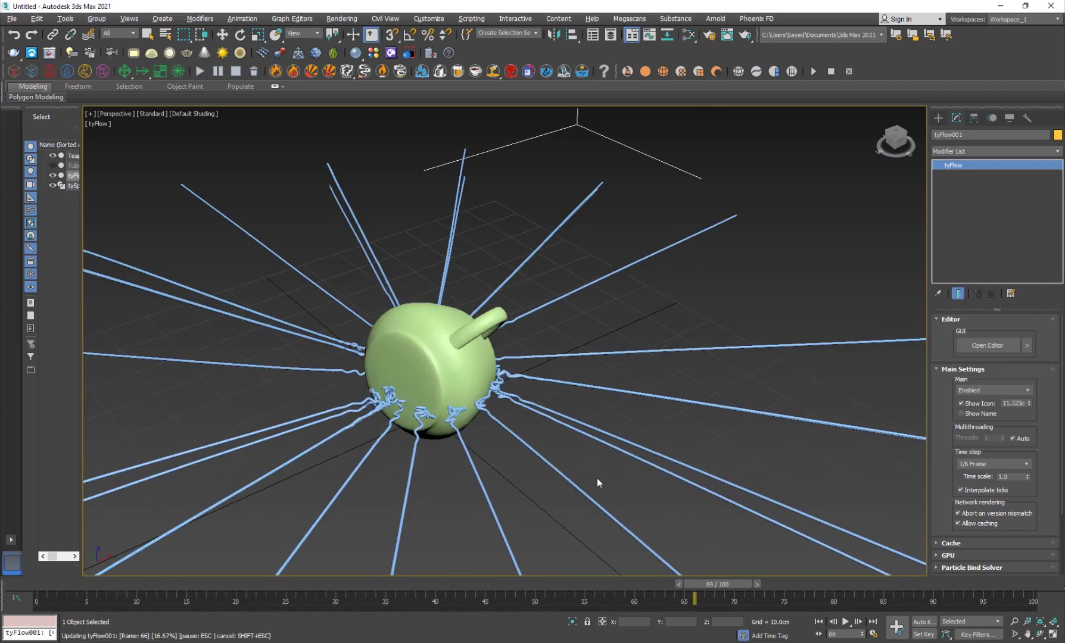
key("w")
scroll(538, 462, "down", 2)
Step: Create a thick Extended Primitives torus knot and move it onto the teapot
left_click(939, 119)
left_click(961, 148)
left_click(962, 168)
left_click(1016, 184)
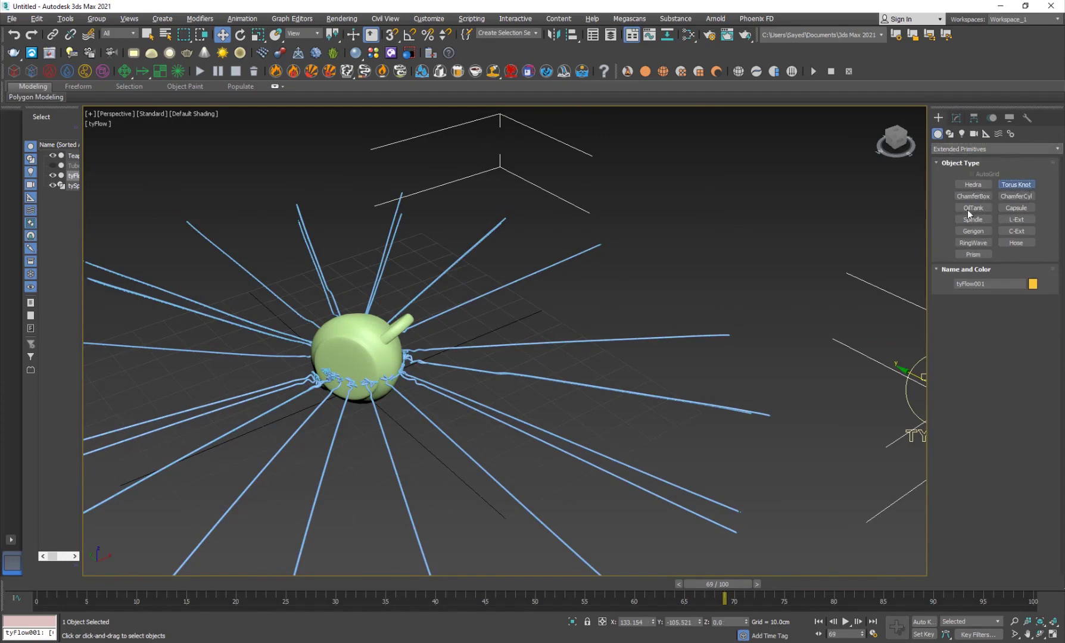
left_click_drag(388, 381, 375, 379)
left_click(367, 375)
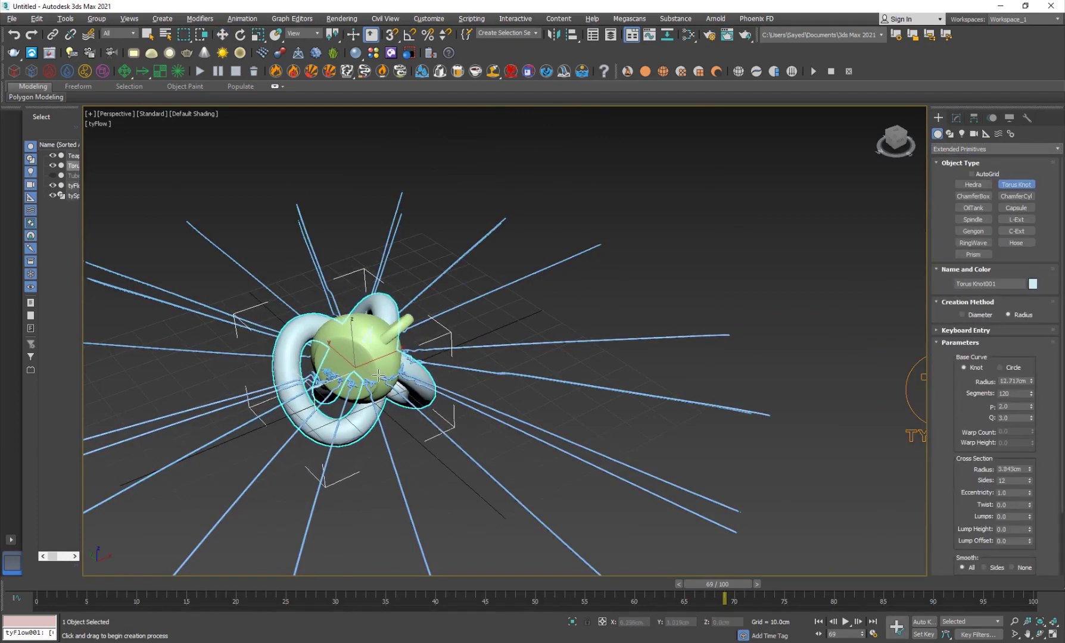
left_click(354, 341)
key("w")
mouse_move(352, 338)
left_mouse_down()
mouse_move(396, 344)
mouse_move(368, 344)
left_mouse_up()
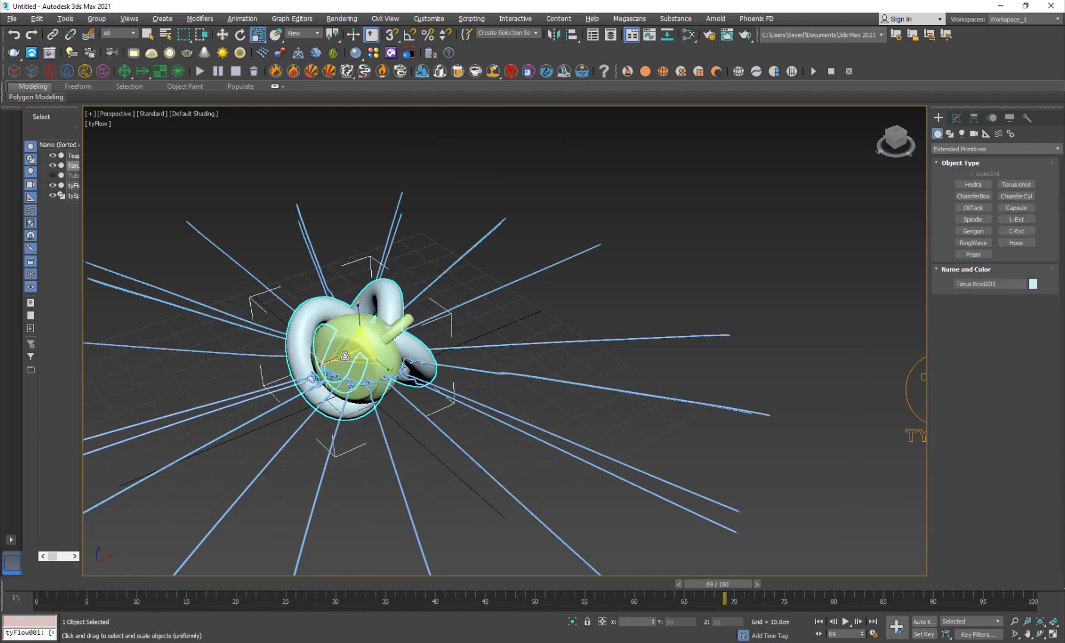
Step: Link the torus knot to the teapot, then hide the teapot
left_click(51, 35)
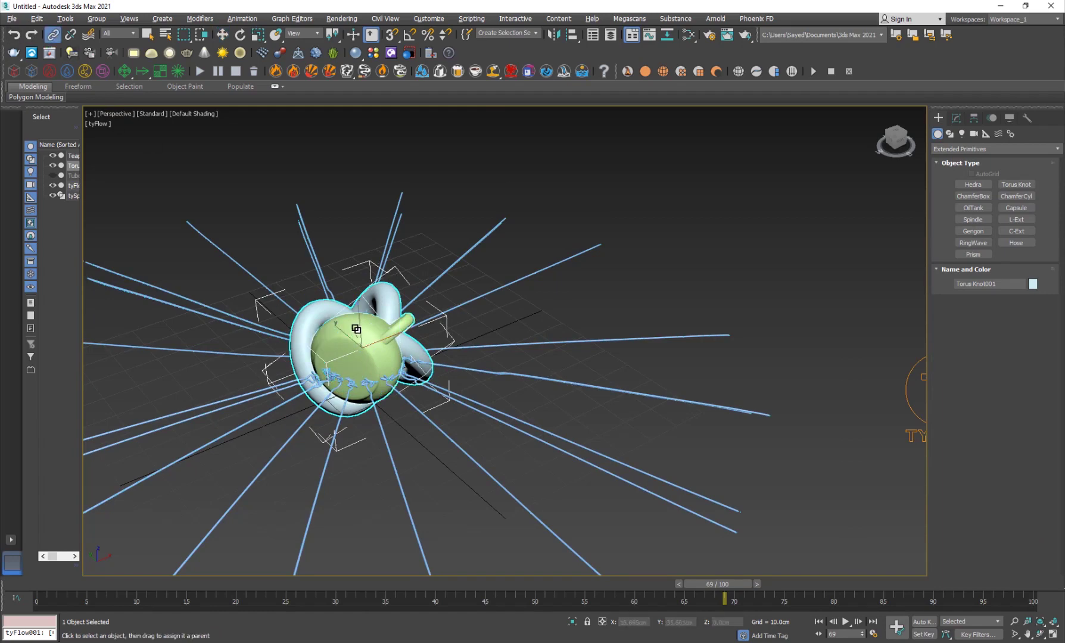
left_click_drag(370, 313, 383, 359)
key("w")
right_click(383, 359)
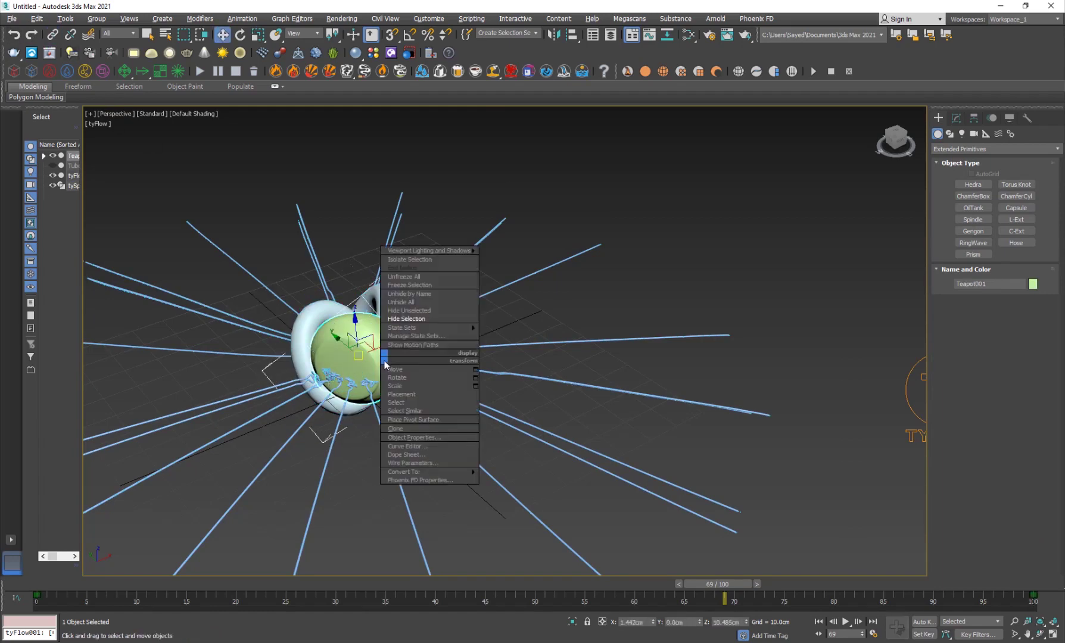
left_click(410, 326)
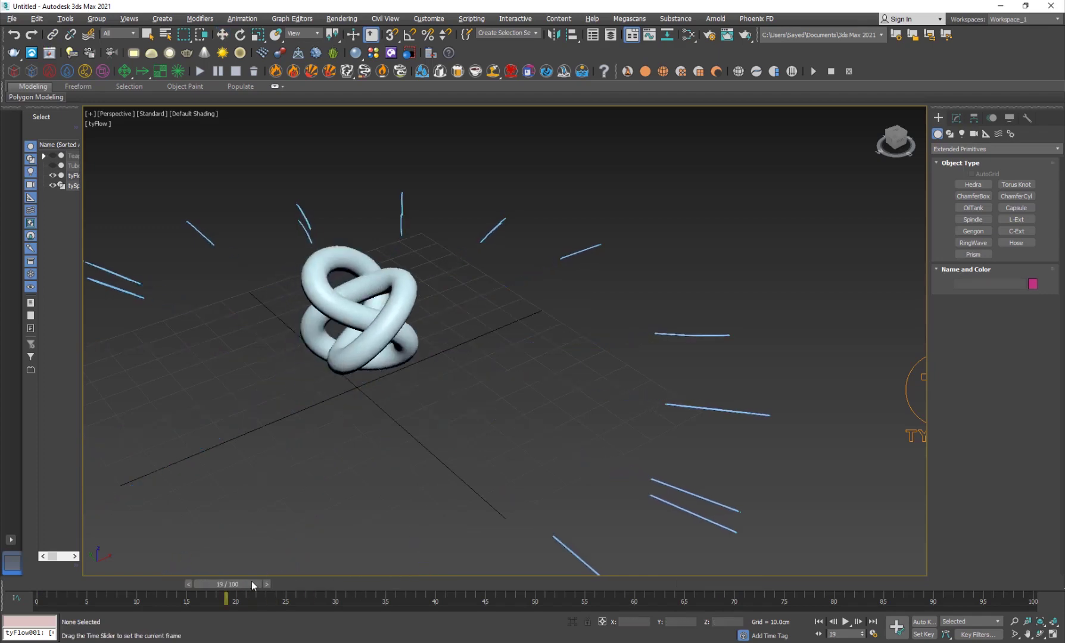
Step: Select the torus knot, edit only its pivot in Hierarchy, and scrub to frame 43
left_click_drag(348, 582, 376, 585)
left_click(359, 374)
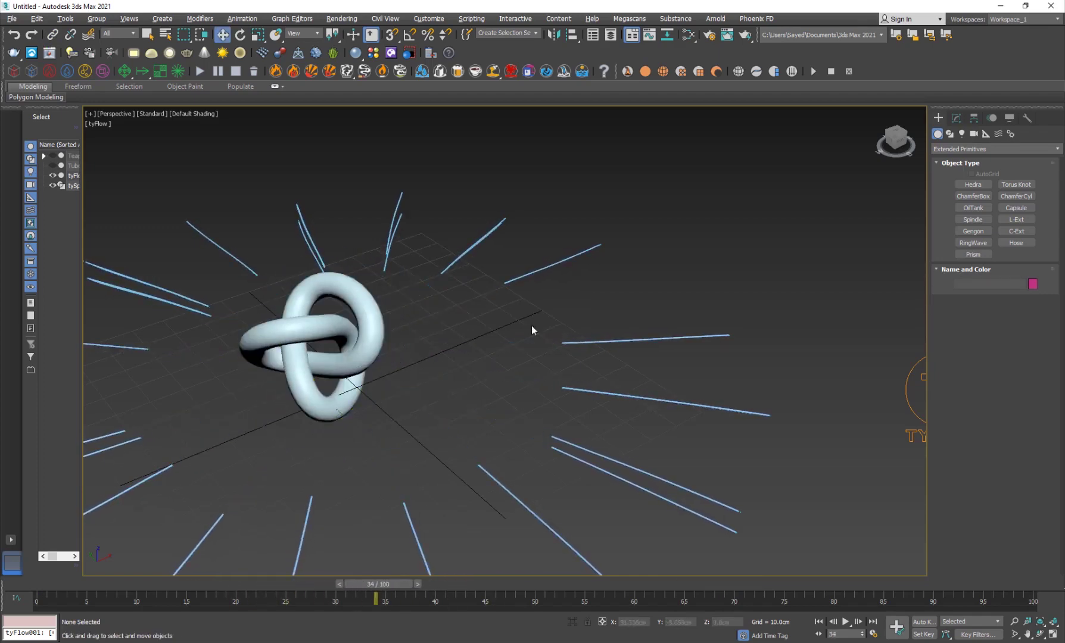
left_click(313, 357)
left_click(975, 120)
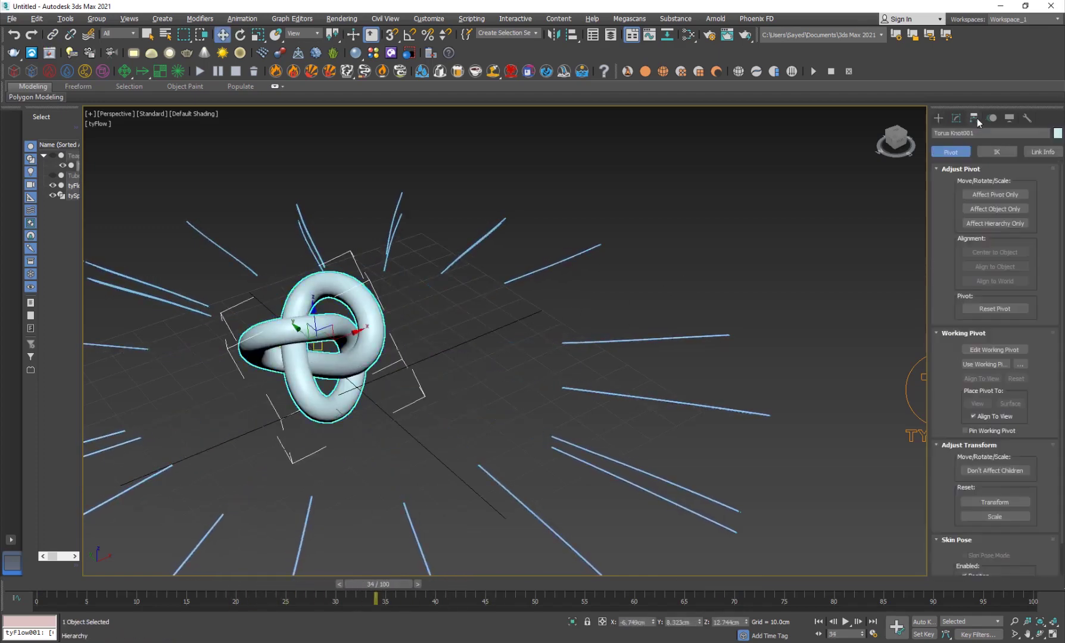
left_click(995, 193)
left_click(938, 118)
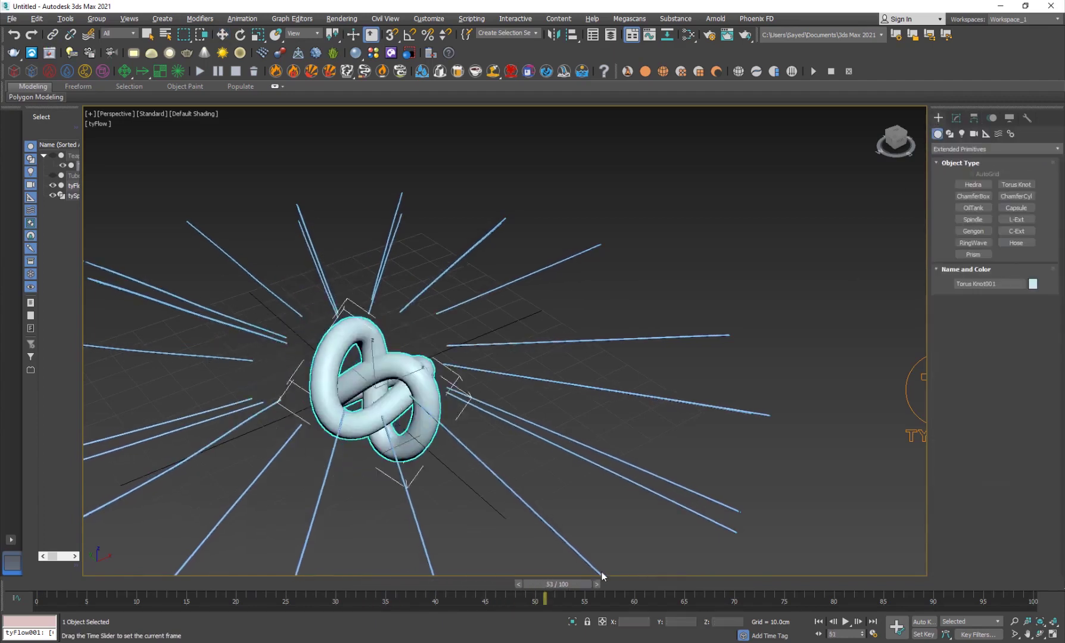
left_click_drag(396, 584, 476, 564)
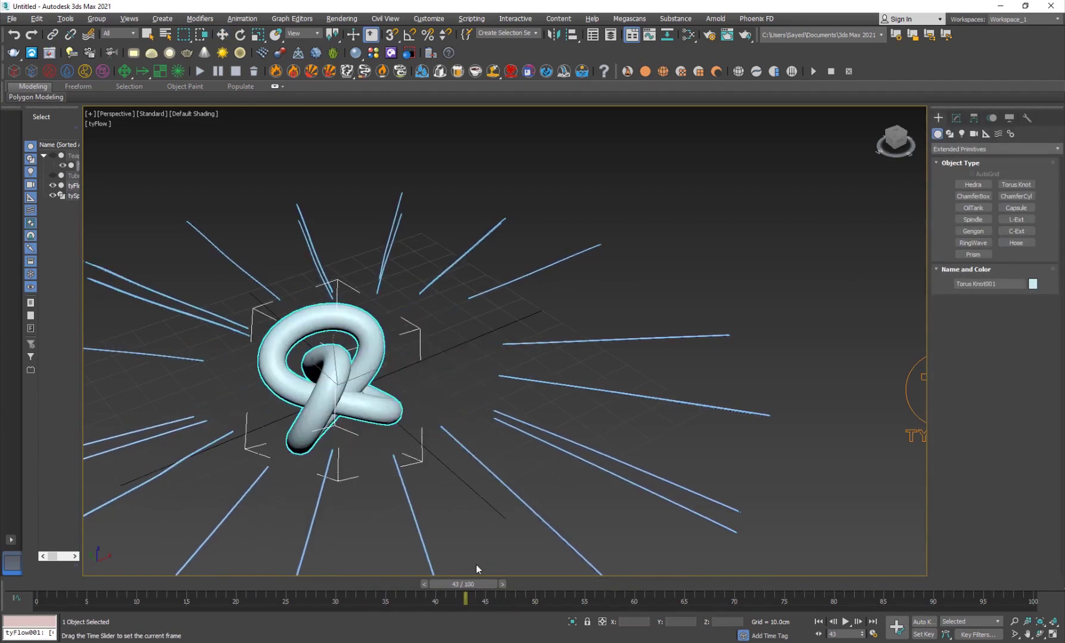
left_click(914, 408)
Step: Open tyFlow001's flow editor and inspect the Position Object and Find Target operators
left_click_drag(868, 346, 917, 427)
left_click(957, 118)
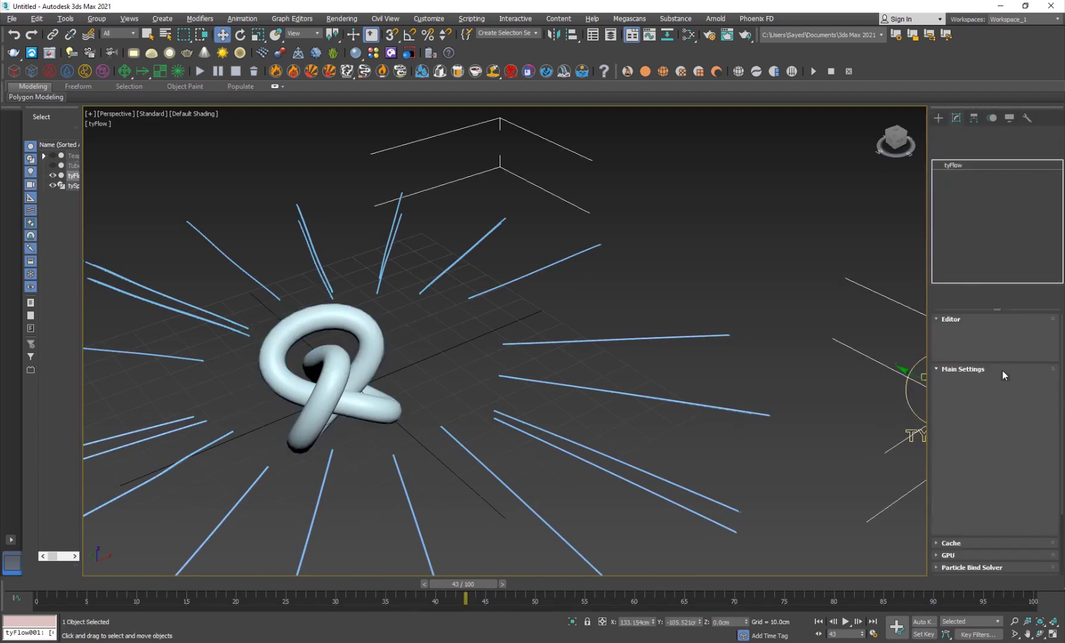
left_click(987, 345)
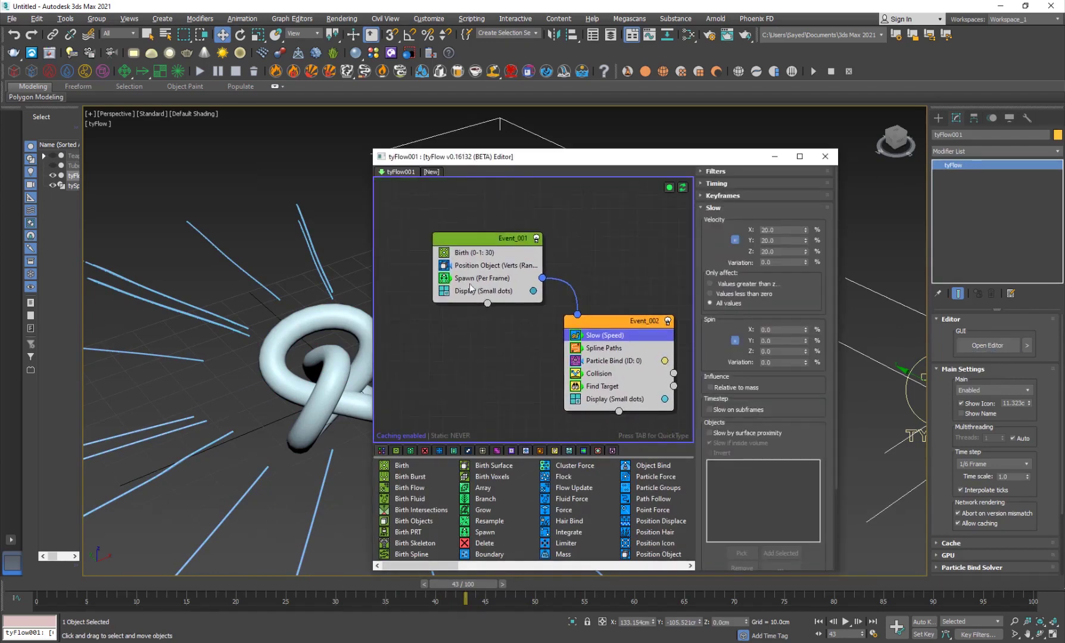
left_click(496, 265)
middle_click_drag(619, 387, 564, 352)
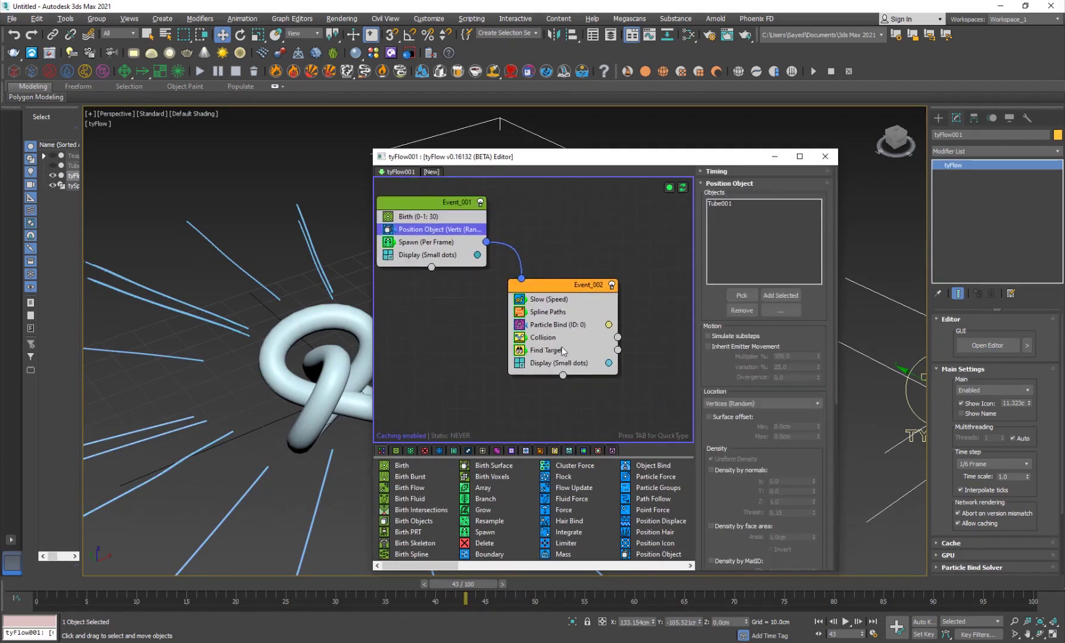
left_click(553, 354)
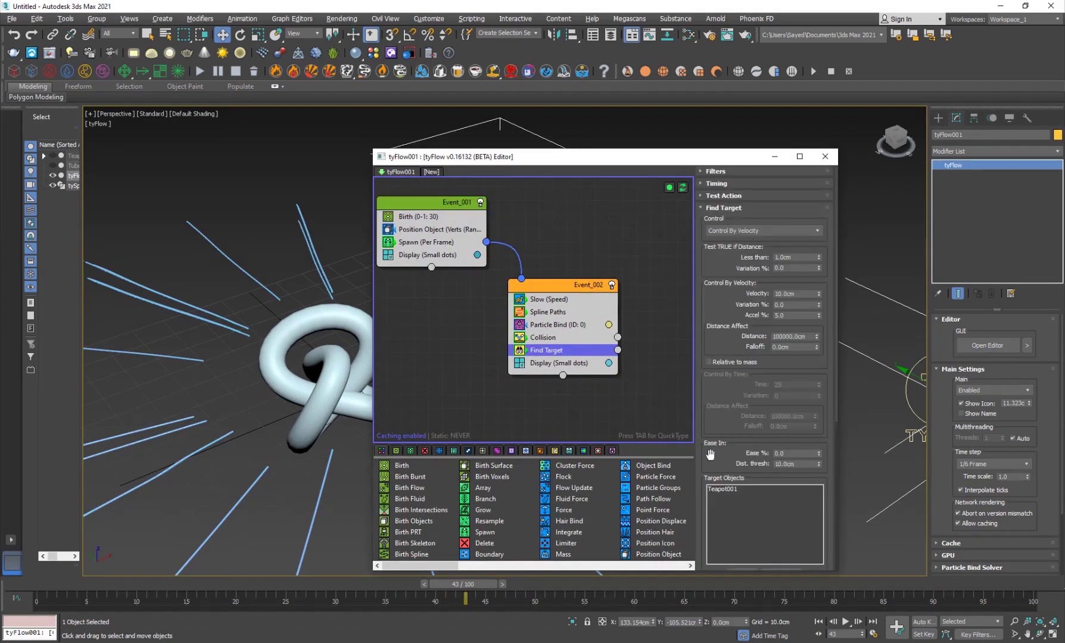
scroll(710, 448, "down", 5)
Step: Disable Spline Paths, keeping Teapot001 as the Find Target and Collision object
left_click(735, 269)
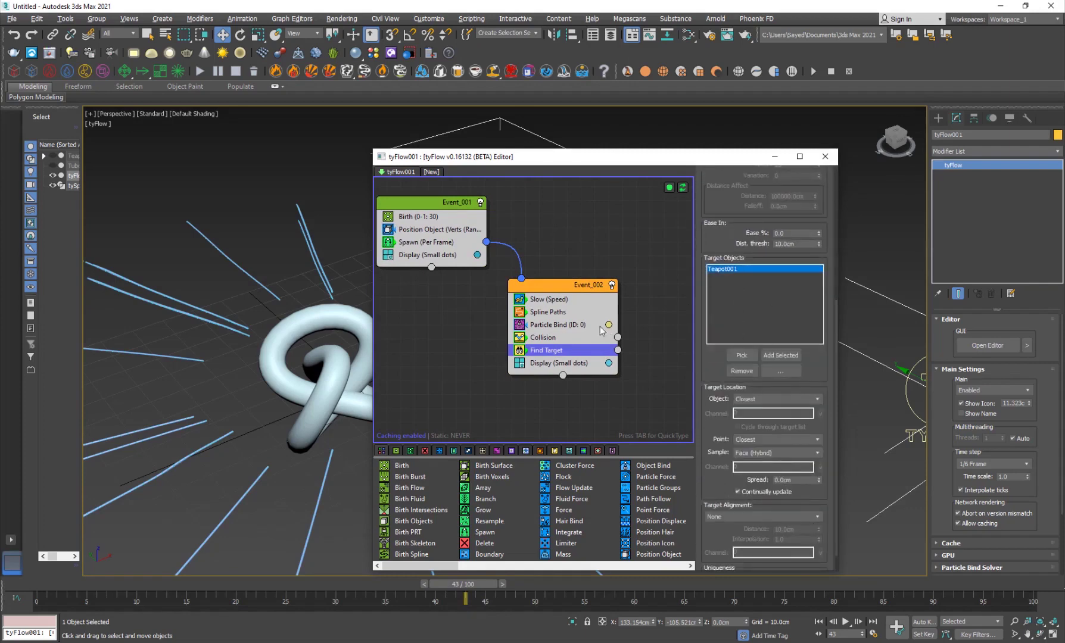
left_click(520, 313)
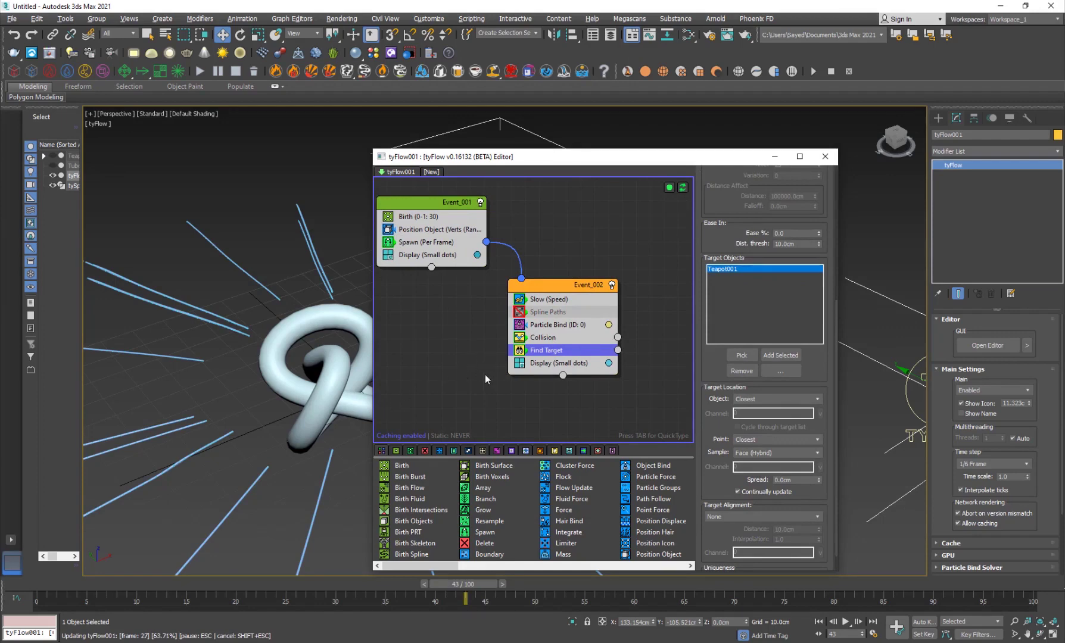
left_click(543, 338)
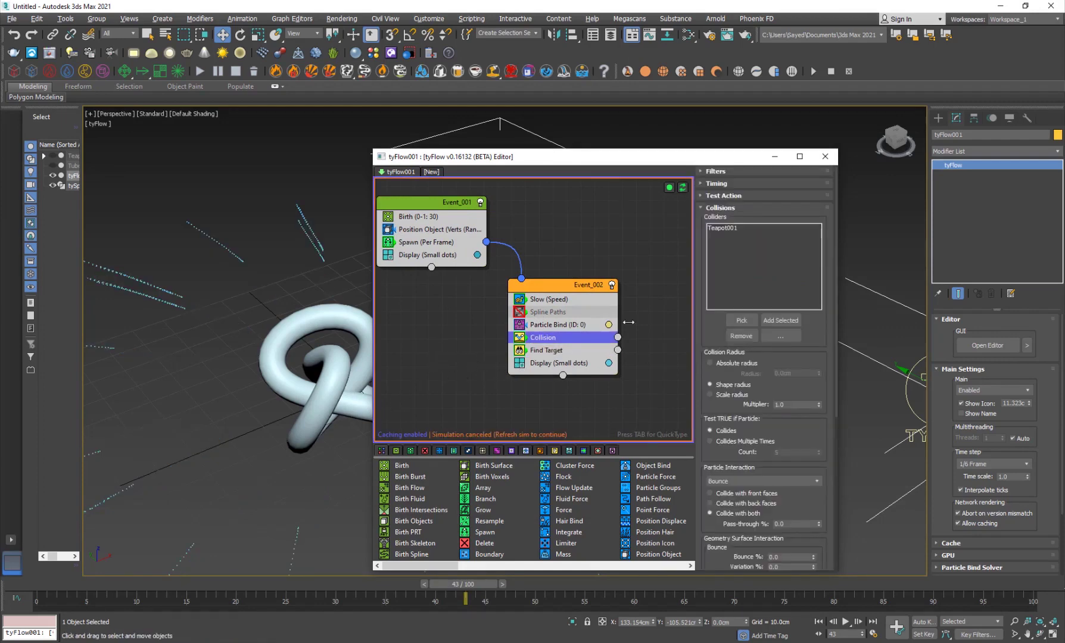
left_click(730, 231)
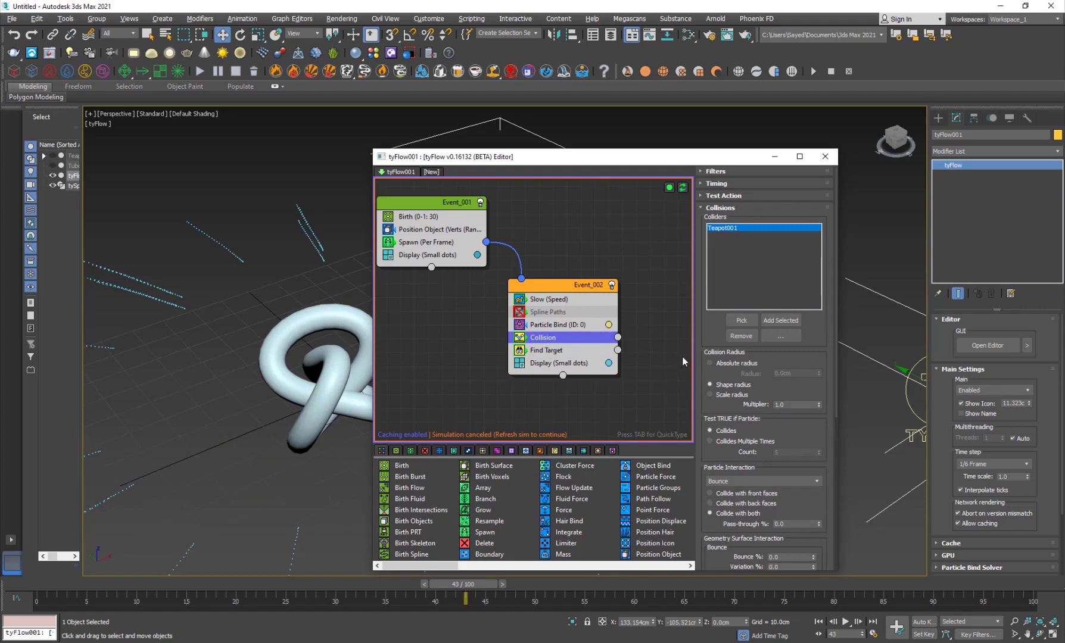
left_click(565, 353)
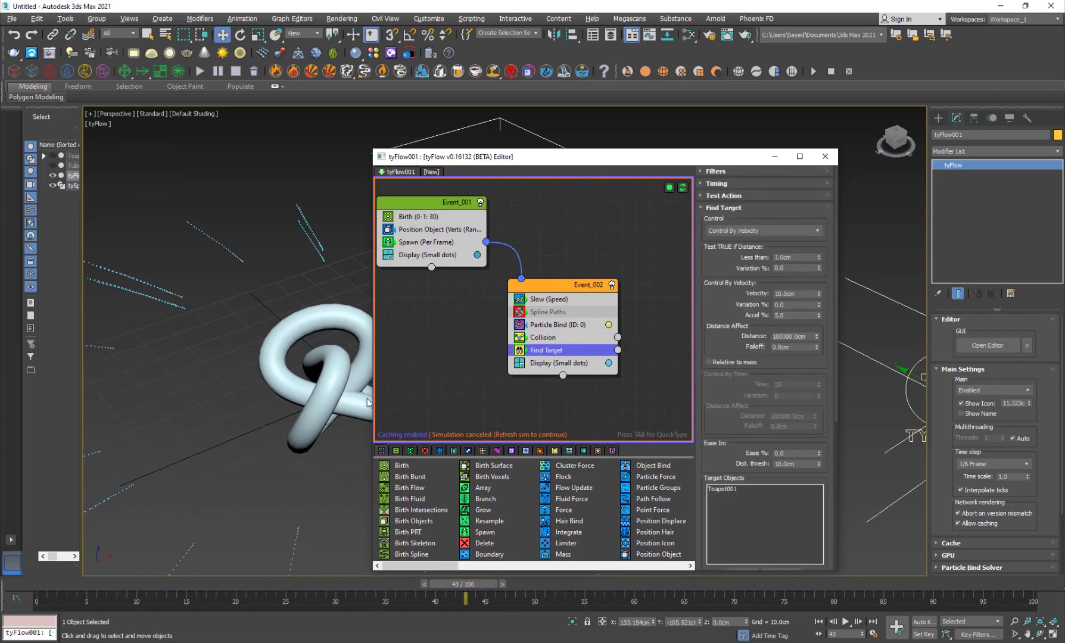
middle_click_drag(348, 406, 318, 358, "alt")
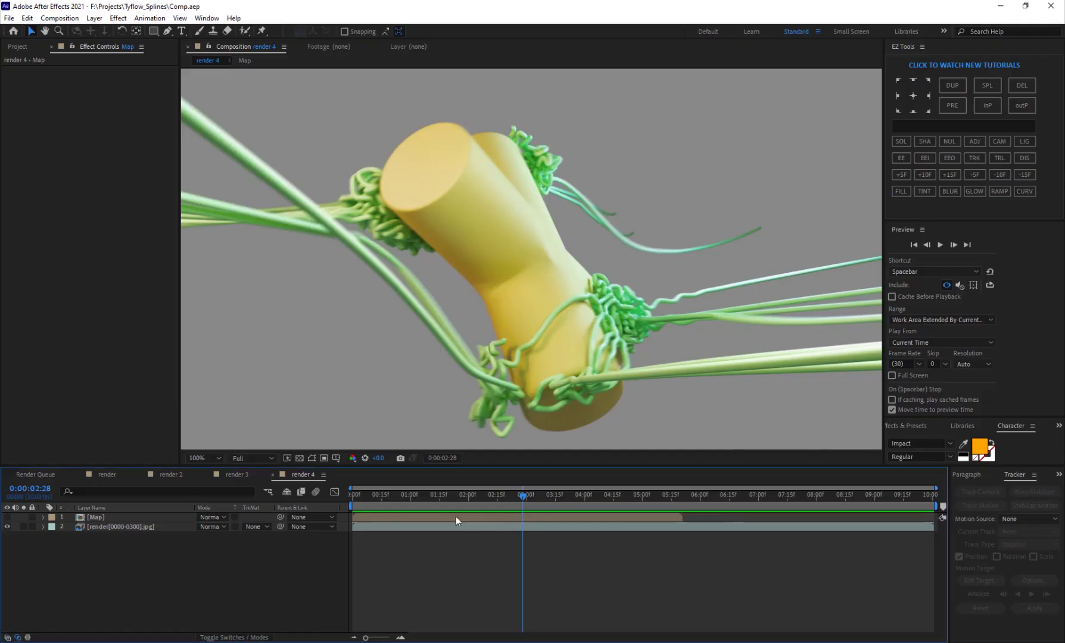
mouse_move(456, 516)
left_mouse_down()
mouse_move(544, 497)
mouse_move(497, 496)
left_mouse_up()
key("space")
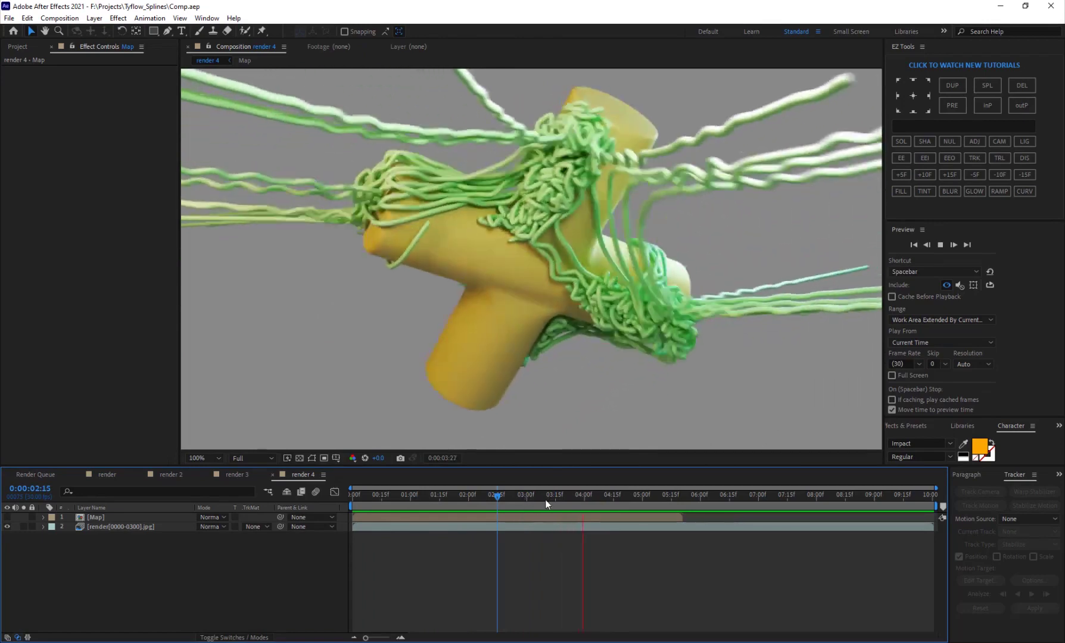
key("space")
left_click(428, 504)
key("space")
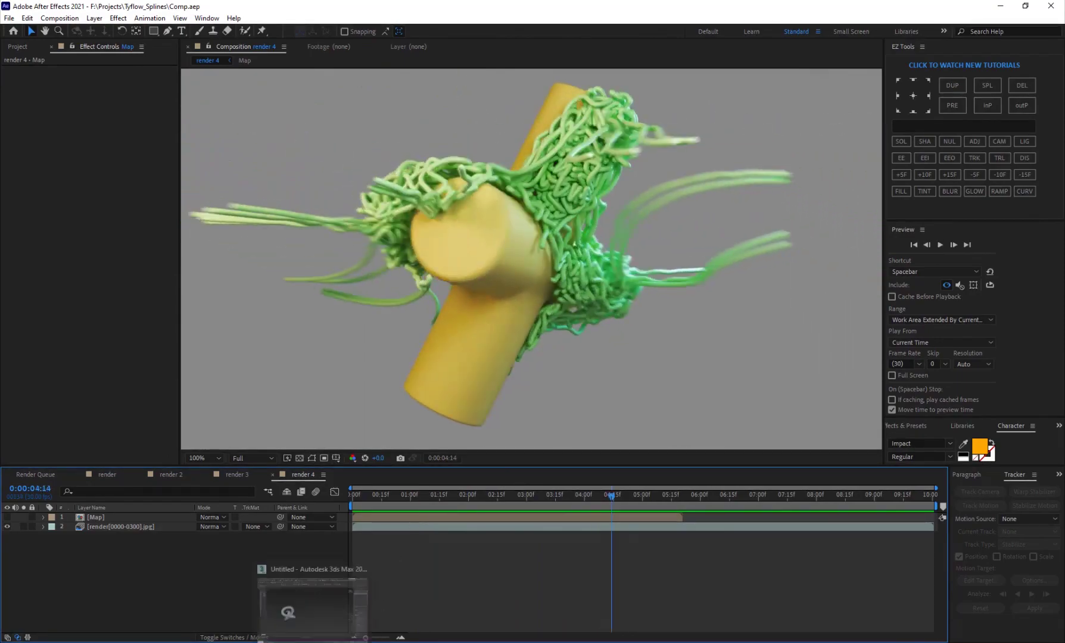
left_click(356, 561)
Step: Draw a V-Ray plane light on the grid from the VRay lights category
left_click(825, 156)
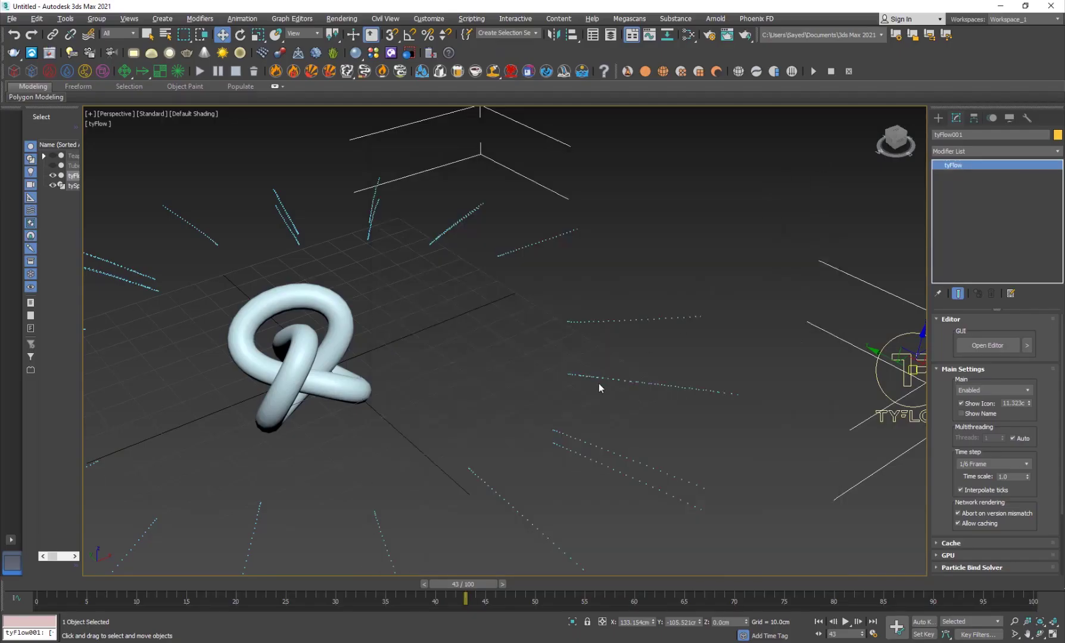
left_click(598, 383)
scroll(597, 383, "down", 5)
left_click(946, 116)
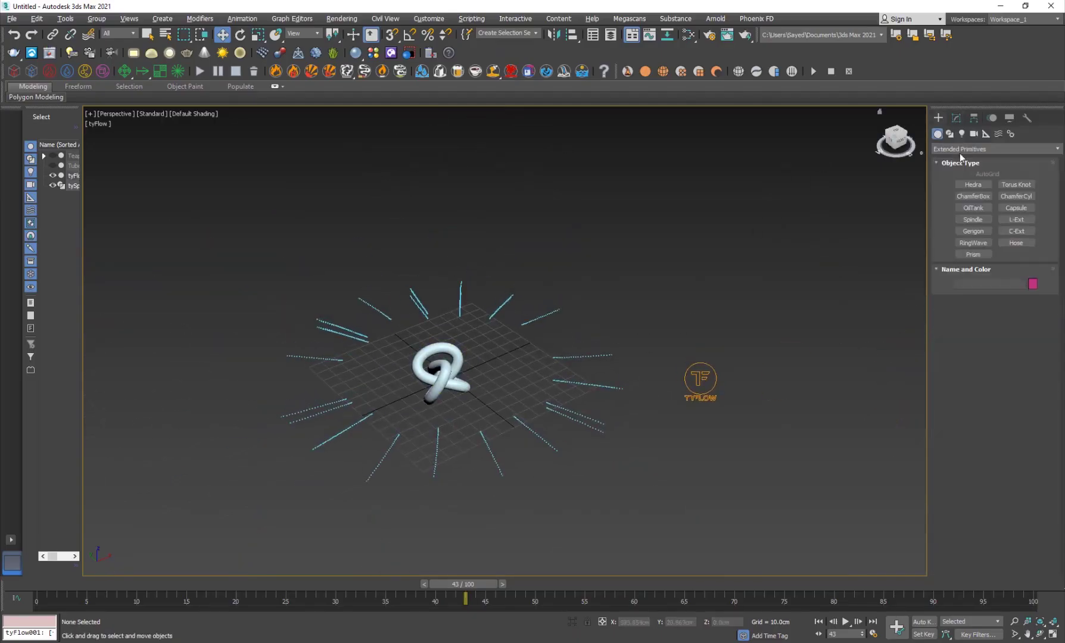
left_click(964, 133)
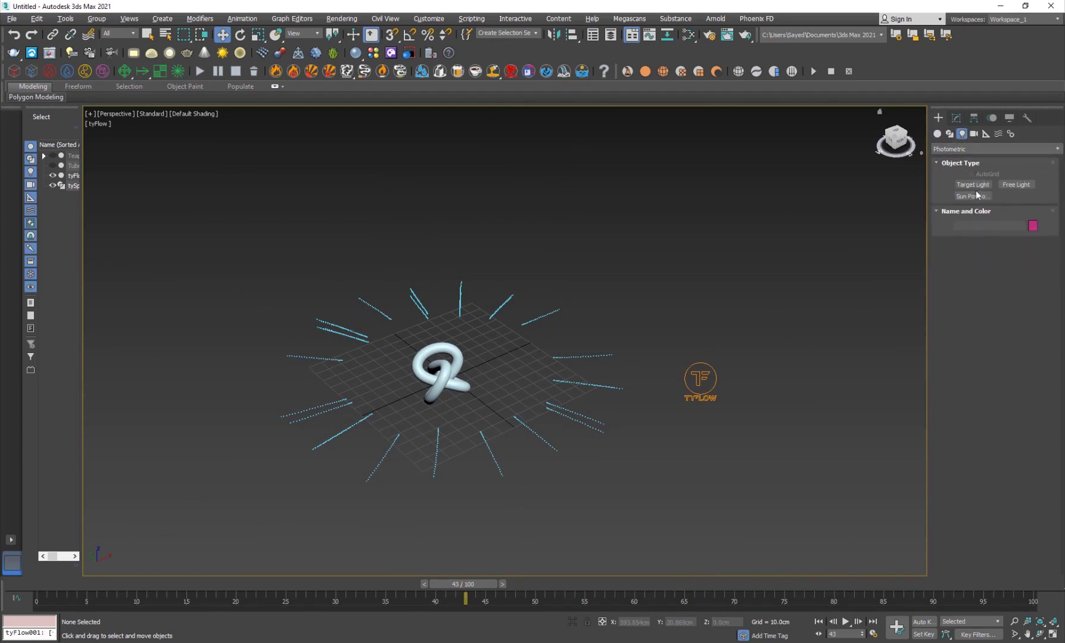
left_click(971, 185)
left_click(581, 358)
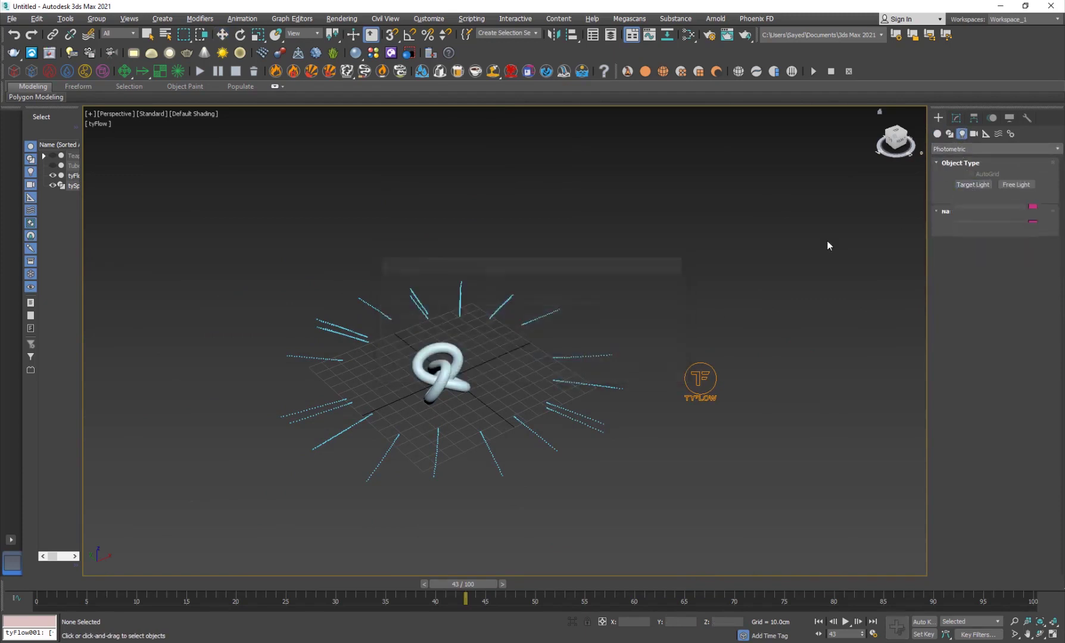
left_click(994, 149)
left_click(967, 185)
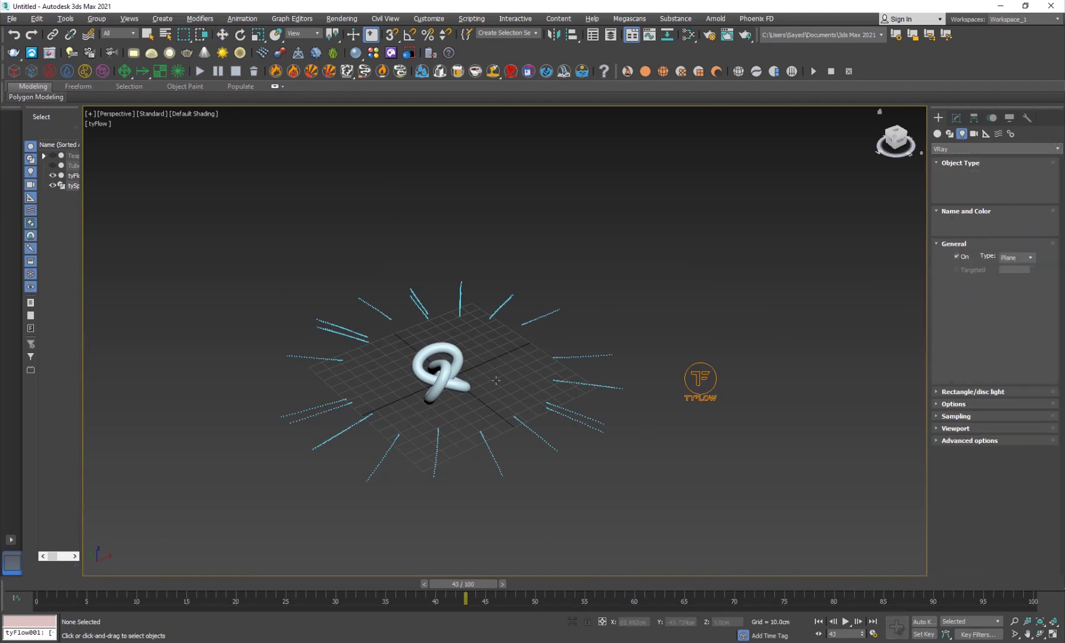
left_click_drag(420, 391, 574, 375)
right_click(574, 374)
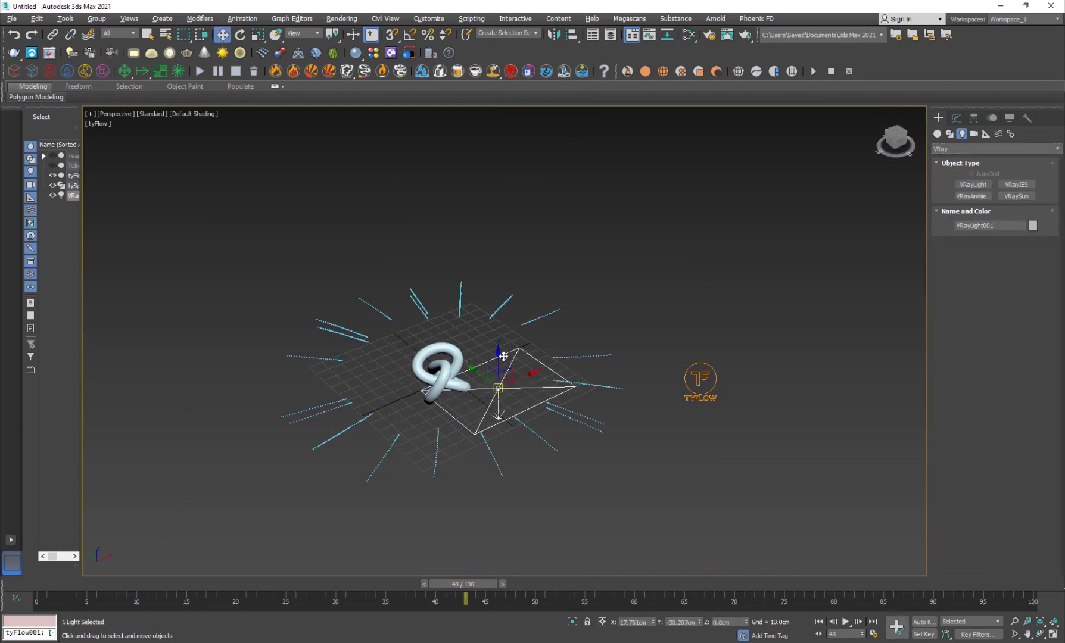
Step: Raise the plane light and make a first instanced copy angled toward the knot
mouse_move(497, 345)
left_mouse_down()
mouse_move(493, 225)
mouse_move(474, 230)
mouse_move(524, 251)
mouse_move(570, 232)
mouse_move(338, 316)
left_mouse_up()
key("e")
key("w")
key("e")
key("w")
left_click(475, 304)
left_click(533, 374)
key("e")
left_click_drag(290, 295, 268, 427)
key("w")
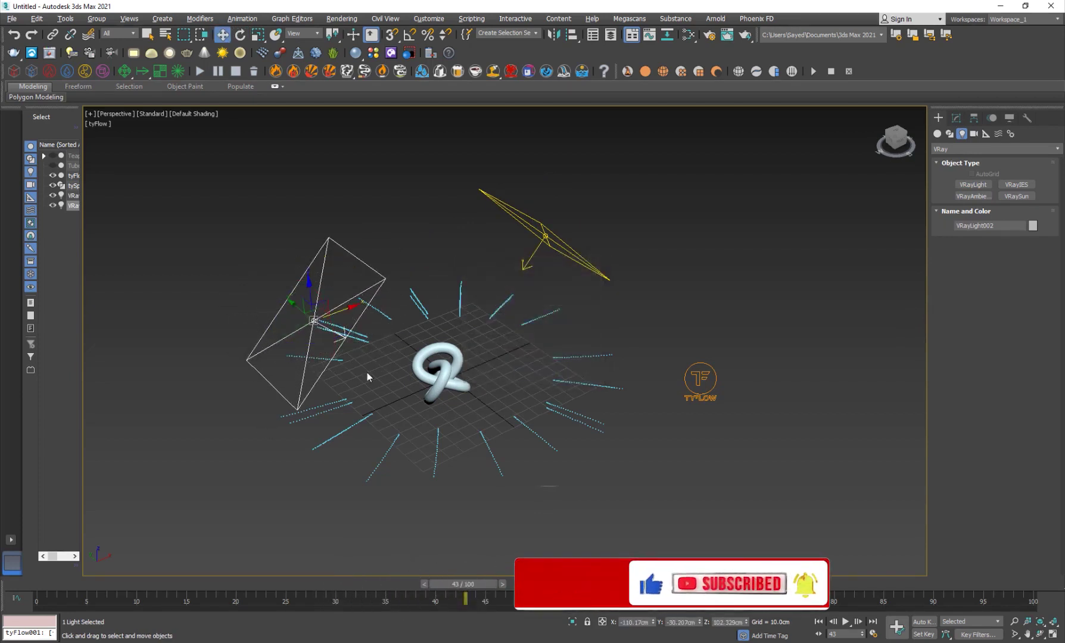
Step: Add a second instanced plane light at the lower right, tilted toward the knot
left_click_drag(293, 307, 551, 406, "shift")
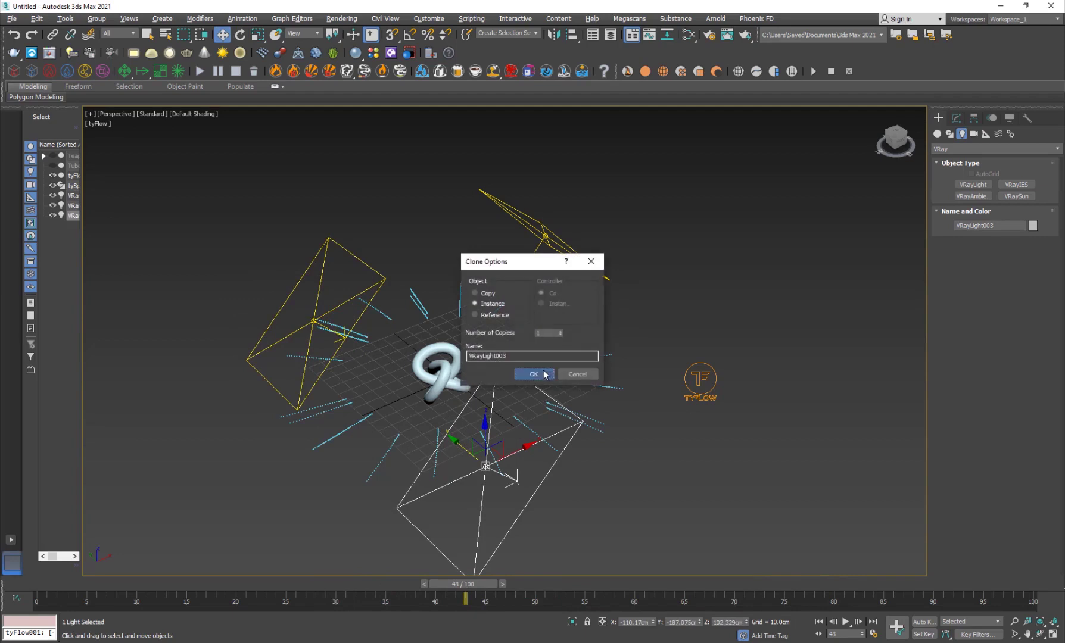
left_click(533, 374)
key("e")
mouse_move(494, 491)
left_mouse_down()
mouse_move(572, 475)
mouse_move(524, 471)
mouse_move(574, 374)
left_mouse_up()
key("w")
Step: Place a V-Ray Dome light and recenter the knot in the view
left_click(981, 185)
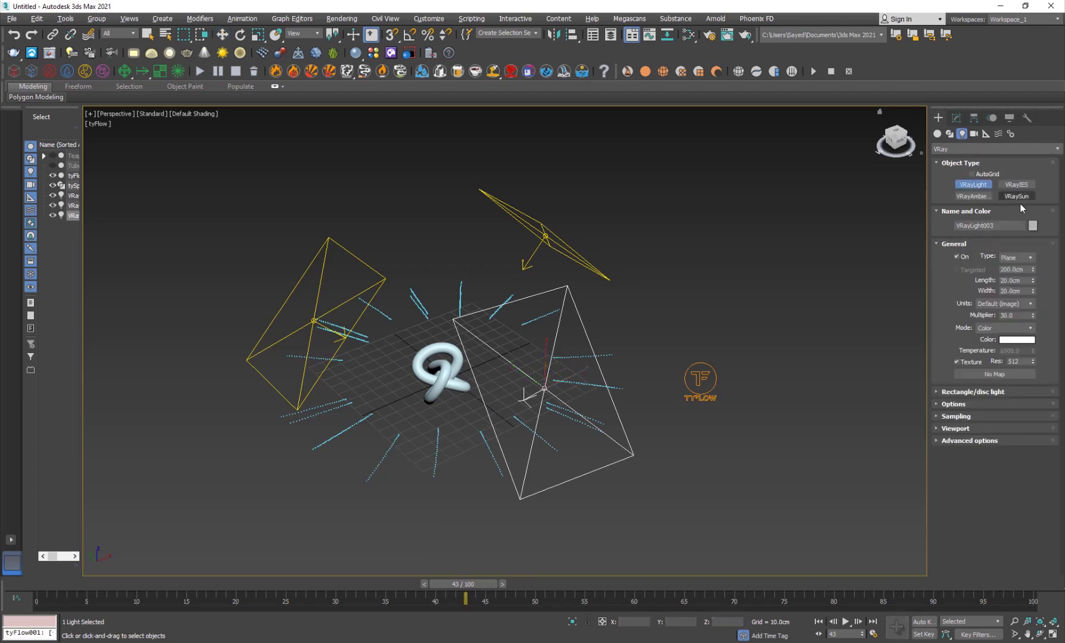
left_click(1009, 276)
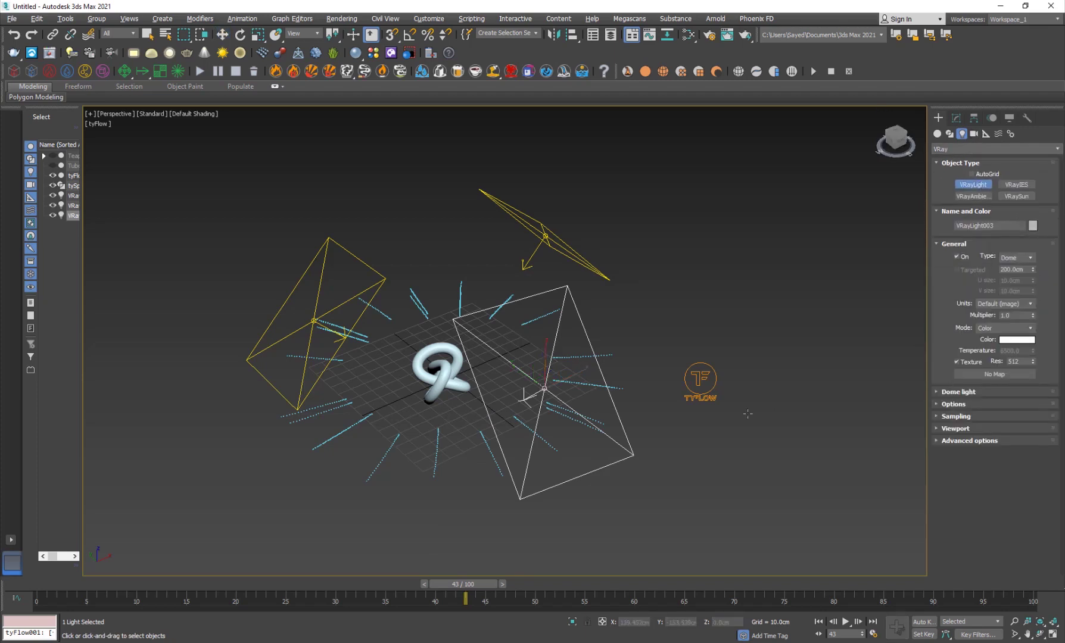
left_click(649, 356)
right_click(577, 419)
scroll(458, 528, "up", 2)
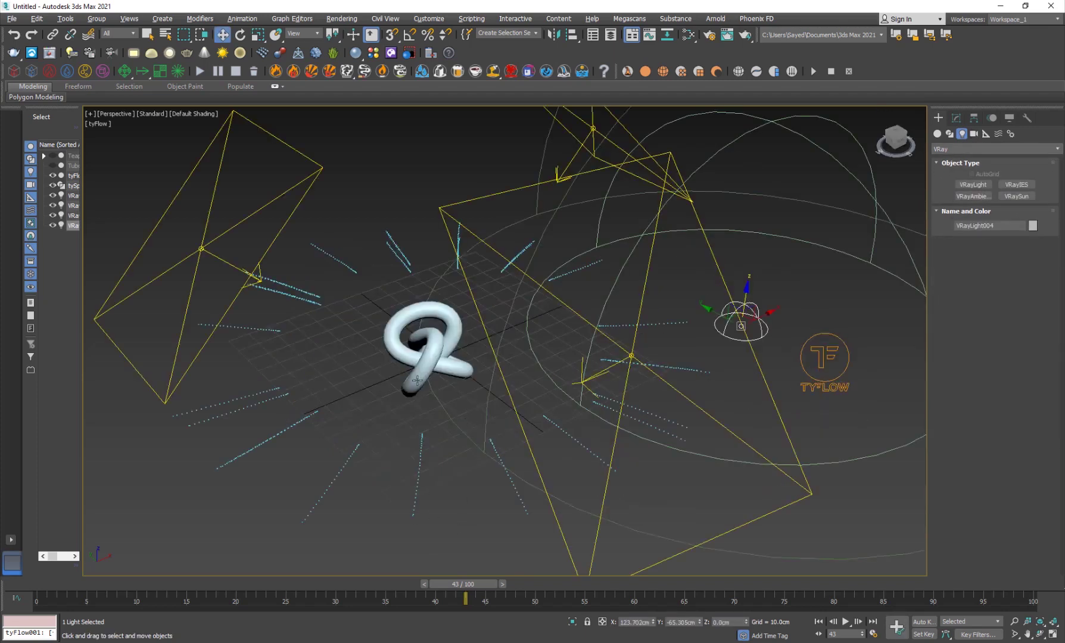
scroll(431, 386, "up", 4)
scroll(431, 385, "up", 3)
mouse_move(427, 311)
middle_mouse_down()
mouse_move(469, 428)
mouse_move(471, 481)
middle_mouse_up()
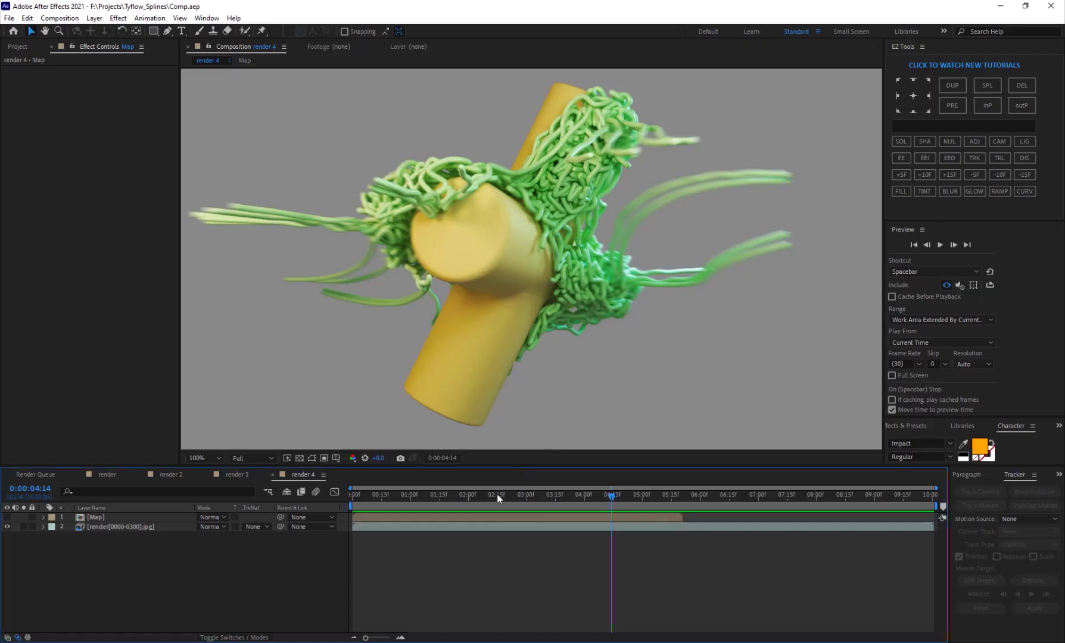
Step: Scrub the After Effects render forward to about 0:00:04:05
left_click(494, 494)
left_click_drag(512, 500, 593, 495)
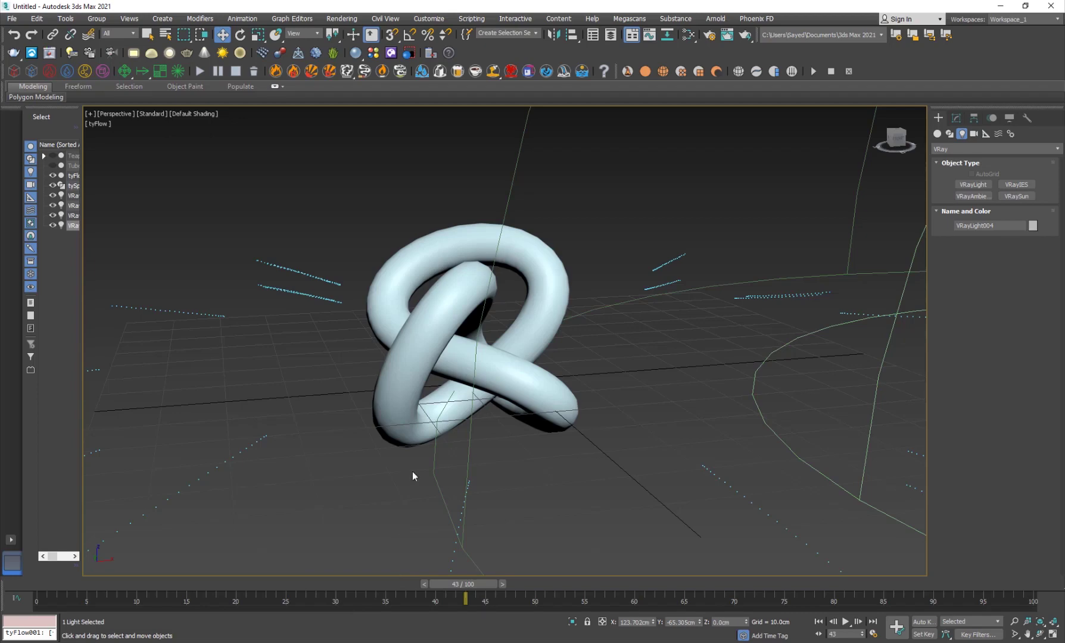
scroll(412, 470, "down", 3)
scroll(404, 460, "down", 2)
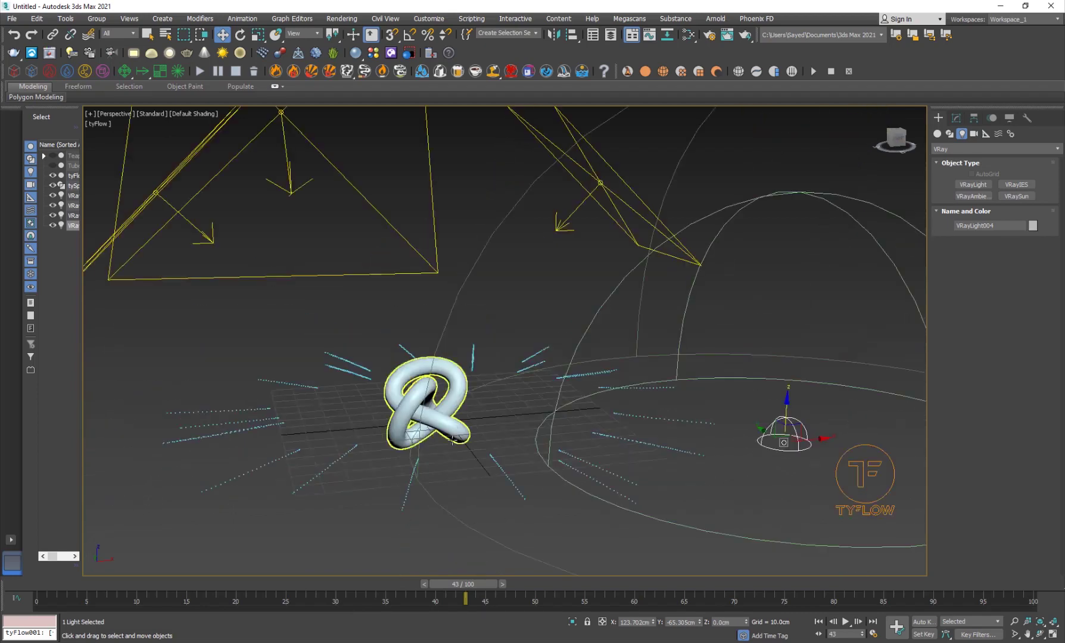
Step: Enable Spline Paths in tyFlow001's Event_002, refresh the simulation, and view frame 48
middle_click_drag(396, 494, 452, 545, "alt")
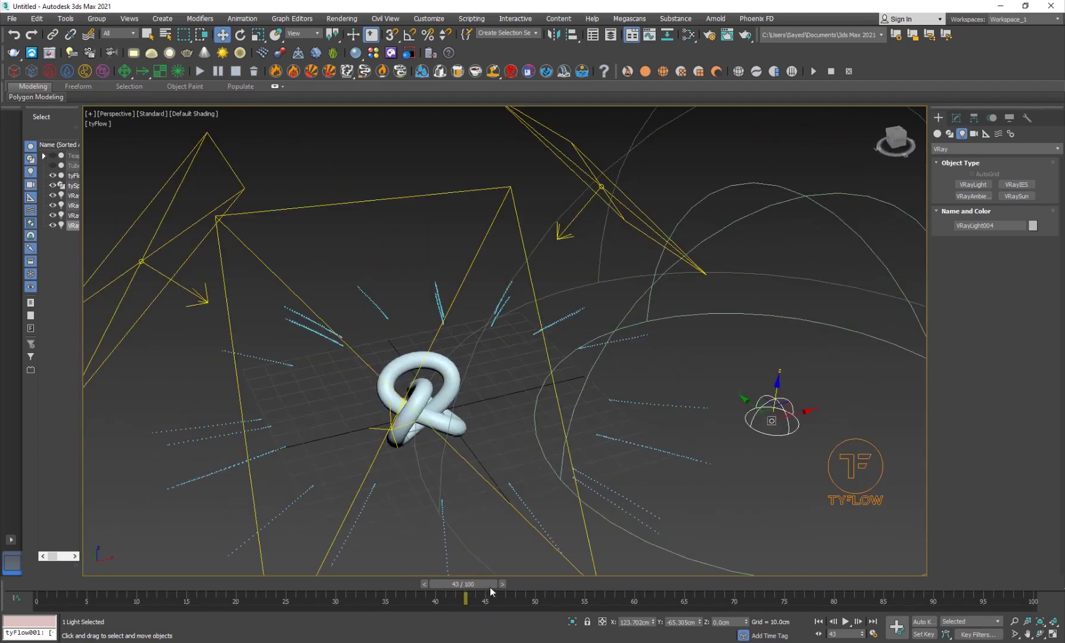
left_click_drag(488, 588, 390, 586)
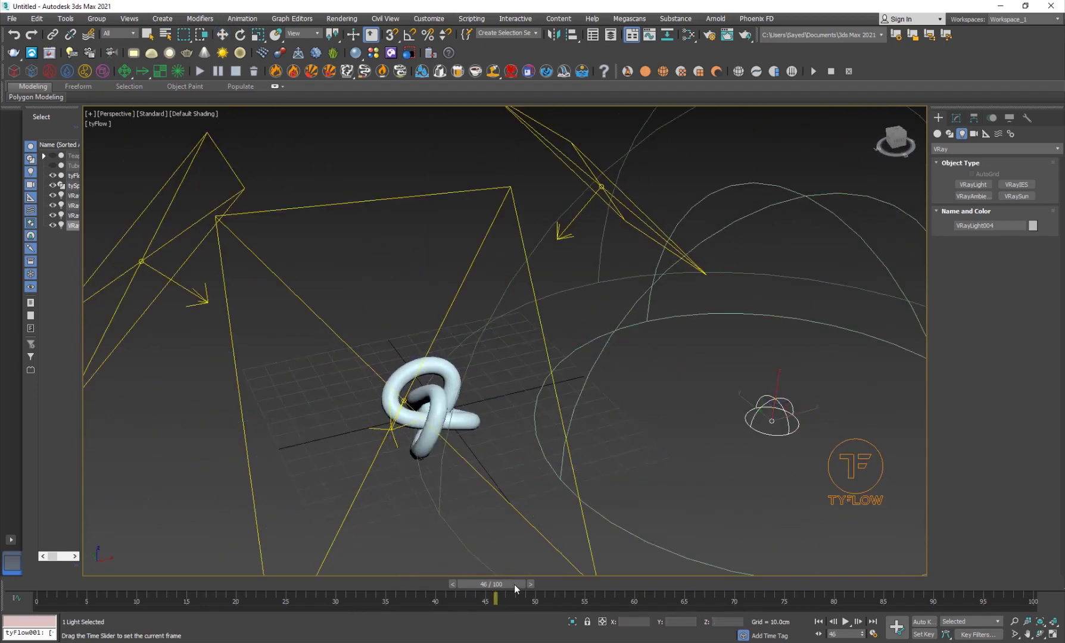
left_click(841, 467)
left_click(959, 118)
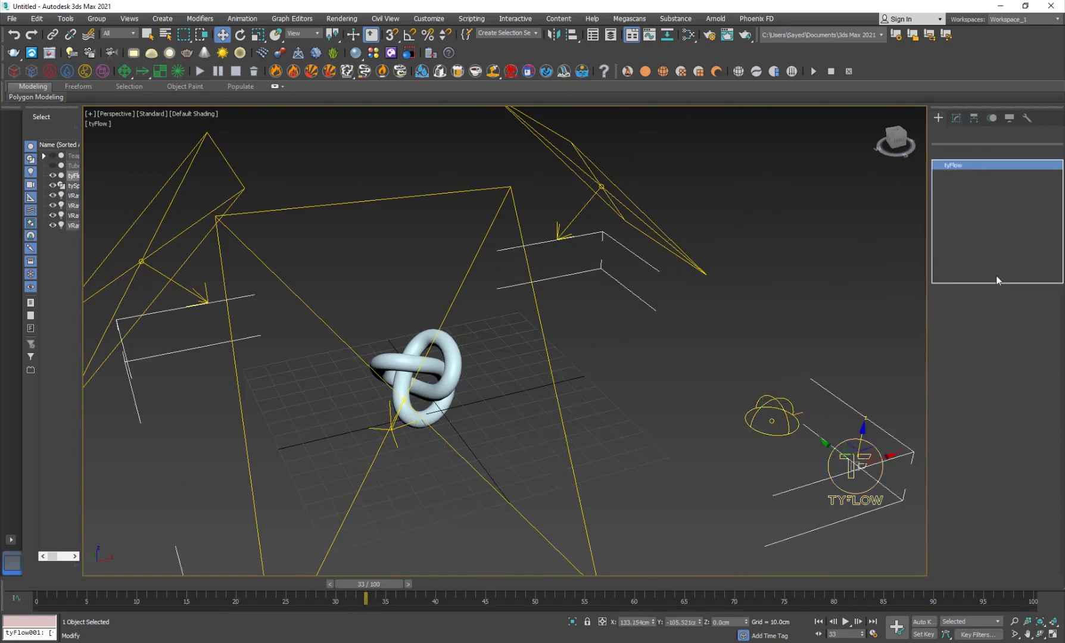
left_click(988, 345)
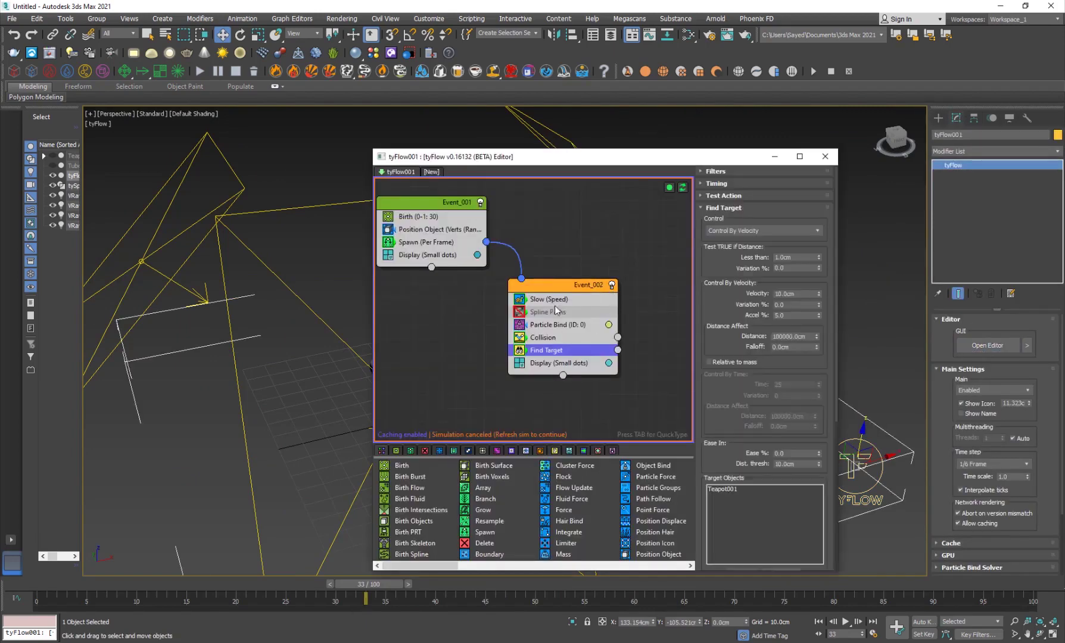
left_click(518, 313)
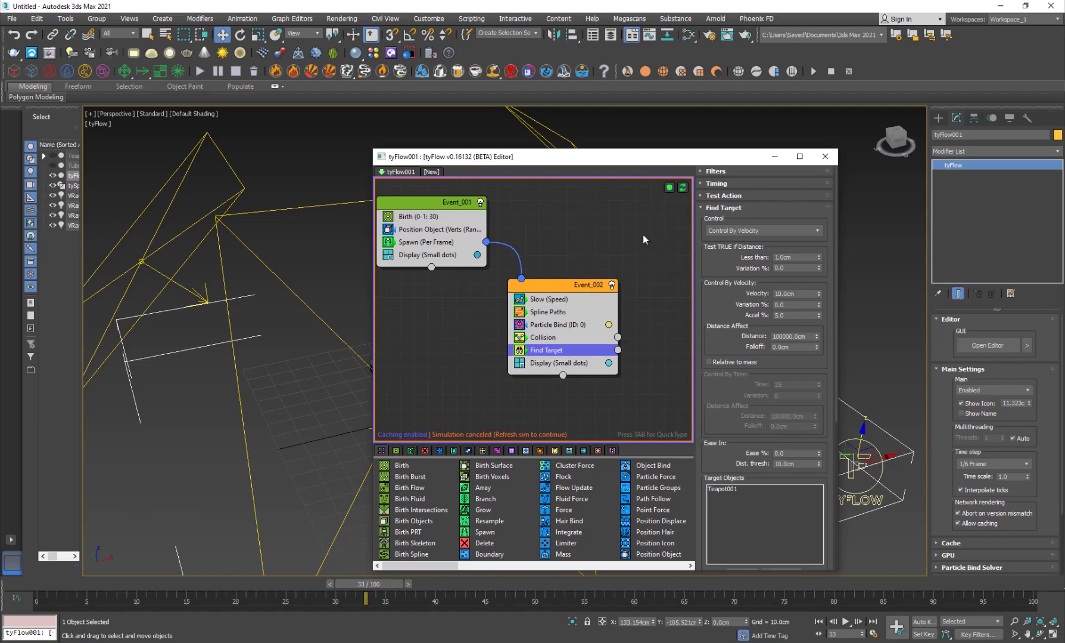
left_click(683, 187)
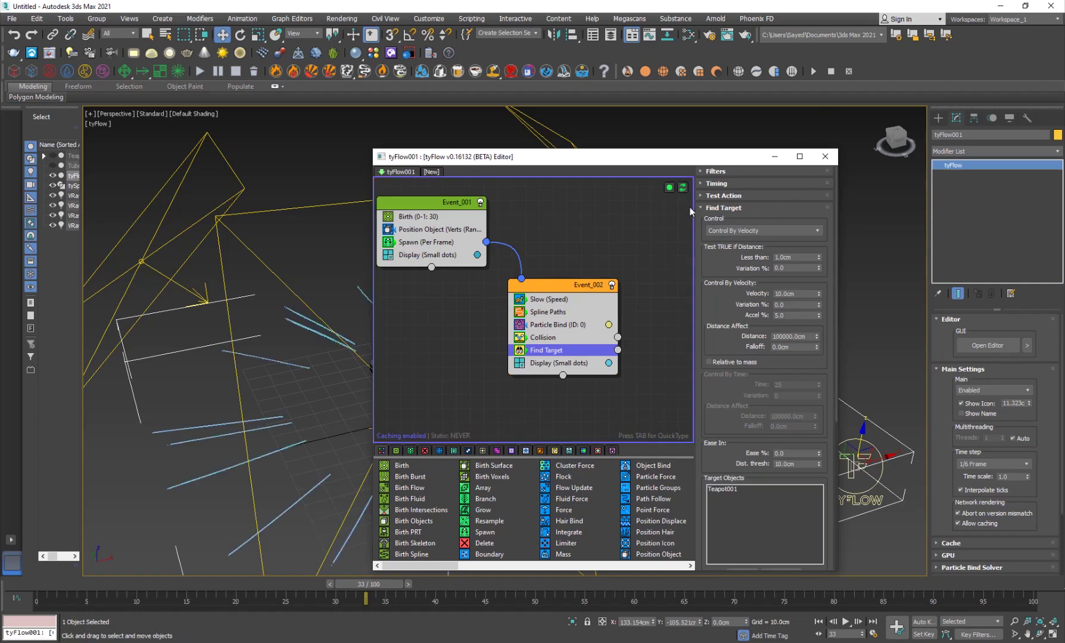
left_click(774, 156)
scroll(468, 408, "up", 2)
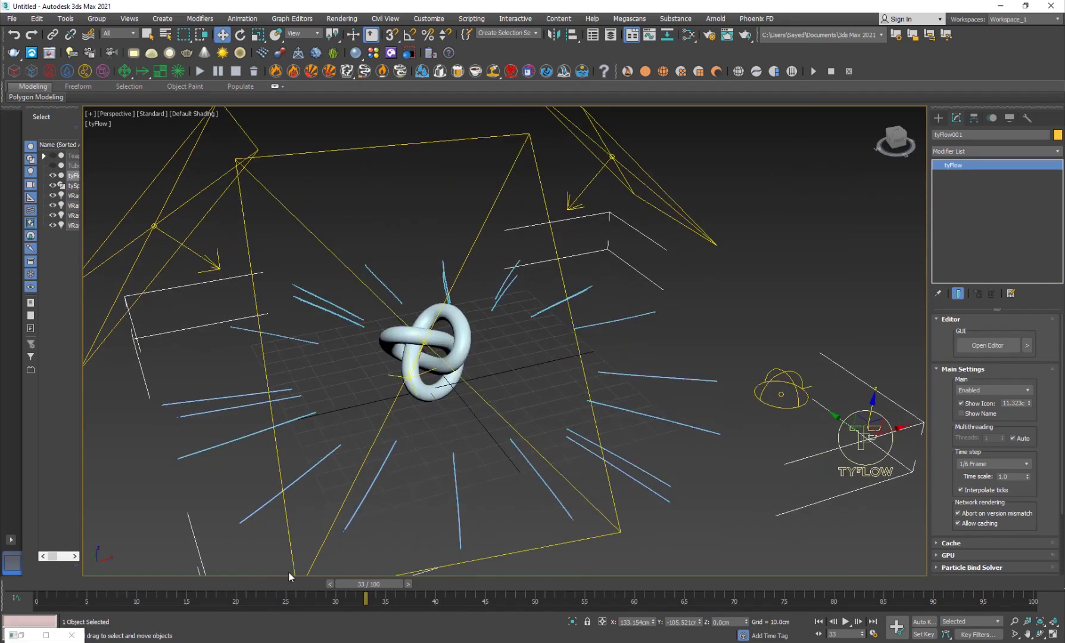
left_click(252, 582)
left_click_drag(252, 583, 351, 584)
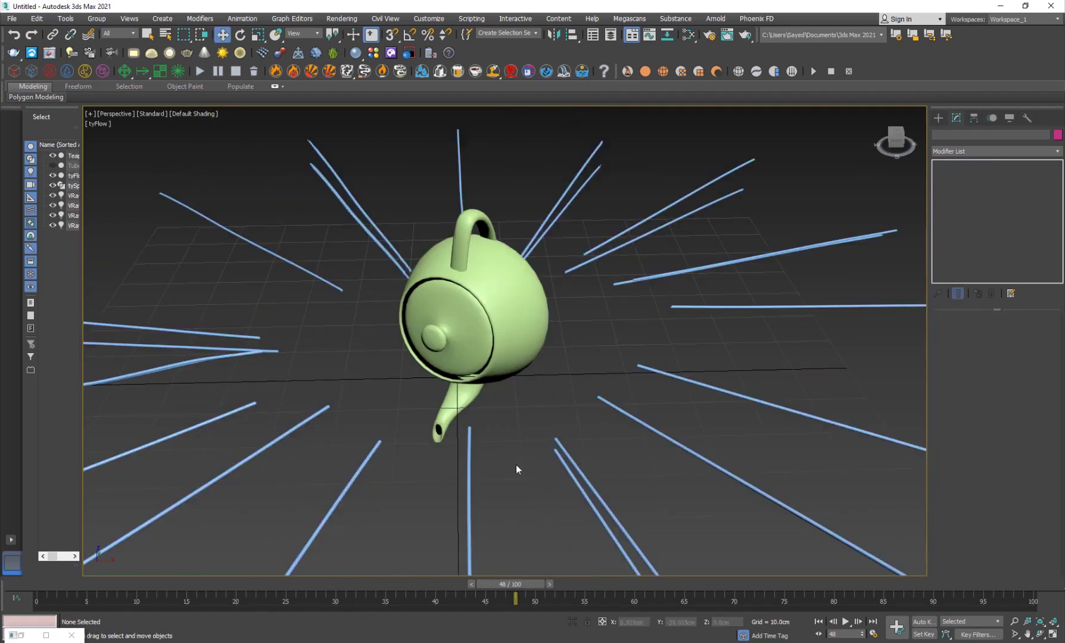
scroll(517, 487, "down", 5)
scroll(491, 432, "up", 1)
scroll(460, 362, "up", 4)
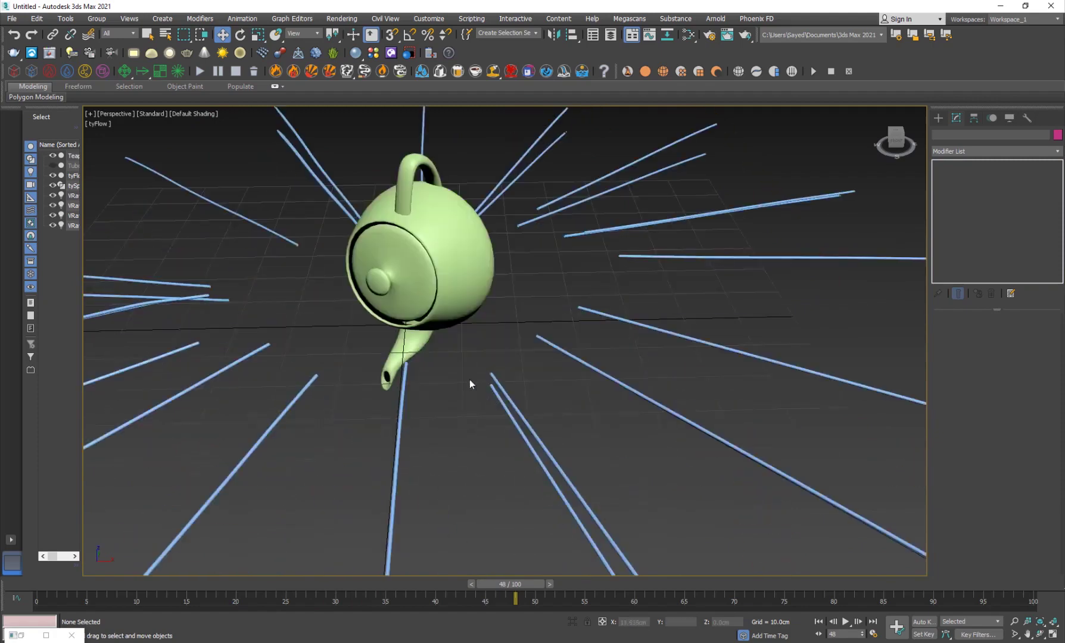
Step: Recenter the teapot and advance the simulation from frame 48 to 88
middle_click_drag(460, 361, 480, 389)
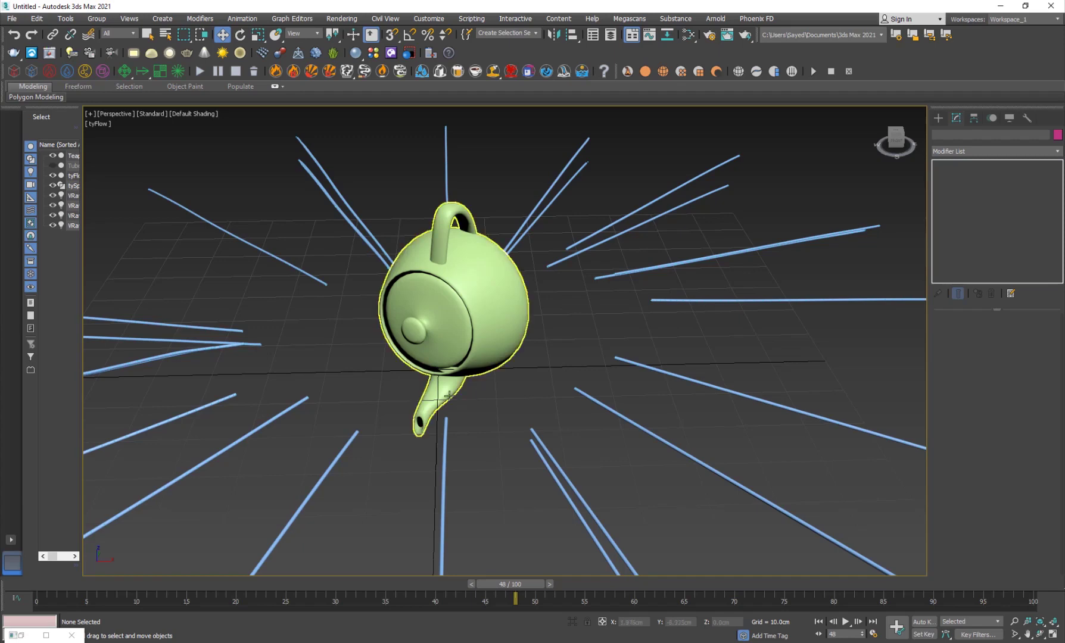
left_click_drag(638, 584, 897, 585)
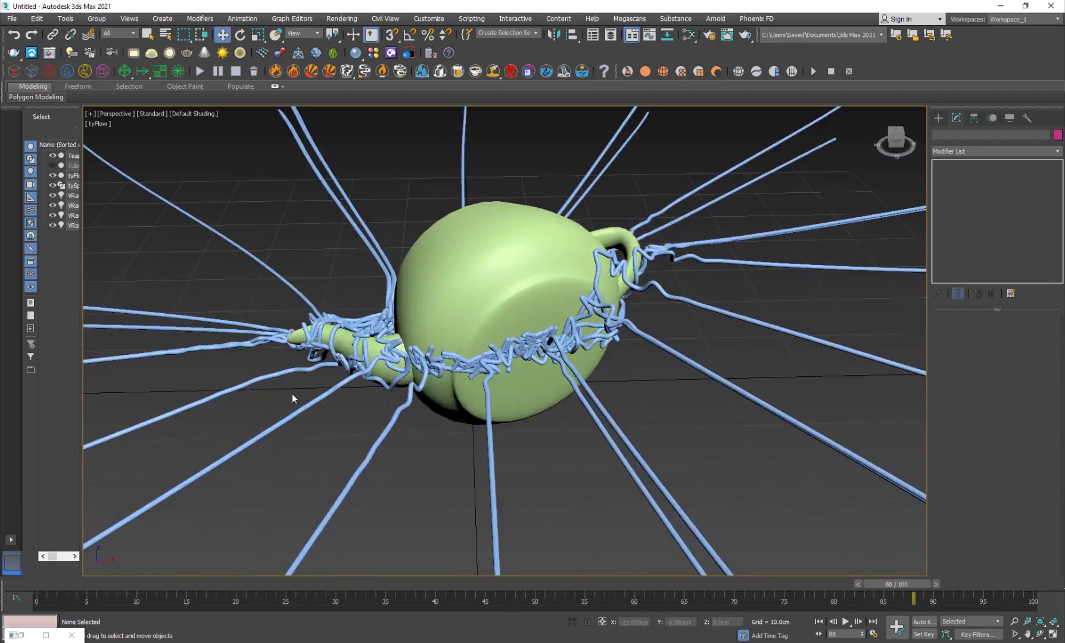
scroll(292, 393, "down", 3)
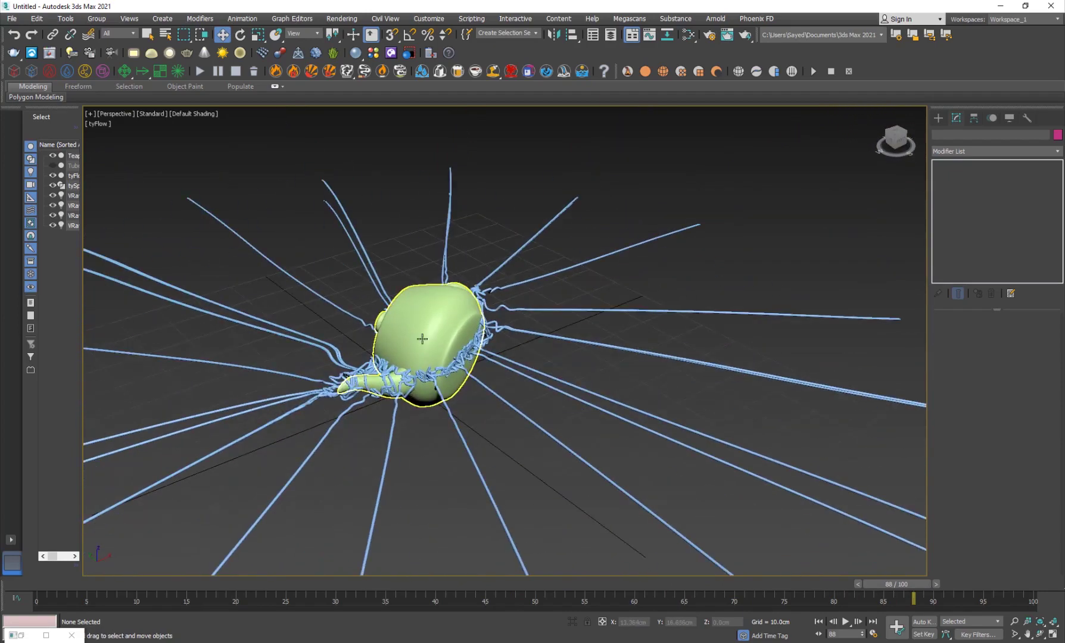